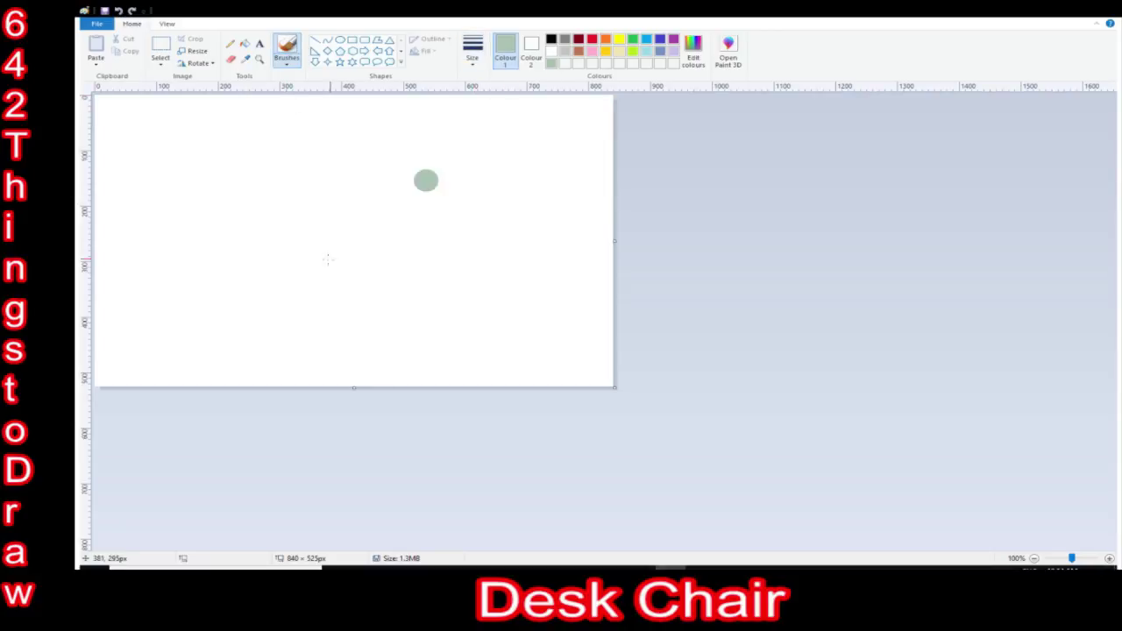
Cover the lower part of the canvas with broad horizontal pale green brush strokes as the ground.
mouse_move(231, 307)
left_mouse_down()
mouse_move(432, 334)
mouse_move(221, 341)
left_mouse_up()
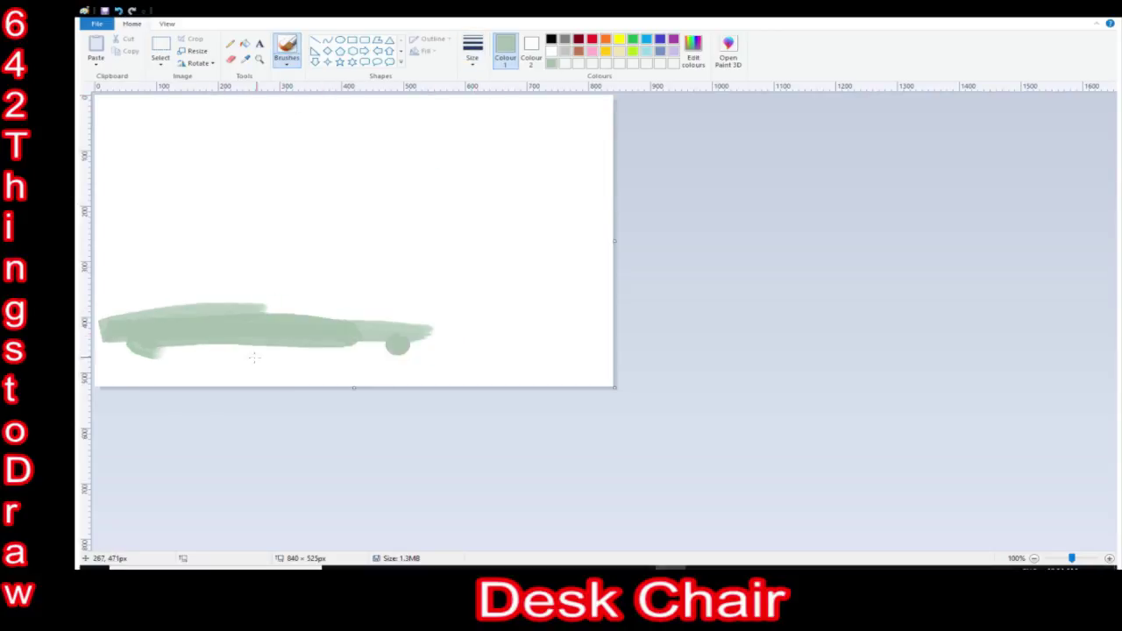
key("ctrl+z")
mouse_move(102, 307)
left_mouse_down()
mouse_move(526, 309)
mouse_move(181, 292)
mouse_move(610, 304)
mouse_move(86, 293)
mouse_move(93, 303)
mouse_move(295, 293)
mouse_move(604, 308)
mouse_move(150, 304)
mouse_move(103, 318)
mouse_move(254, 330)
mouse_move(99, 340)
mouse_move(240, 373)
mouse_move(130, 370)
mouse_move(171, 375)
left_mouse_up()
key("ctrl+z")
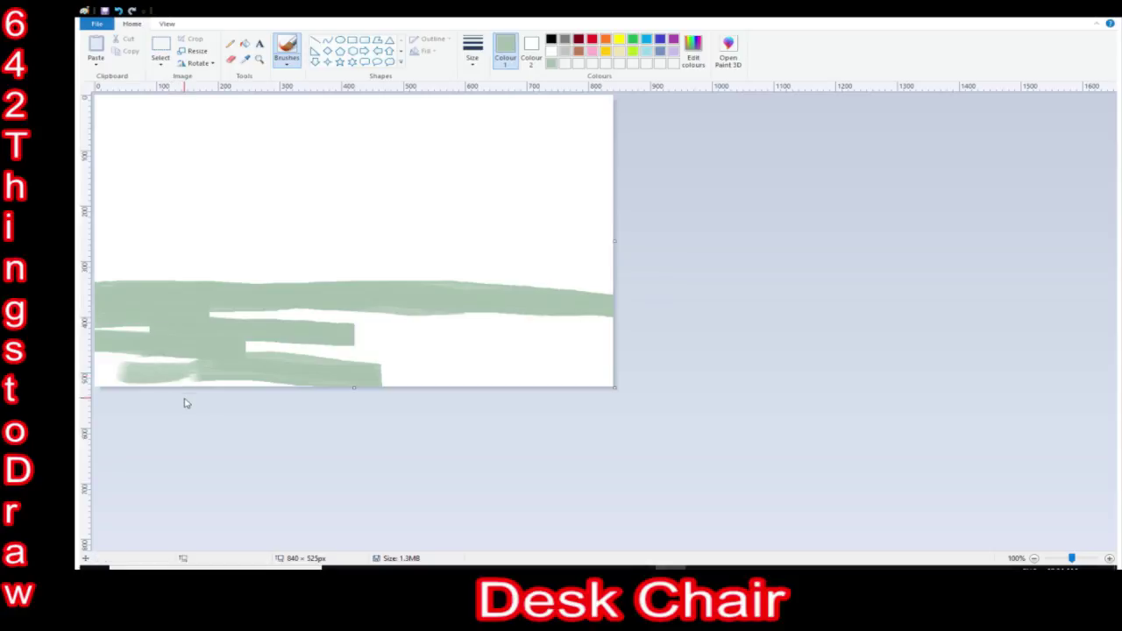
mouse_move(487, 343)
left_mouse_down()
mouse_move(298, 349)
mouse_move(582, 340)
mouse_move(605, 324)
mouse_move(413, 380)
mouse_move(601, 377)
left_mouse_up()
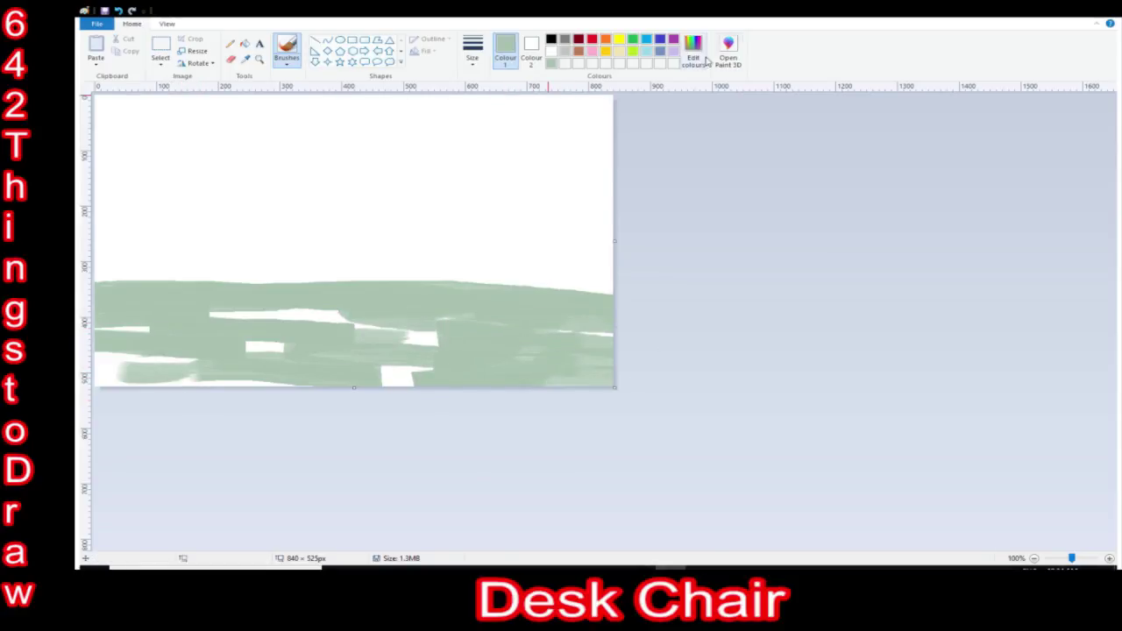
Paint grey-beige strokes over the green ground, closing its white gaps and extending its upper edge.
mouse_move(548, 338)
left_mouse_down()
mouse_move(520, 359)
mouse_move(635, 338)
mouse_move(361, 335)
mouse_move(294, 353)
left_mouse_up()
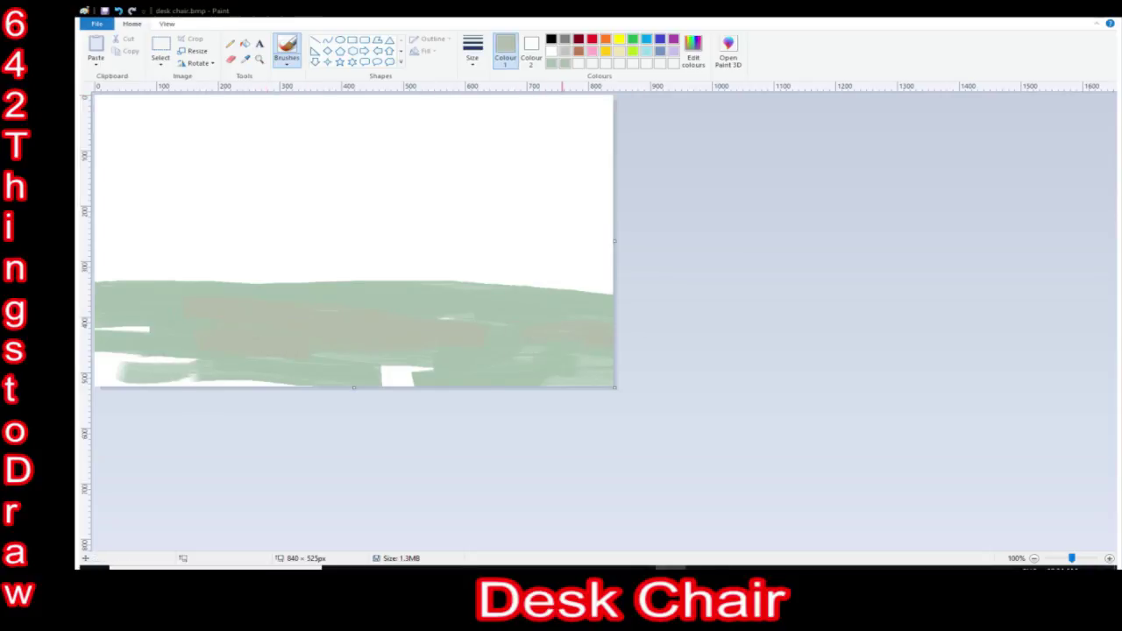
left_click_drag(123, 343, 135, 348)
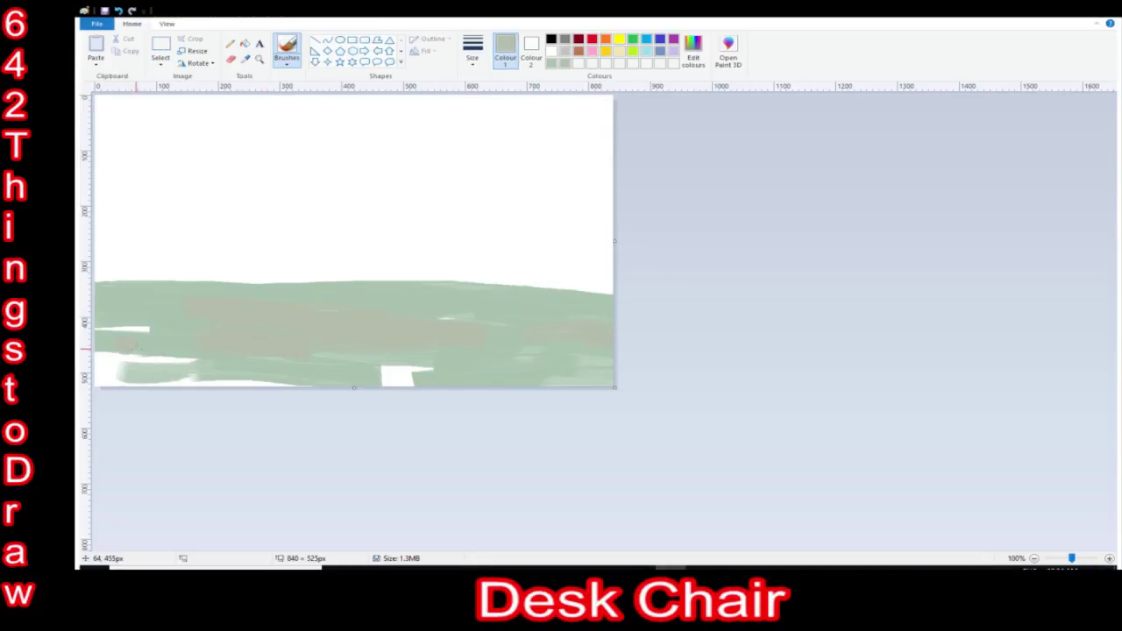
mouse_move(199, 361)
left_mouse_down()
mouse_move(185, 377)
mouse_move(334, 370)
mouse_move(504, 323)
left_mouse_up()
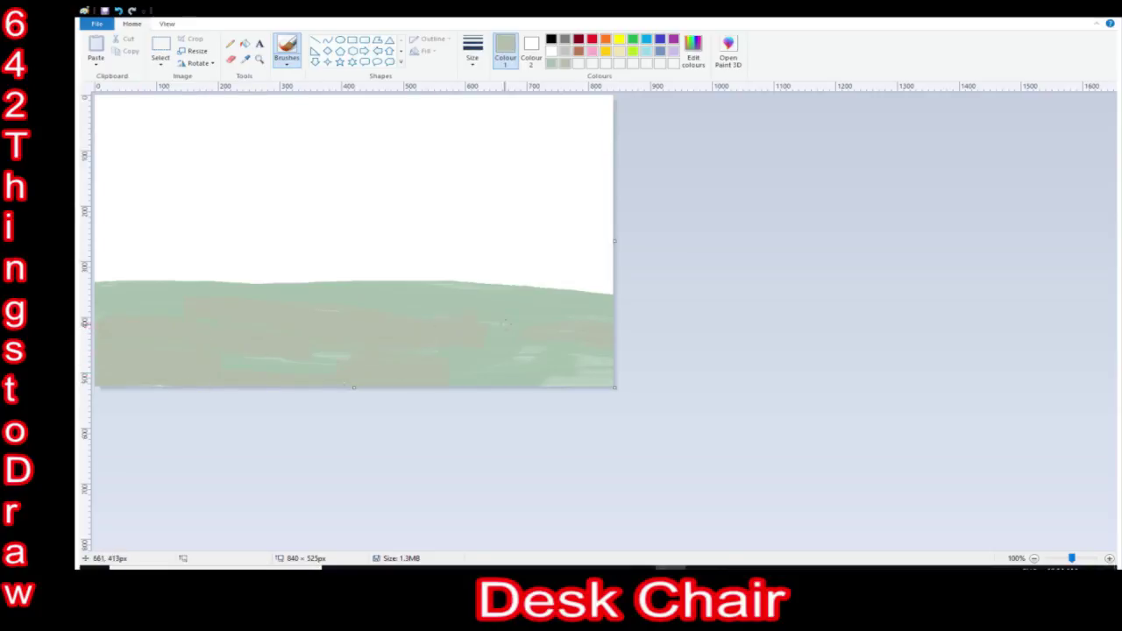
left_click_drag(438, 285, 597, 296)
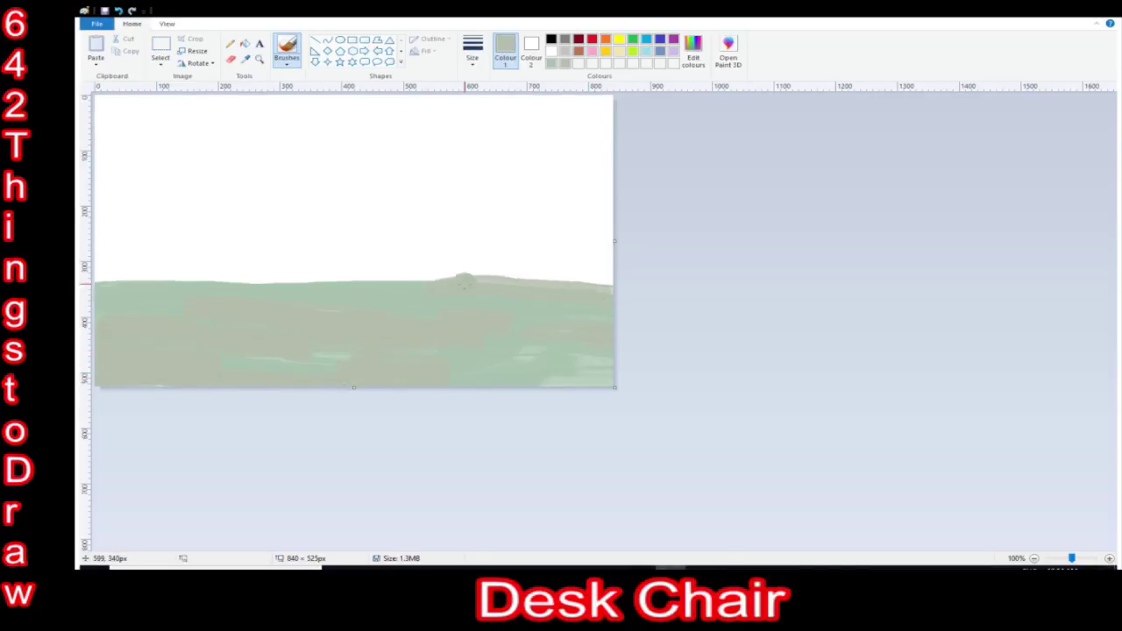
left_click_drag(139, 282, 568, 298)
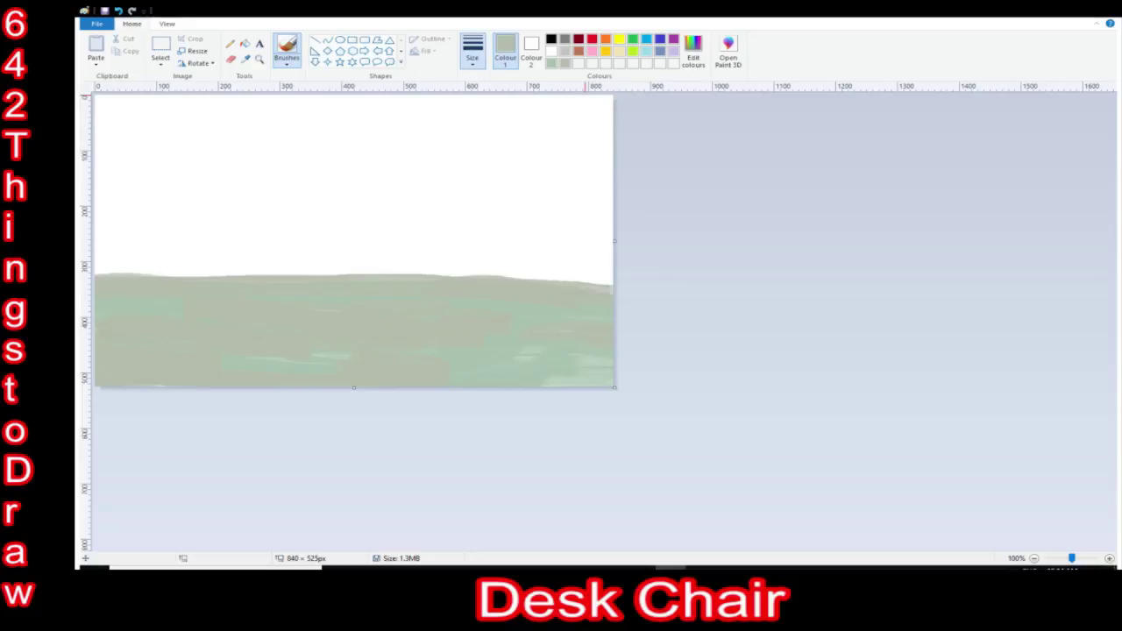
Dab short horizontal light grey patches across the left and middle of the ground to add texture.
left_click(1109, 558)
left_click(1109, 559)
scroll(638, 303, "down", 5)
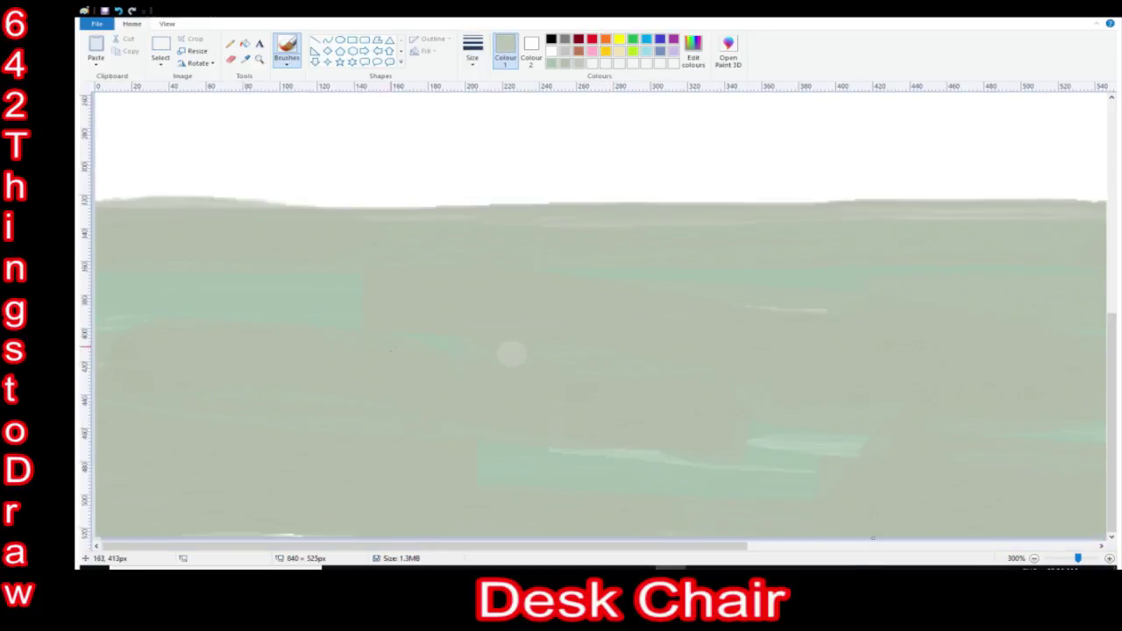
left_click_drag(269, 282, 344, 274)
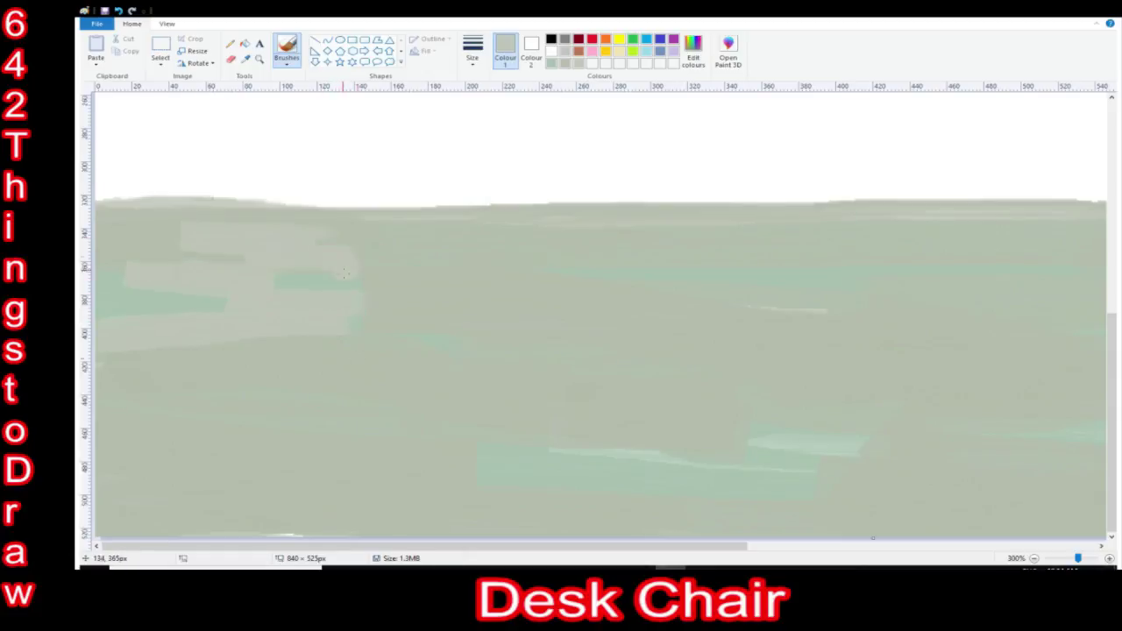
mouse_move(530, 360)
left_mouse_down()
mouse_move(433, 384)
mouse_move(575, 400)
mouse_move(538, 420)
mouse_move(326, 441)
left_mouse_up()
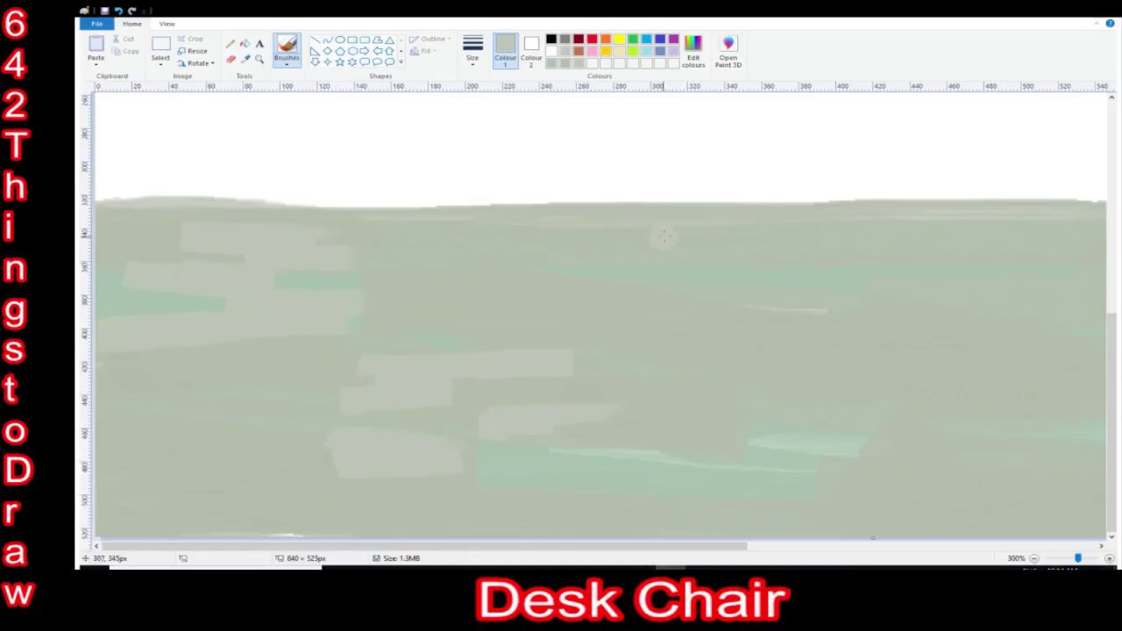
mouse_move(664, 237)
left_mouse_down()
mouse_move(636, 284)
mouse_move(718, 324)
left_mouse_up()
left_click_drag(776, 482, 570, 519)
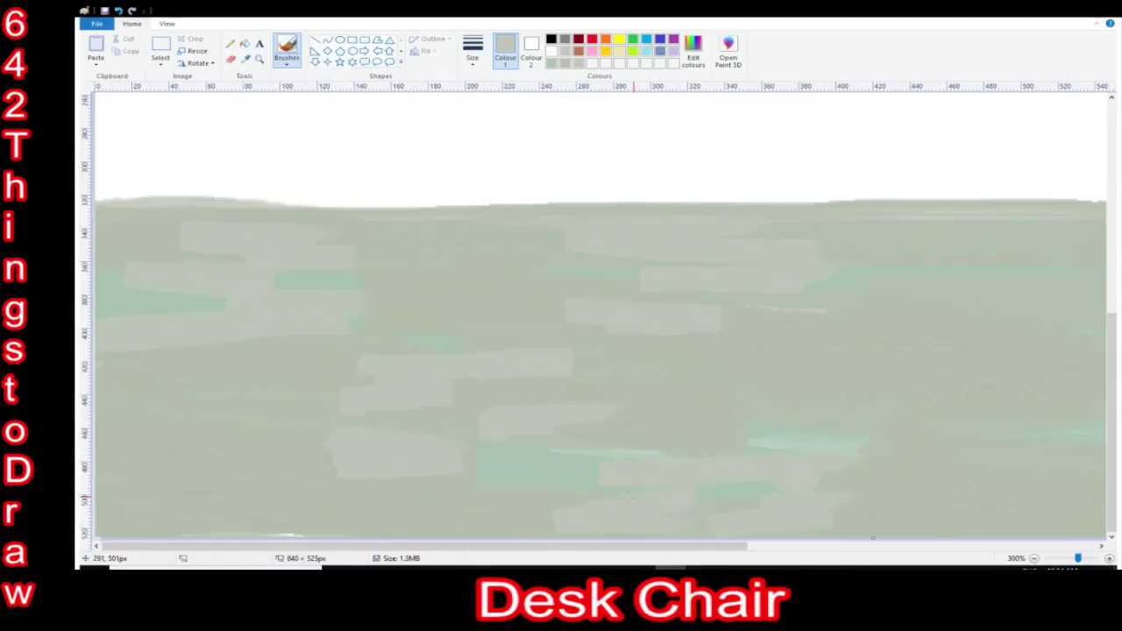
mouse_move(306, 493)
left_mouse_down()
mouse_move(236, 510)
mouse_move(299, 519)
left_mouse_up()
left_click_drag(438, 547, 602, 548)
left_click_drag(810, 337, 594, 343)
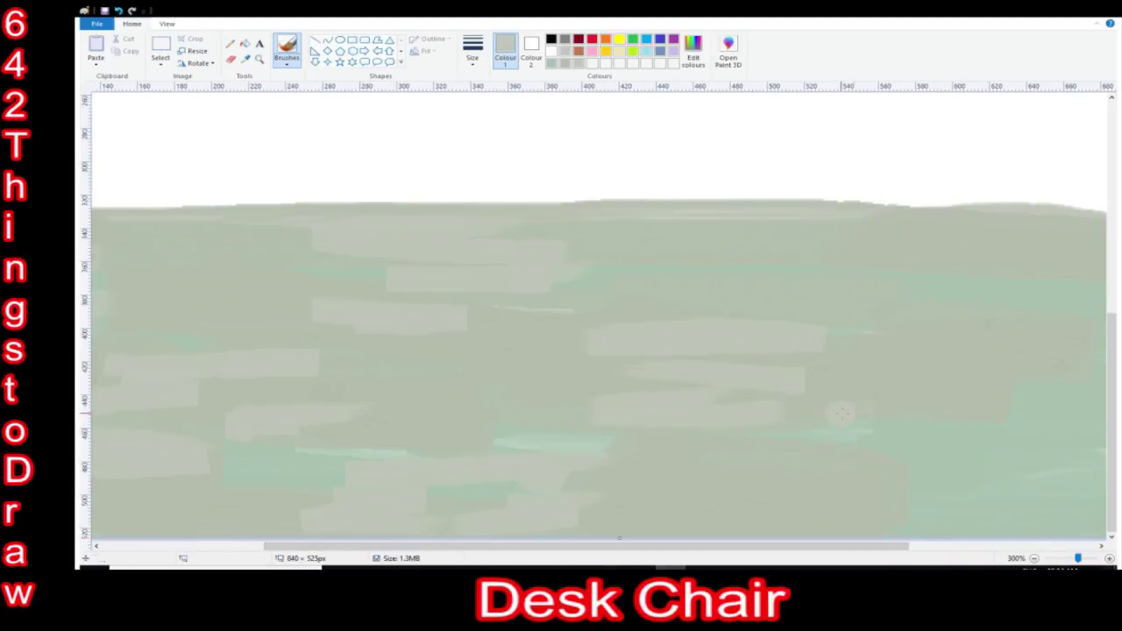
mouse_move(872, 235)
left_mouse_down()
mouse_move(1069, 246)
mouse_move(882, 305)
mouse_move(1034, 294)
left_mouse_up()
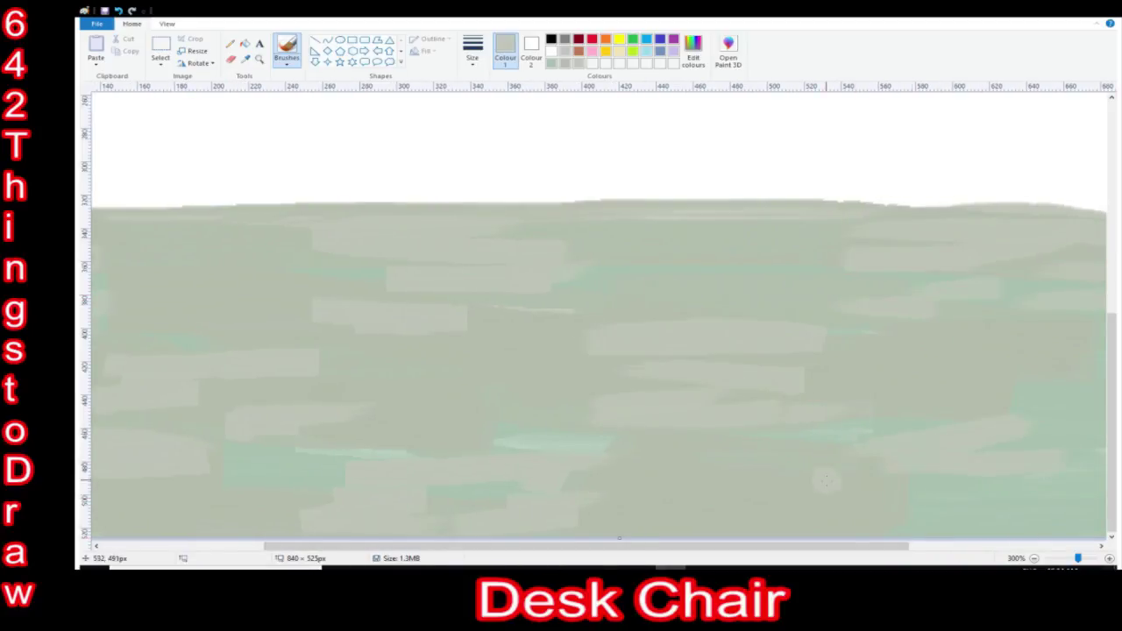
mouse_move(827, 480)
left_mouse_down()
mouse_move(994, 474)
mouse_move(1023, 410)
mouse_move(843, 435)
left_mouse_up()
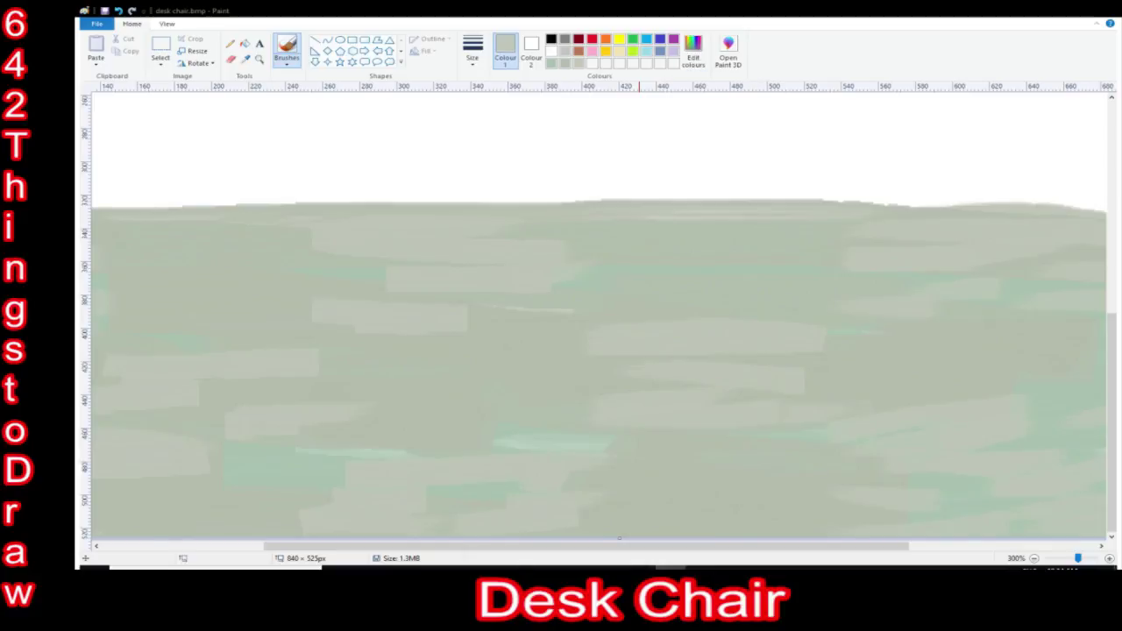
Add short horizontal darker olive-grey strokes between the light patches across the left and middle of the ground.
left_click_drag(879, 339, 1115, 333)
left_click_drag(854, 376, 1115, 379)
left_click_drag(813, 299, 629, 299)
mouse_move(630, 300)
left_mouse_down()
mouse_move(824, 270)
mouse_move(613, 248)
left_mouse_up()
left_click_drag(372, 366, 534, 361)
left_click_drag(539, 412, 412, 412)
left_click_drag(762, 457, 631, 460)
left_click_drag(762, 487, 644, 500)
left_click_drag(788, 517, 626, 524)
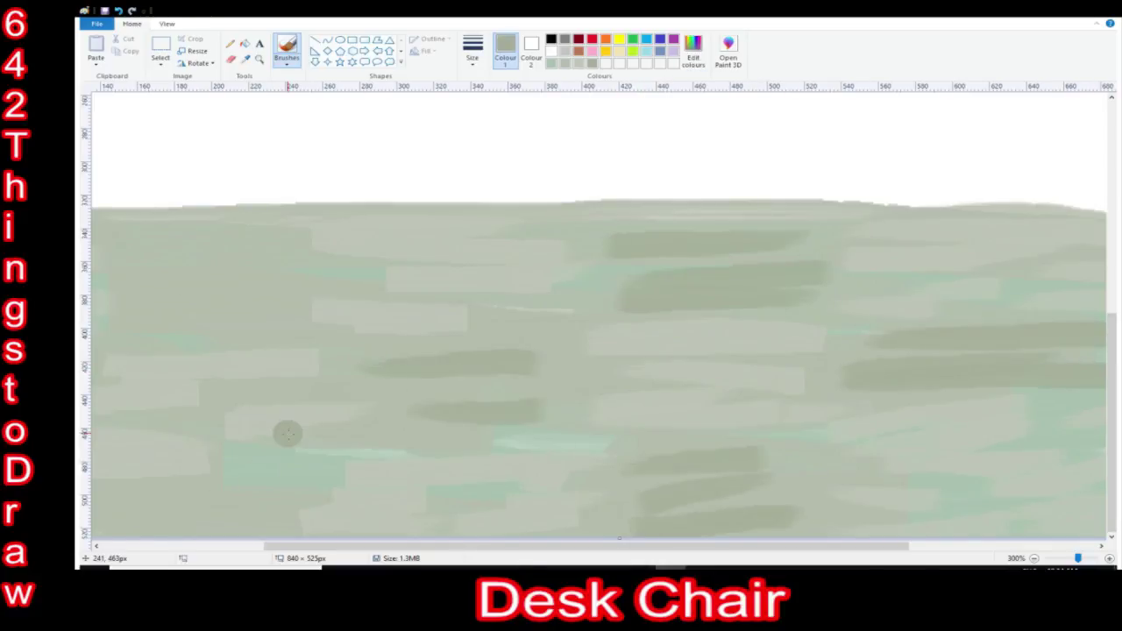
left_click_drag(556, 314, 457, 321)
left_click_drag(442, 410, 382, 413)
left_click_drag(586, 547, 421, 550)
left_click_drag(379, 334, 548, 331)
left_click_drag(575, 289, 278, 284)
left_click_drag(380, 258, 617, 259)
left_click_drag(531, 491, 353, 492)
left_click_drag(540, 522, 362, 523)
left_click_drag(310, 377, 98, 376)
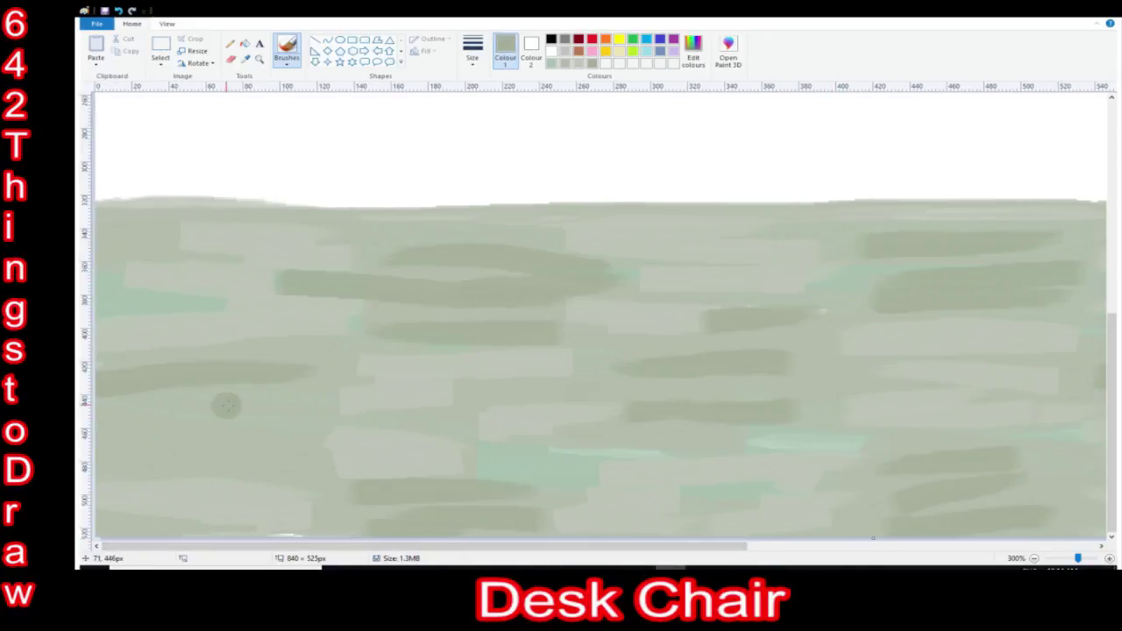
left_click_drag(198, 422, 284, 422)
left_click_drag(286, 454, 104, 455)
Extend the texture over the right end of the ground with olive-grey and light grey strokes.
left_click(1034, 559)
left_click(1034, 560)
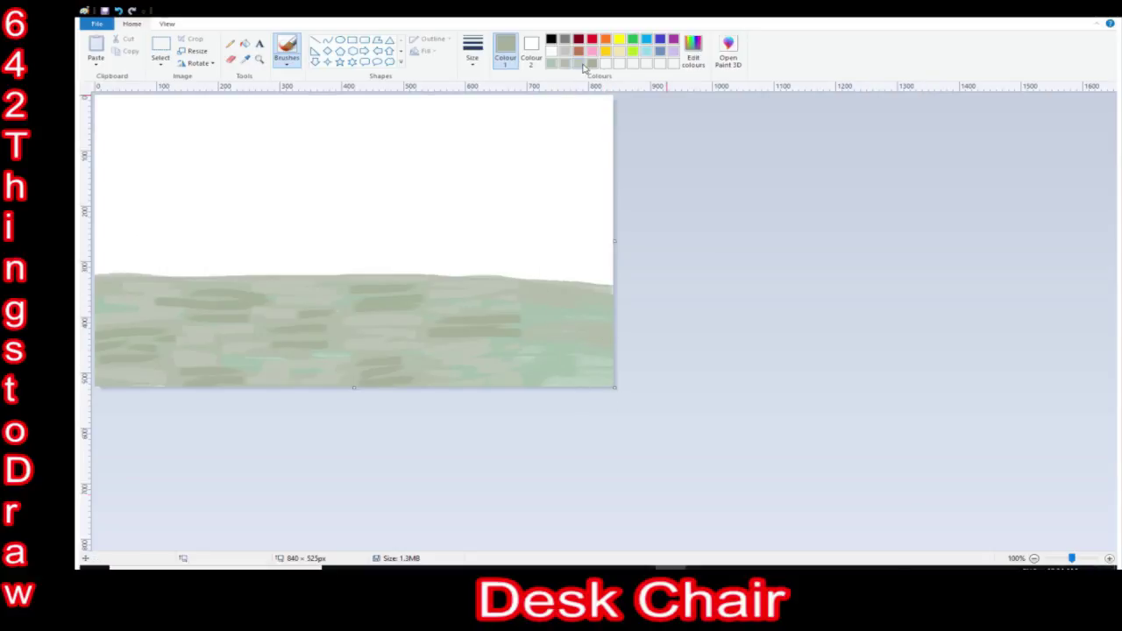
left_click(589, 67)
mouse_move(614, 307)
left_mouse_down()
mouse_move(538, 307)
mouse_move(531, 292)
left_mouse_up()
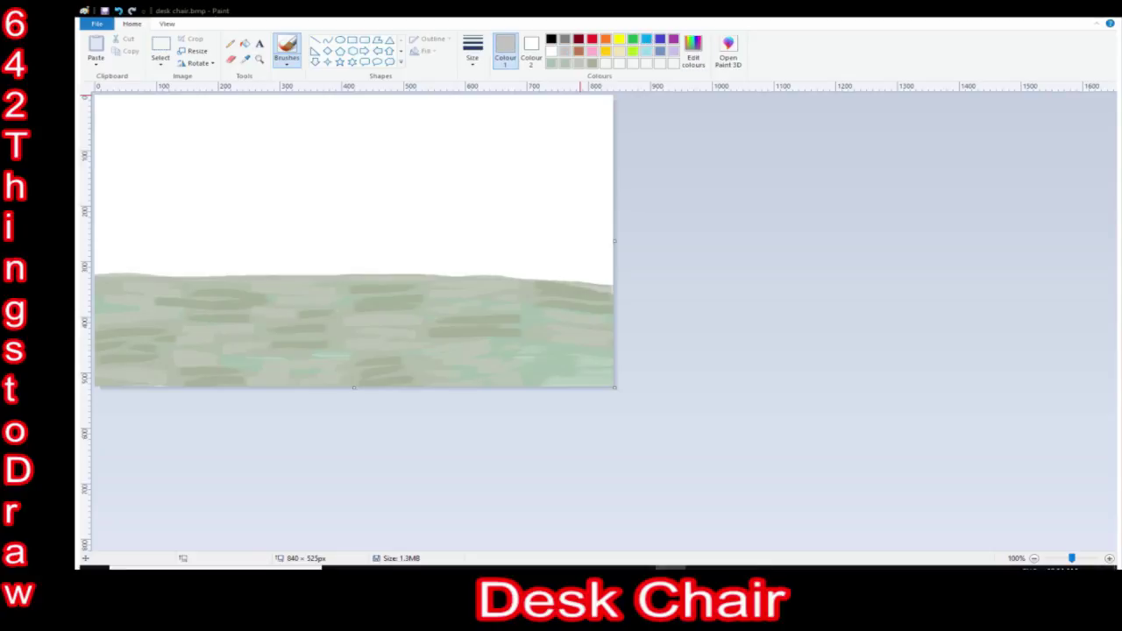
Mix a teal colour and paint both sides of the white area above the ground with broad strokes.
left_click(518, 262)
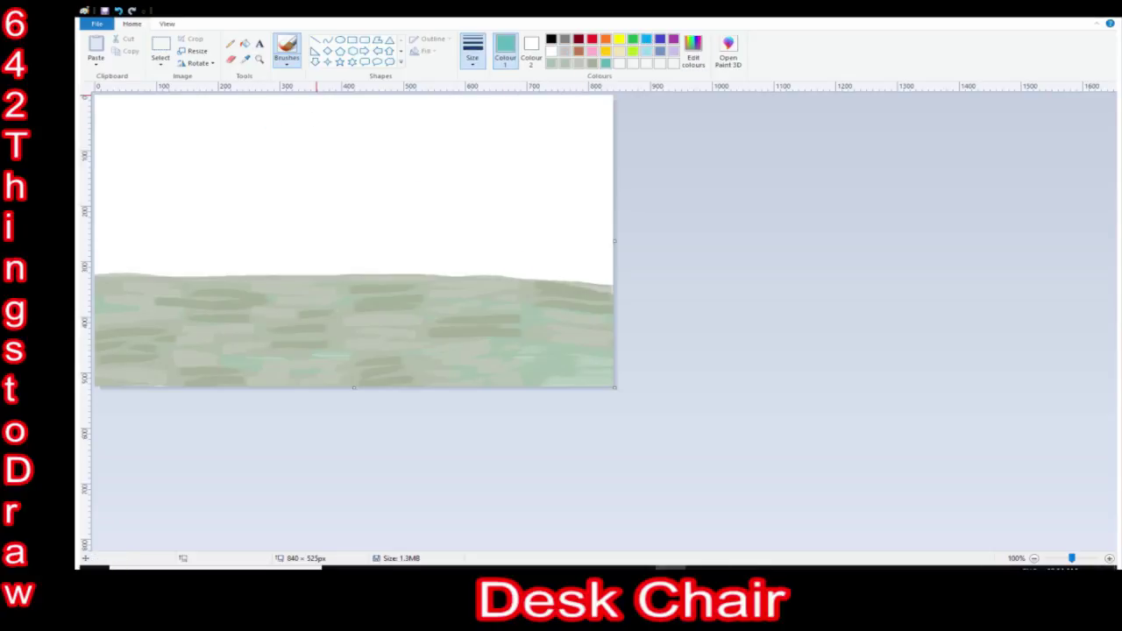
mouse_move(310, 153)
left_mouse_down()
mouse_move(324, 140)
mouse_move(110, 131)
mouse_move(199, 156)
mouse_move(122, 192)
left_mouse_up()
mouse_move(239, 233)
left_mouse_down()
mouse_move(136, 261)
mouse_move(302, 263)
mouse_move(121, 270)
mouse_move(270, 264)
mouse_move(180, 249)
mouse_move(250, 232)
mouse_move(109, 207)
left_mouse_up()
mouse_move(428, 136)
left_mouse_down()
mouse_move(585, 134)
mouse_move(531, 100)
mouse_move(484, 163)
mouse_move(614, 211)
mouse_move(420, 263)
mouse_move(478, 268)
mouse_move(616, 241)
left_mouse_up()
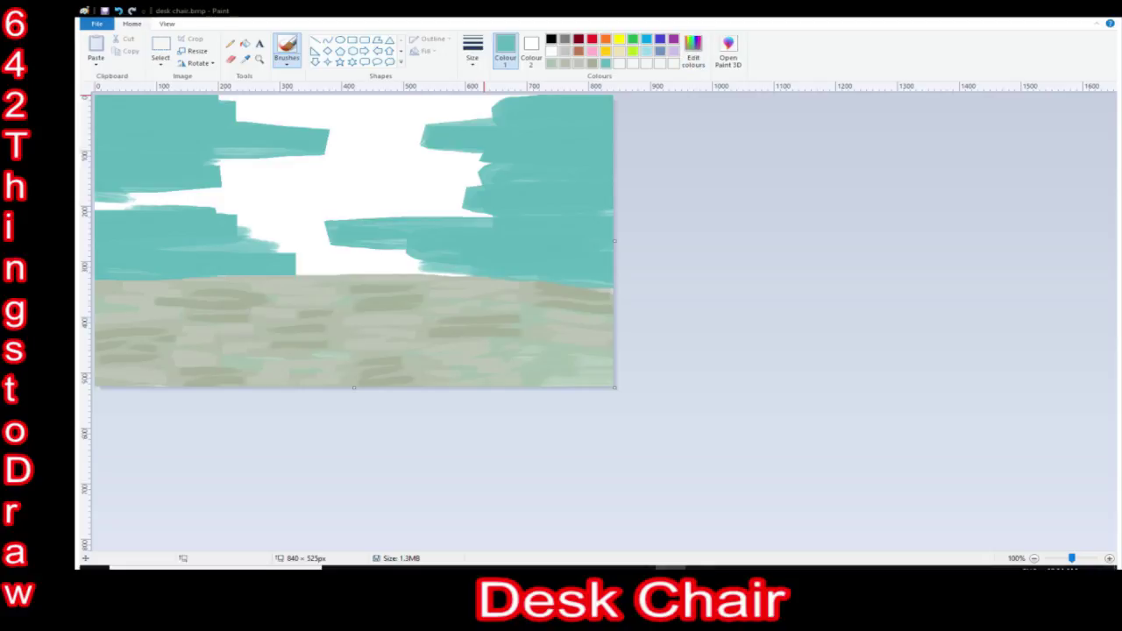
Fill the rest of the white area above the ground with varied lighter and darker teal strokes.
mouse_move(487, 274)
left_mouse_down()
mouse_move(263, 263)
mouse_move(237, 223)
mouse_move(110, 207)
left_mouse_up()
mouse_move(177, 208)
left_mouse_down()
mouse_move(313, 187)
mouse_move(182, 187)
mouse_move(281, 158)
mouse_move(253, 151)
mouse_move(227, 103)
mouse_move(254, 97)
left_mouse_up()
mouse_move(419, 110)
left_mouse_down()
mouse_move(555, 101)
mouse_move(438, 114)
mouse_move(491, 211)
mouse_move(474, 158)
mouse_move(518, 126)
mouse_move(428, 235)
left_mouse_up()
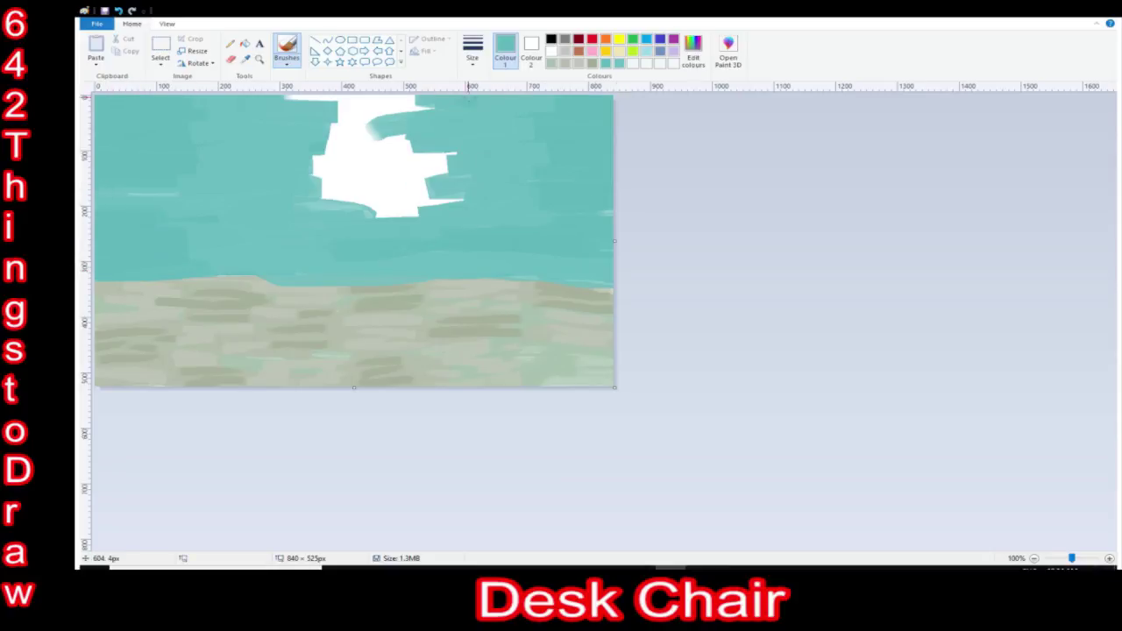
left_click(696, 63)
mouse_move(439, 206)
left_mouse_down()
mouse_move(406, 175)
mouse_move(398, 185)
mouse_move(460, 160)
mouse_move(368, 134)
mouse_move(422, 107)
left_mouse_up()
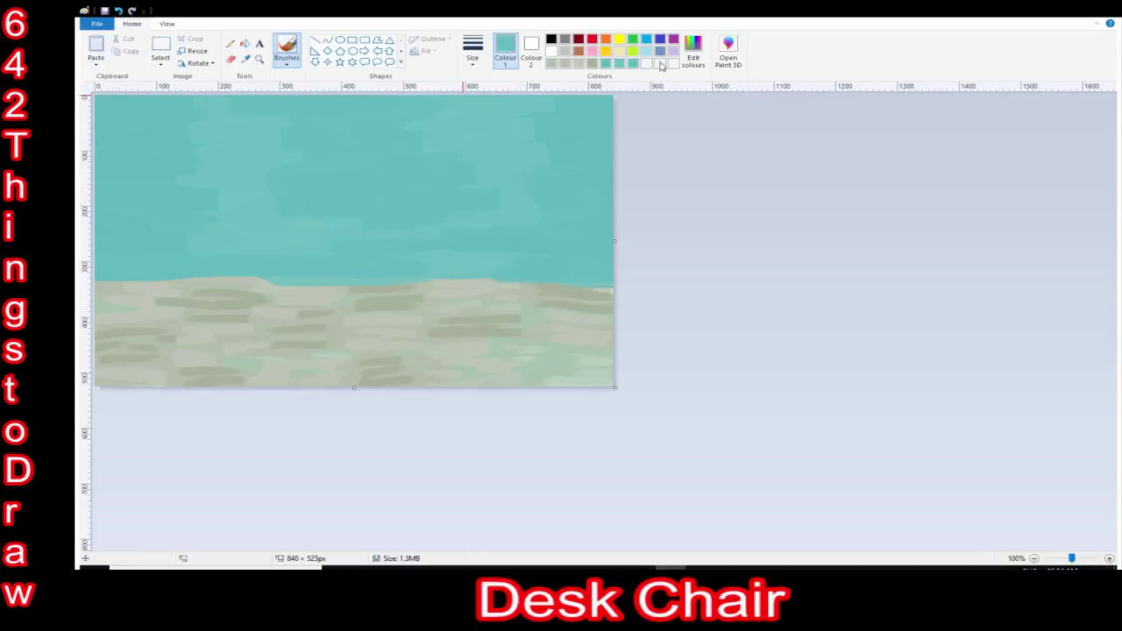
Mix another teal, sample the background colour, and blend the lighter patches into the teal background.
left_click(694, 53)
key("Return")
left_click(1109, 559)
left_click(245, 59)
left_click(491, 132)
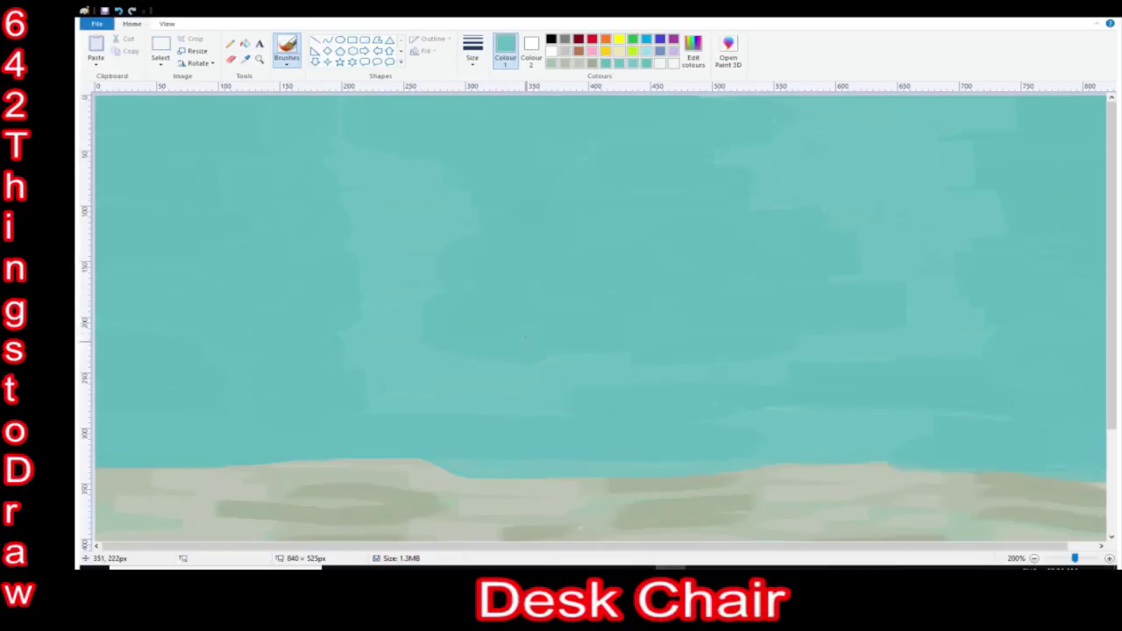
left_click_drag(647, 546, 783, 558)
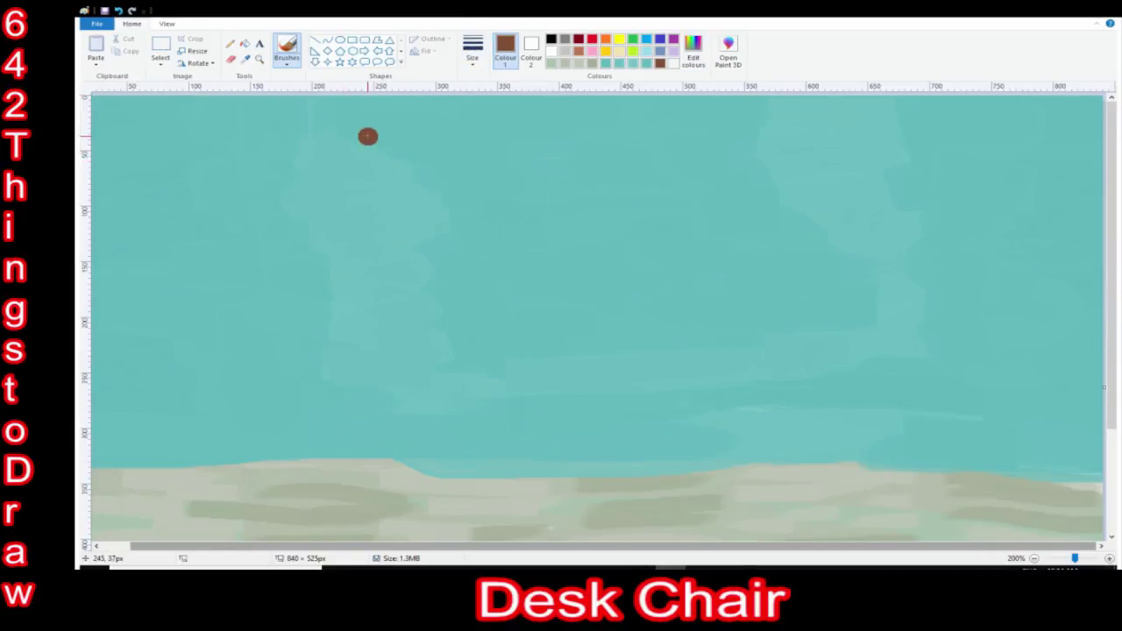
left_click_drag(366, 137, 666, 166)
key("ctrl+z")
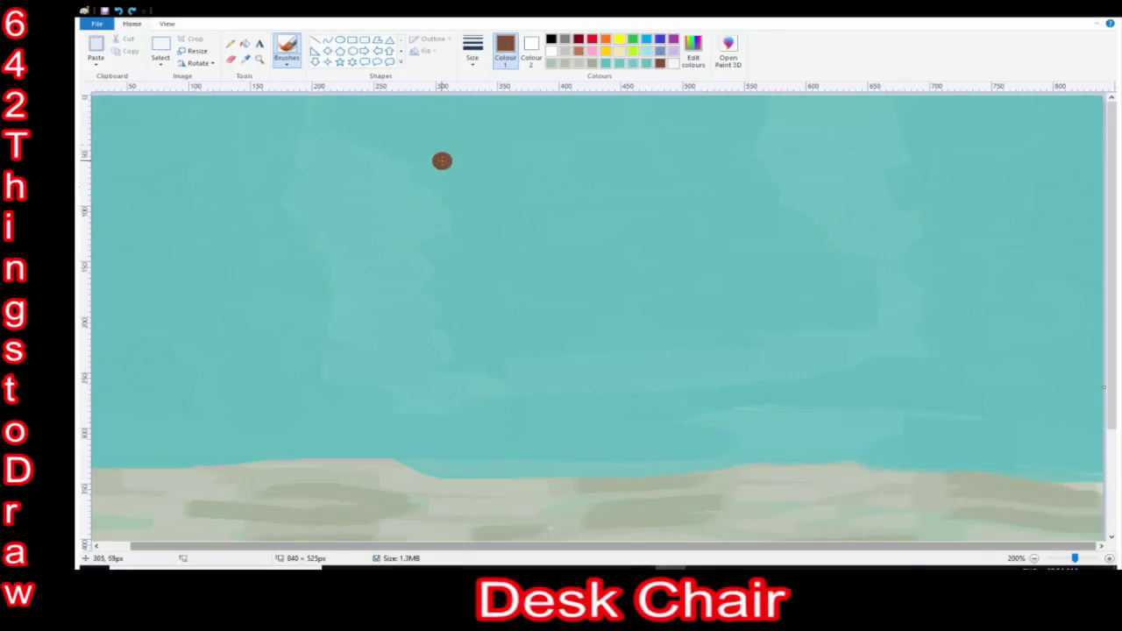
mouse_move(409, 201)
left_mouse_down()
mouse_move(459, 160)
mouse_move(494, 260)
mouse_move(419, 186)
mouse_move(537, 232)
mouse_move(547, 163)
mouse_move(674, 165)
left_mouse_up()
key("ctrl+z")
Outline in brown a circle on the left and a tilted oval on the right, joined by a curved body.
left_click_drag(518, 261, 692, 249)
mouse_move(669, 142)
left_mouse_down()
mouse_move(706, 122)
mouse_move(671, 232)
mouse_move(693, 127)
mouse_move(728, 164)
mouse_move(666, 206)
mouse_move(714, 154)
left_mouse_up()
mouse_move(463, 166)
left_mouse_down()
mouse_move(447, 171)
mouse_move(523, 199)
left_mouse_up()
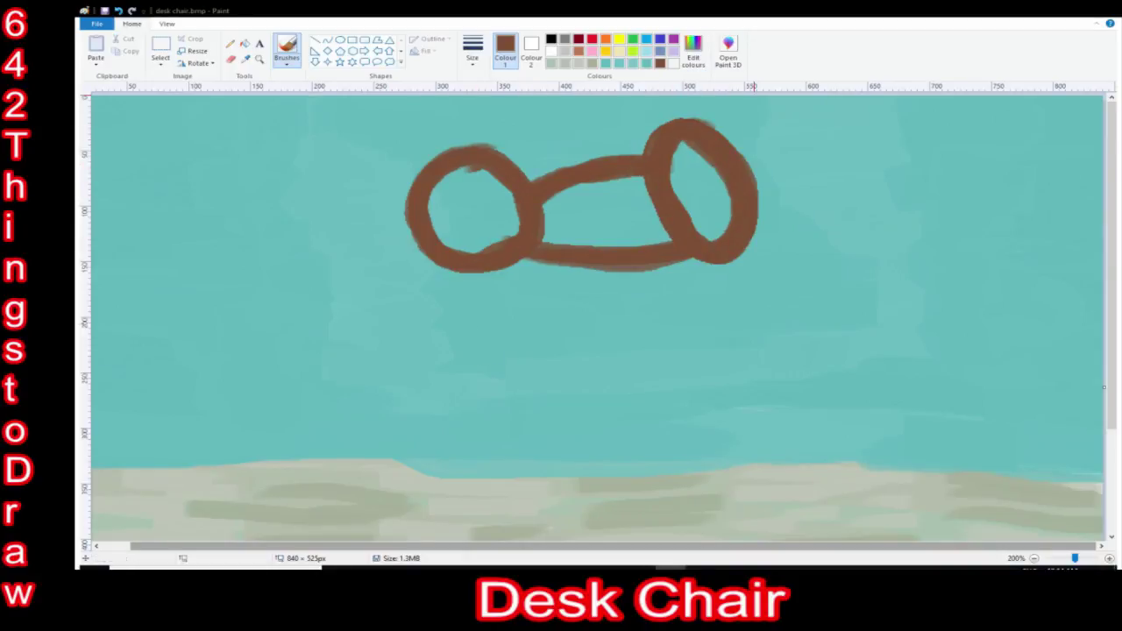
Fill the outlined left circle and right oval with bright green, leaving the brown outline around them.
left_click(1109, 558)
left_click(1108, 559)
left_click_drag(531, 545, 699, 546)
left_click(1109, 559)
mouse_move(688, 302)
left_mouse_down()
mouse_move(570, 271)
mouse_move(636, 509)
mouse_move(645, 250)
mouse_move(517, 456)
mouse_move(684, 322)
mouse_move(614, 465)
mouse_move(526, 385)
mouse_move(535, 403)
mouse_move(575, 296)
mouse_move(593, 389)
left_mouse_up()
left_click_drag(623, 546, 767, 546)
mouse_move(728, 203)
left_mouse_down()
mouse_move(841, 471)
mouse_move(751, 188)
mouse_move(842, 273)
mouse_move(723, 430)
mouse_move(832, 368)
mouse_move(727, 326)
left_mouse_up()
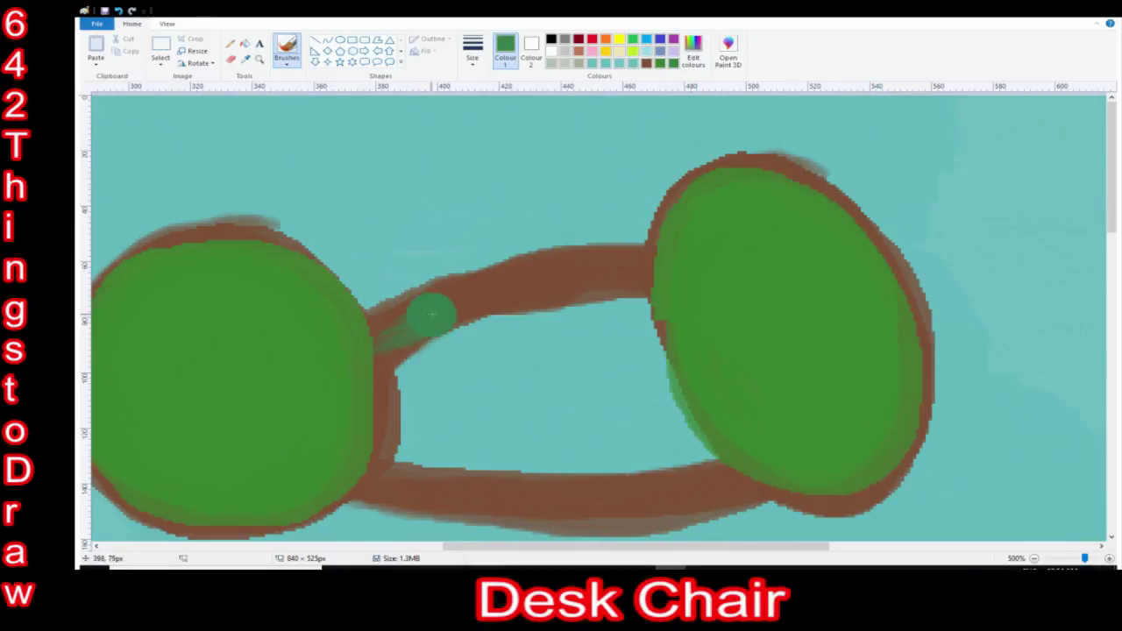
Fill the body between the two round ends with a darker bluish green.
left_click_drag(386, 331, 649, 278)
mouse_move(347, 466)
left_mouse_down()
mouse_move(776, 464)
mouse_move(377, 410)
mouse_move(383, 346)
left_mouse_up()
mouse_move(658, 293)
left_mouse_down()
mouse_move(666, 353)
mouse_move(401, 315)
mouse_move(692, 442)
mouse_move(407, 350)
mouse_move(688, 438)
mouse_move(618, 311)
mouse_move(578, 394)
mouse_move(412, 412)
mouse_move(430, 368)
mouse_move(602, 326)
left_mouse_up()
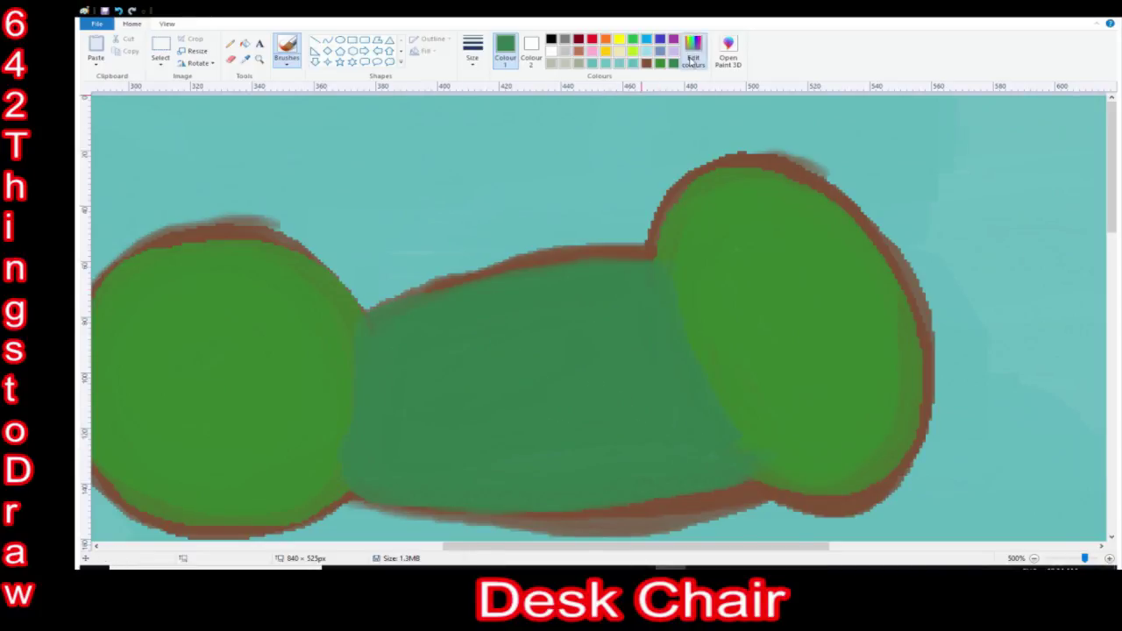
Mix a pale green and paint curved highlights along the upper edges of the body and both round ends.
key("Return")
mouse_move(385, 324)
left_mouse_down()
mouse_move(463, 295)
mouse_move(637, 279)
left_mouse_up()
left_click_drag(697, 226, 855, 230)
mouse_move(330, 300)
left_mouse_down()
mouse_move(205, 254)
mouse_move(135, 271)
left_mouse_up()
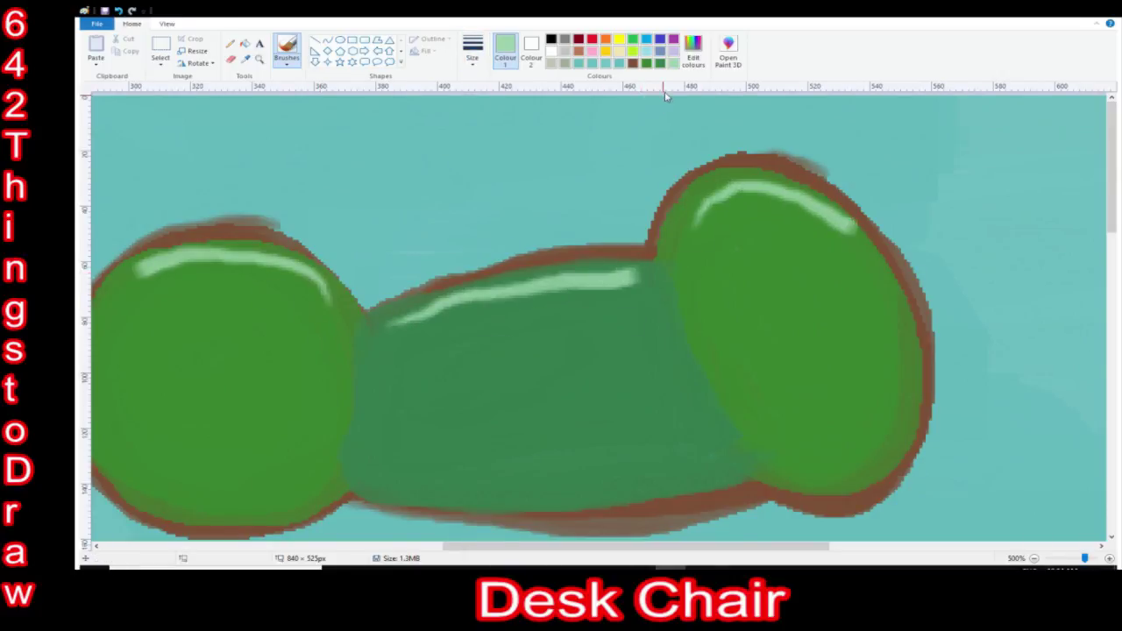
Paint dark green shadow strokes along the lower edges of the oval, the body and the circle.
mouse_move(776, 487)
left_mouse_down()
mouse_move(846, 474)
mouse_move(903, 396)
left_mouse_up()
left_click_drag(364, 501, 720, 474)
left_click_drag(129, 482, 333, 489)
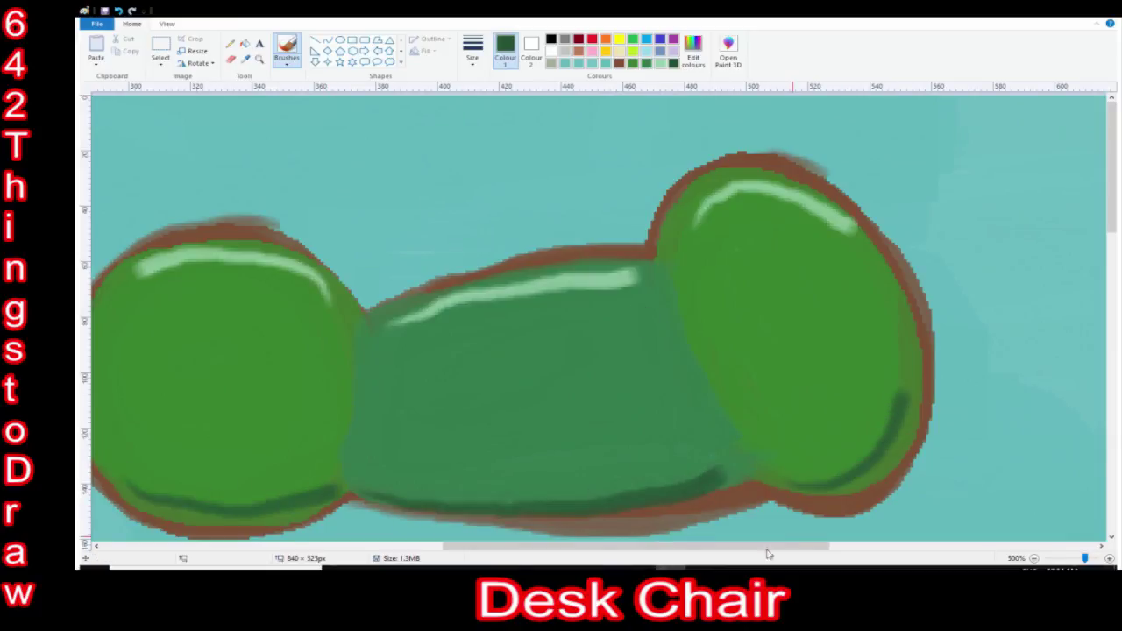
Paint two black clock-hand lines, meeting near the centre, on both the left circle and the right oval.
scroll(601, 296, "left", 5)
left_click(551, 40)
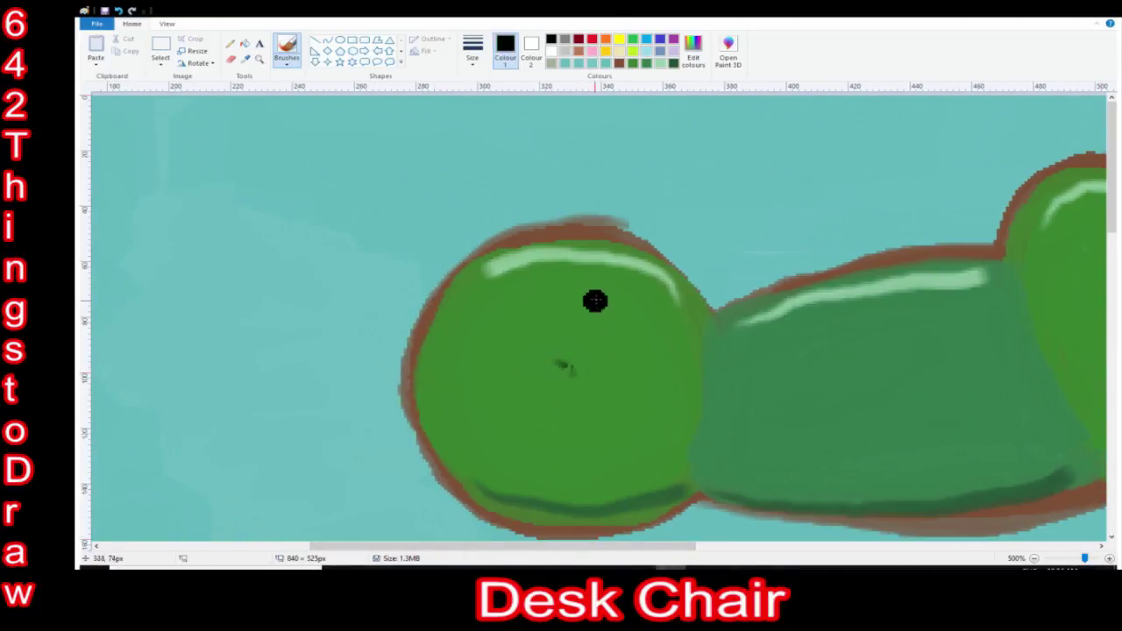
mouse_move(575, 278)
left_mouse_down()
mouse_move(576, 373)
mouse_move(641, 451)
left_mouse_up()
scroll(641, 451, "right", 5)
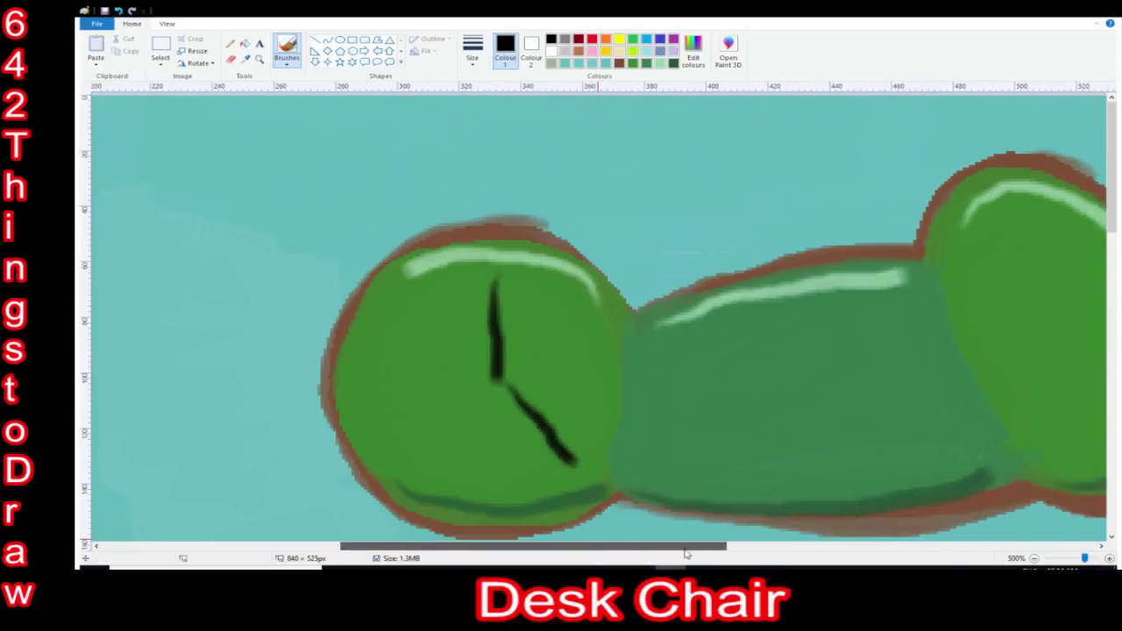
mouse_move(773, 208)
left_mouse_down()
mouse_move(807, 321)
mouse_move(889, 378)
left_mouse_up()
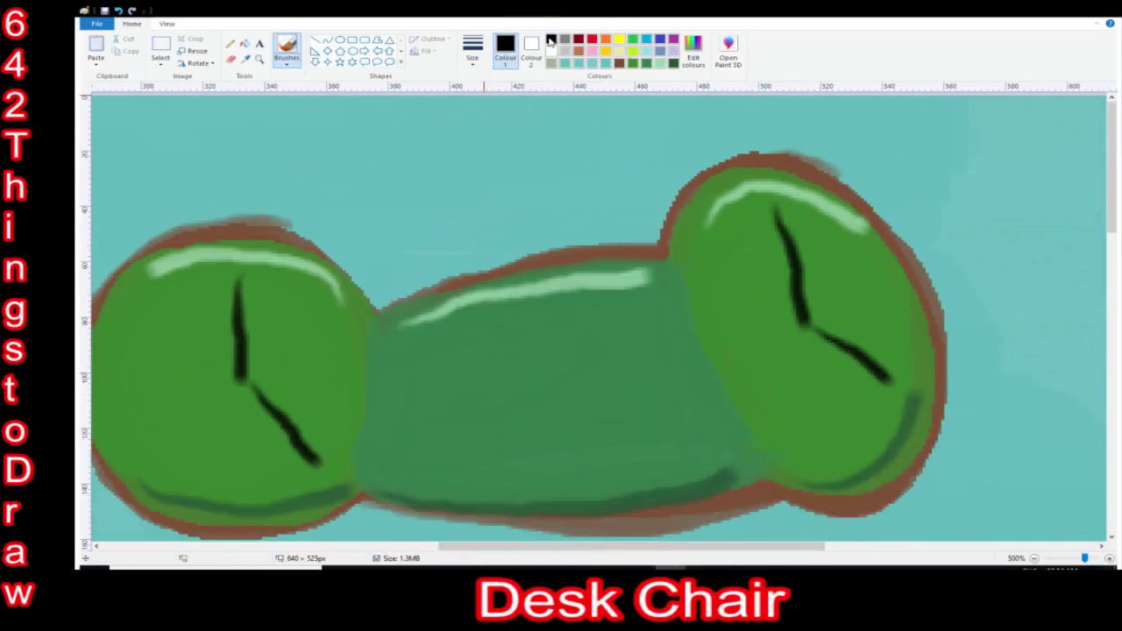
Letter TIME TO WORK in red brush strokes over three lines on the green body between the two round ends.
left_click(593, 40)
left_click_drag(394, 363, 434, 331)
left_click_drag(410, 366, 417, 394)
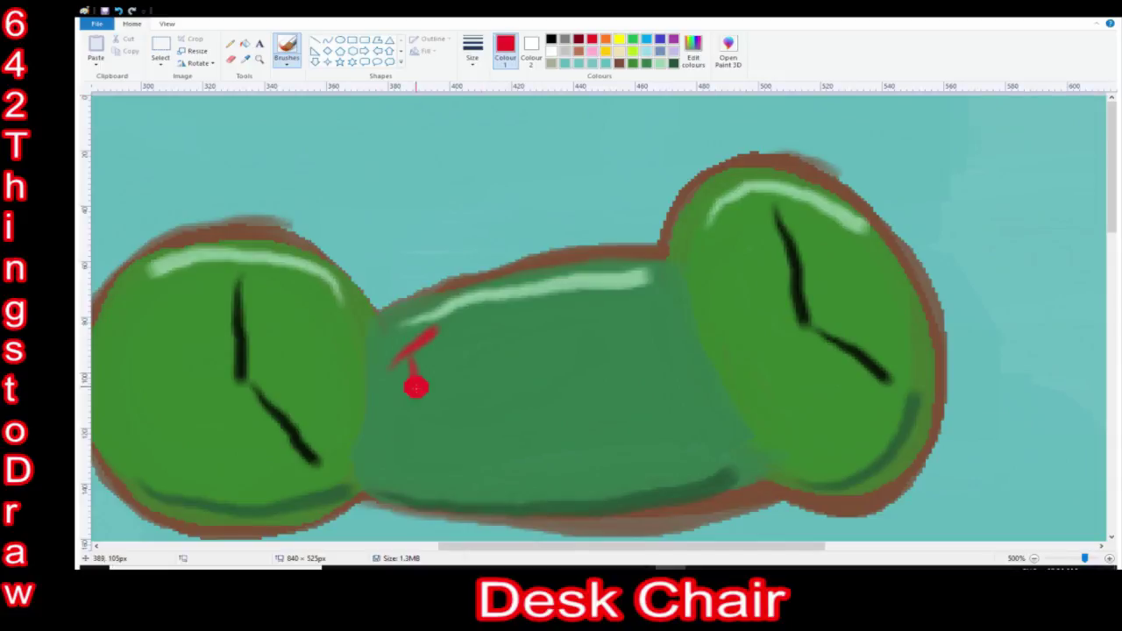
left_click_drag(469, 342, 467, 387)
left_click_drag(501, 313, 579, 377)
left_click_drag(591, 298, 647, 379)
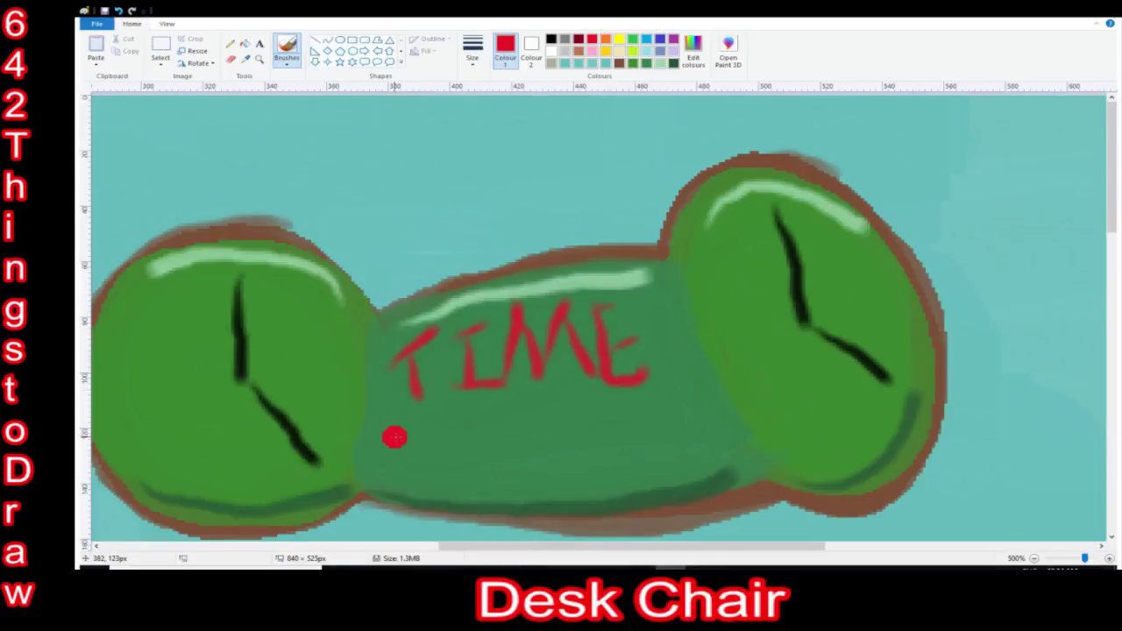
mouse_move(480, 404)
left_mouse_down()
mouse_move(468, 430)
mouse_move(517, 399)
left_mouse_up()
left_click_drag(561, 410, 568, 414)
scroll(476, 408, "down", 3)
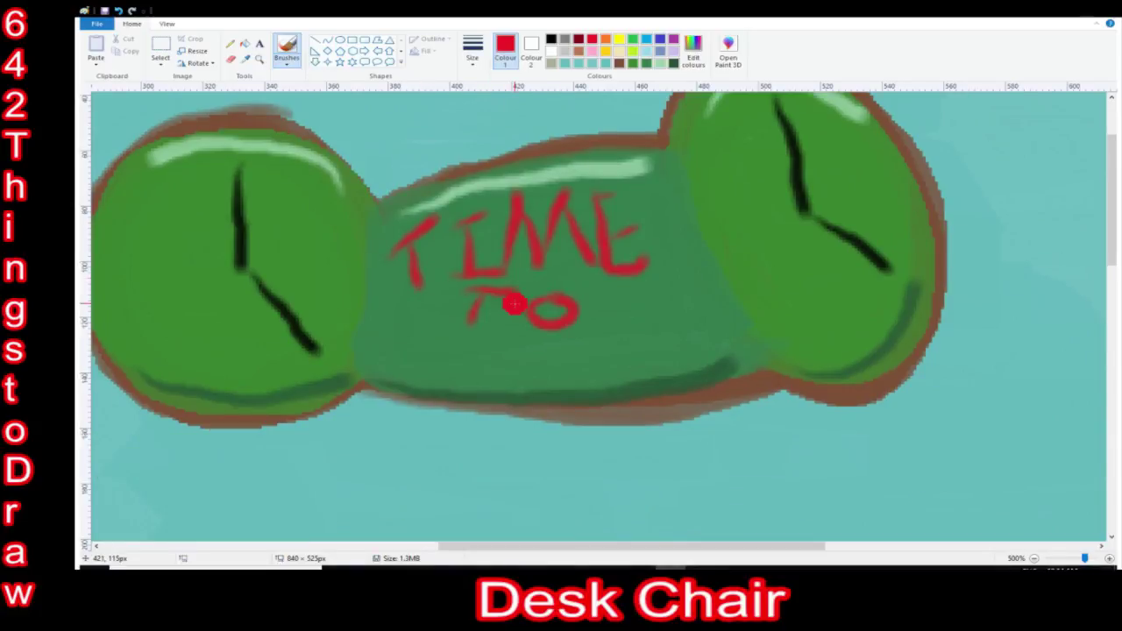
mouse_move(387, 316)
left_mouse_down()
mouse_move(422, 344)
mouse_move(472, 327)
mouse_move(568, 372)
left_mouse_up()
left_click_drag(630, 315, 653, 359)
Outline a slanted side partition in grey below the green clock shape, joined to a rectangular back partition.
scroll(950, 514, "down", 5)
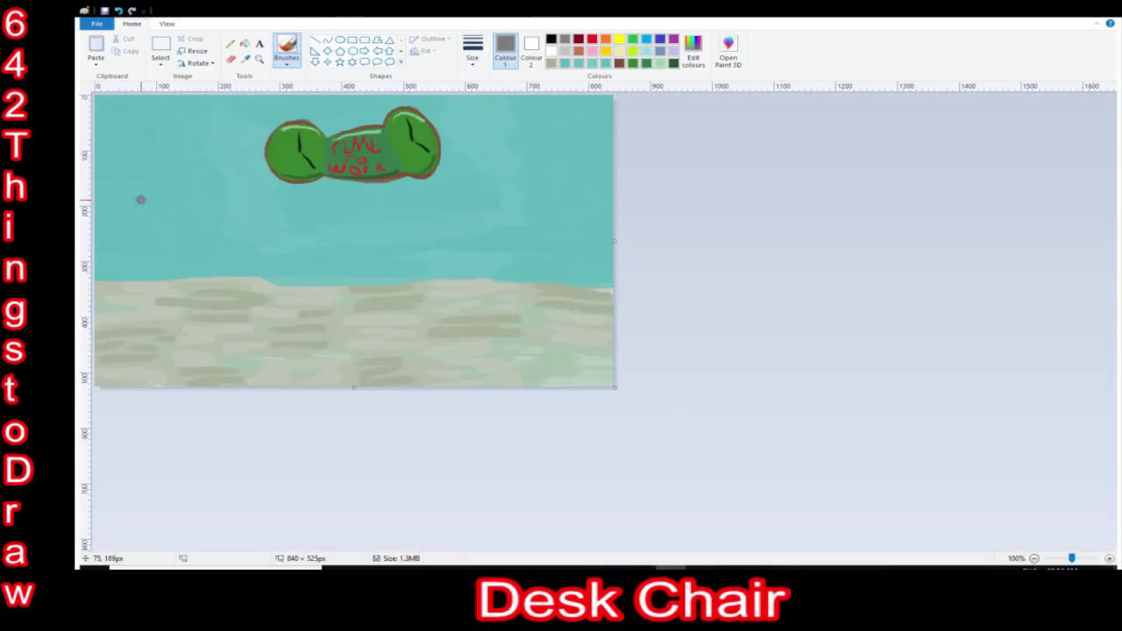
mouse_move(254, 205)
left_mouse_down()
mouse_move(178, 248)
mouse_move(181, 332)
left_mouse_up()
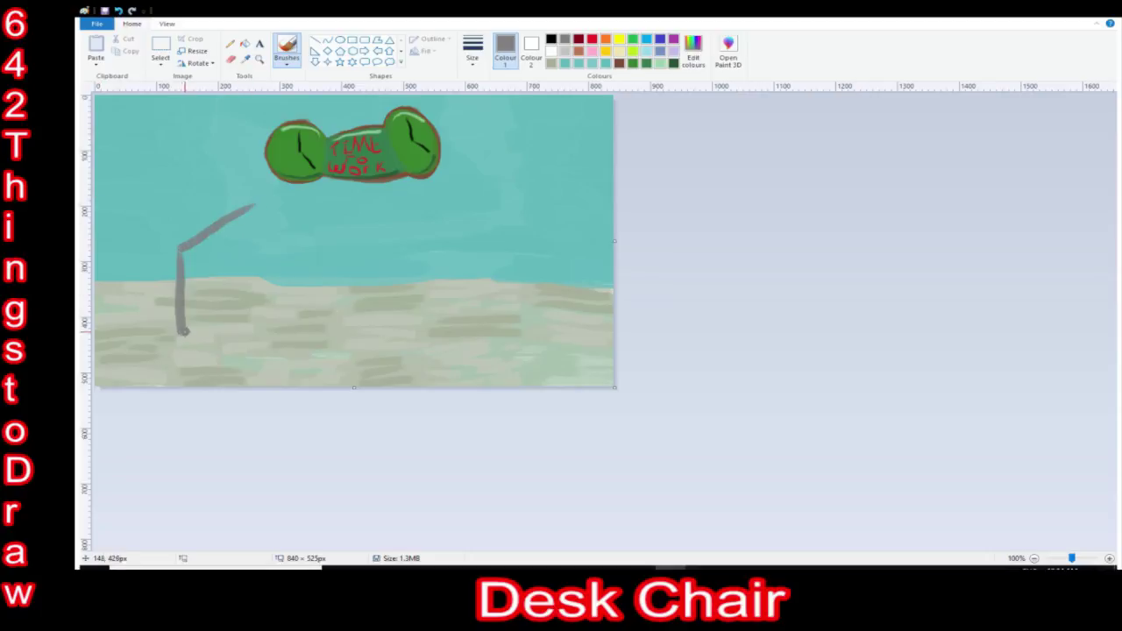
key("ctrl+z")
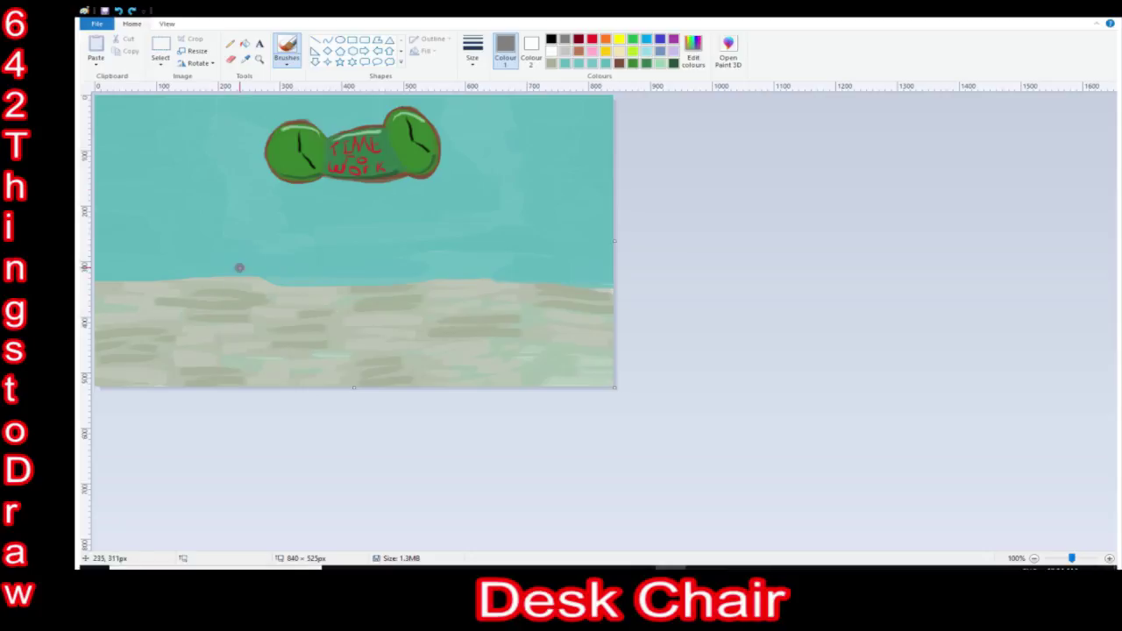
mouse_move(204, 353)
left_mouse_down()
mouse_move(189, 242)
mouse_move(254, 202)
left_mouse_up()
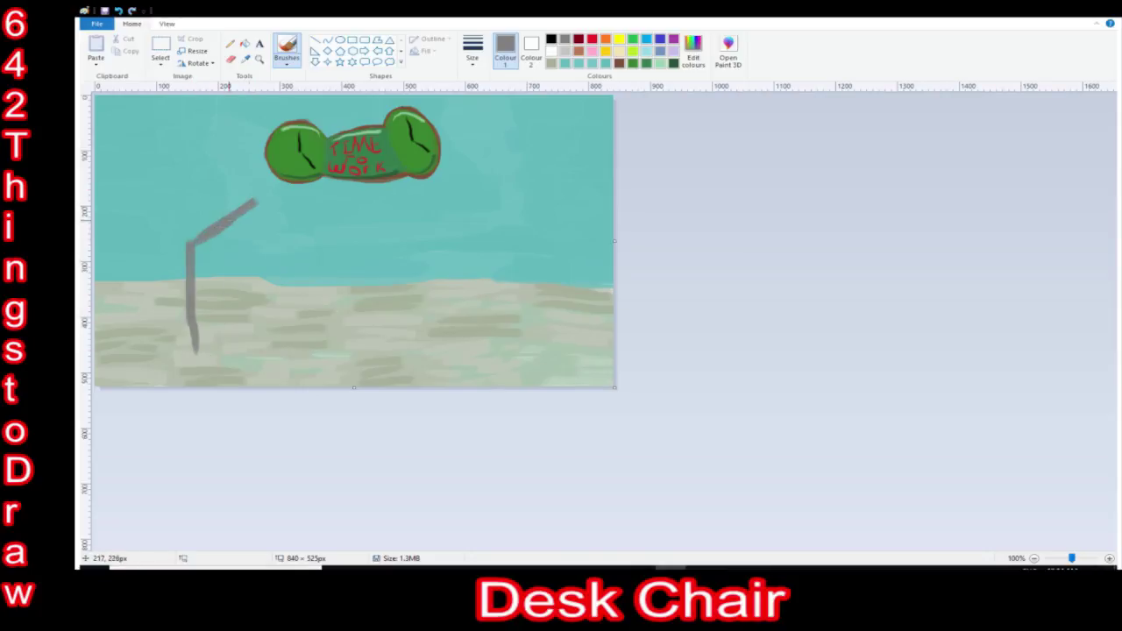
left_click_drag(196, 350, 267, 289)
left_click_drag(254, 204, 267, 289)
left_click_drag(254, 202, 408, 202)
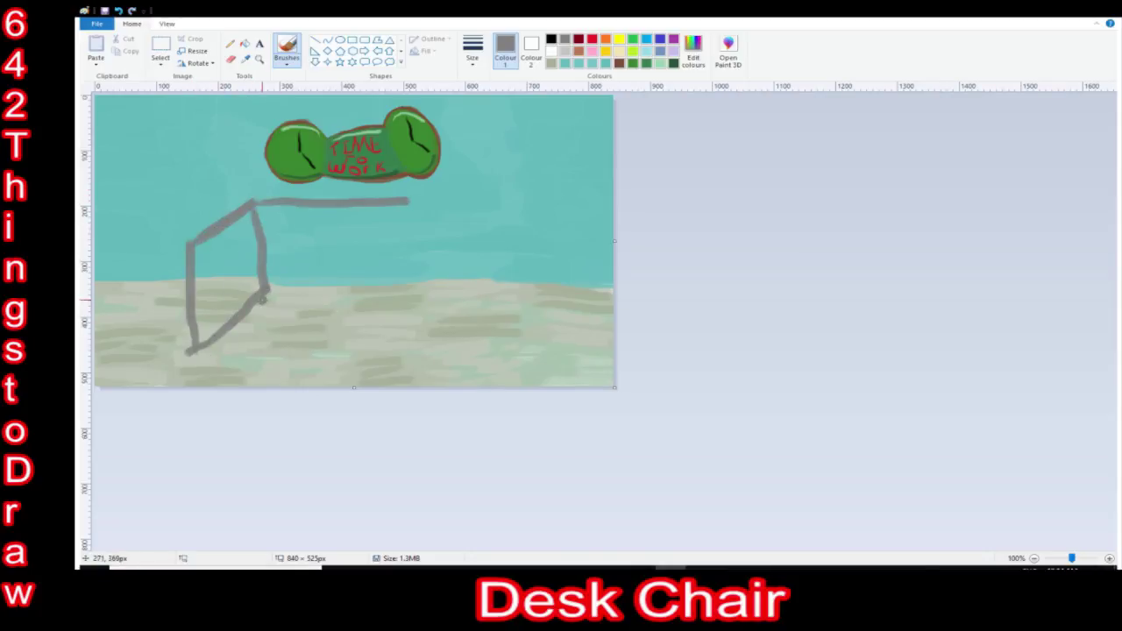
mouse_move(268, 290)
left_mouse_down()
mouse_move(377, 291)
mouse_move(414, 295)
left_mouse_up()
left_click_drag(408, 203, 413, 296)
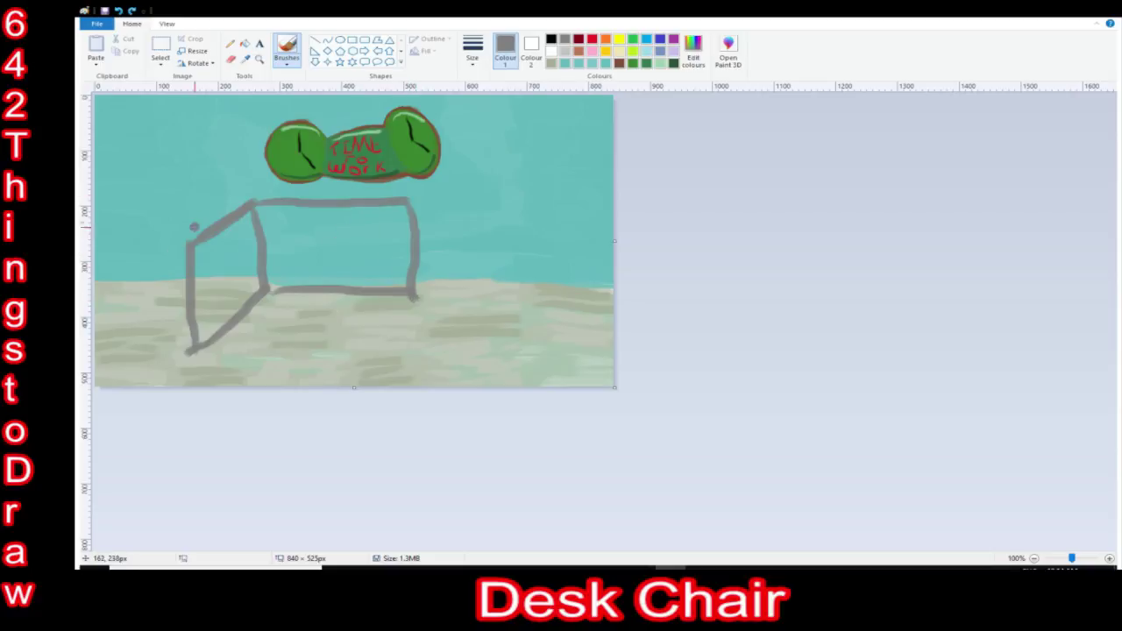
Give the slanted side partition a thick front edge and outline a second thick side partition at the back partition's far end.
mouse_move(219, 198)
left_mouse_down()
mouse_move(167, 244)
mouse_move(157, 350)
mouse_move(169, 246)
left_mouse_up()
key("ctrl+z")
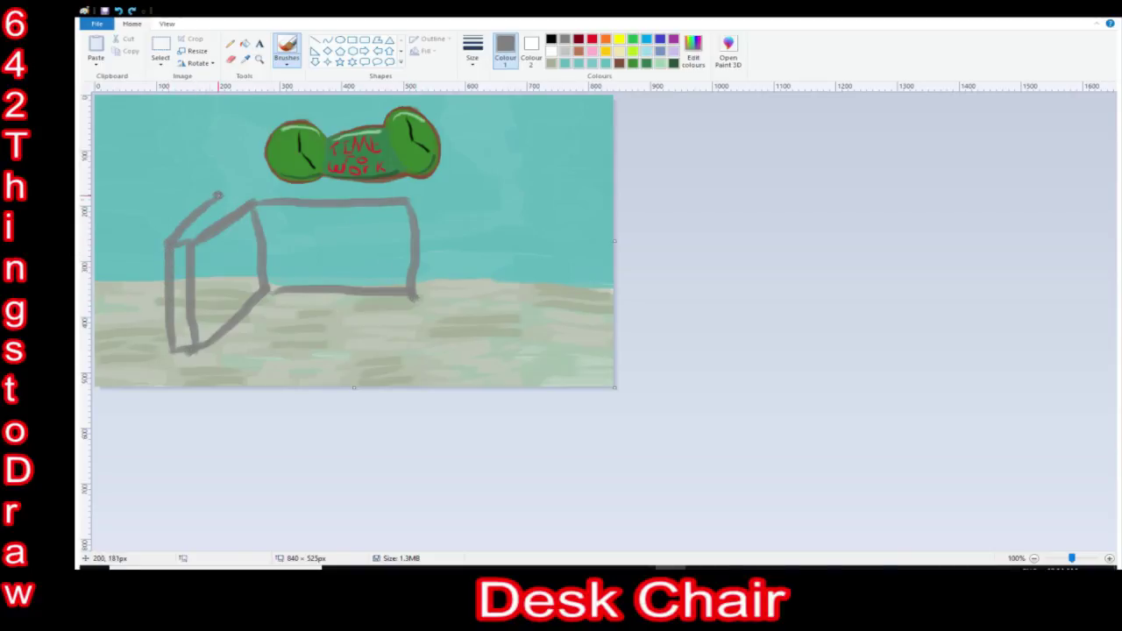
left_click_drag(352, 243, 370, 349)
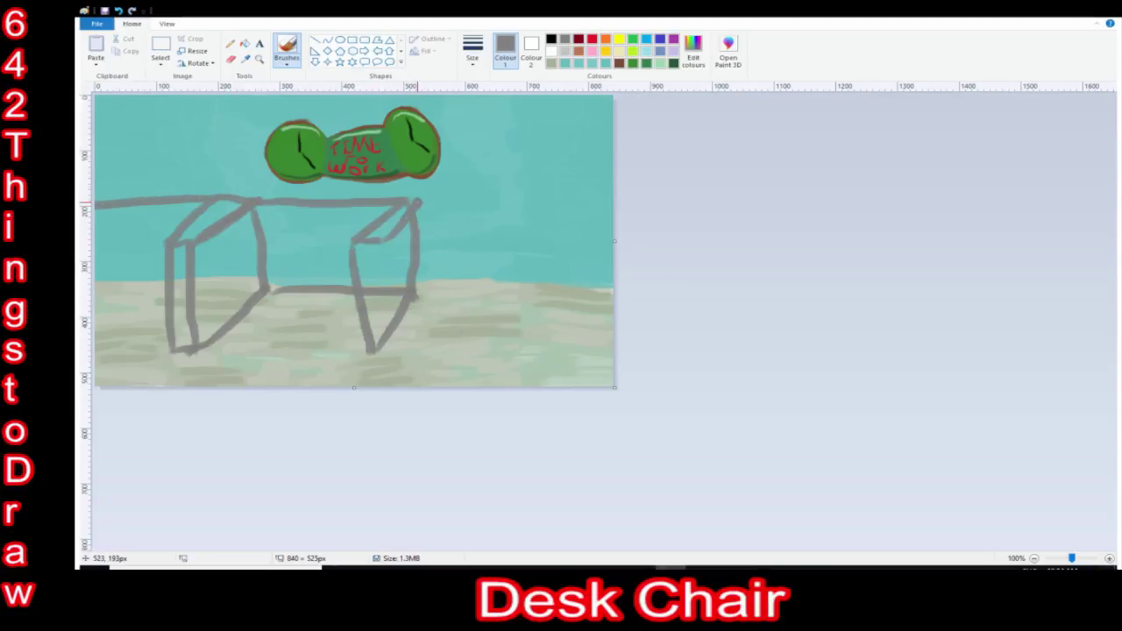
left_click_drag(391, 326, 429, 298)
left_click_drag(420, 202, 426, 302)
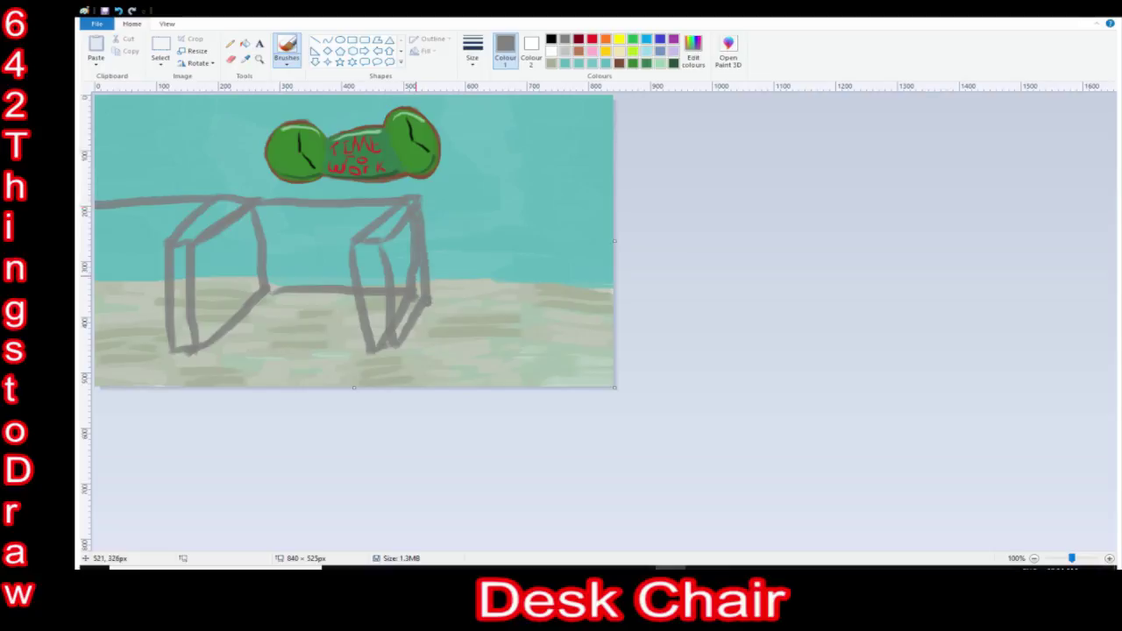
left_click_drag(478, 210, 568, 215)
left_click_drag(429, 299, 563, 304)
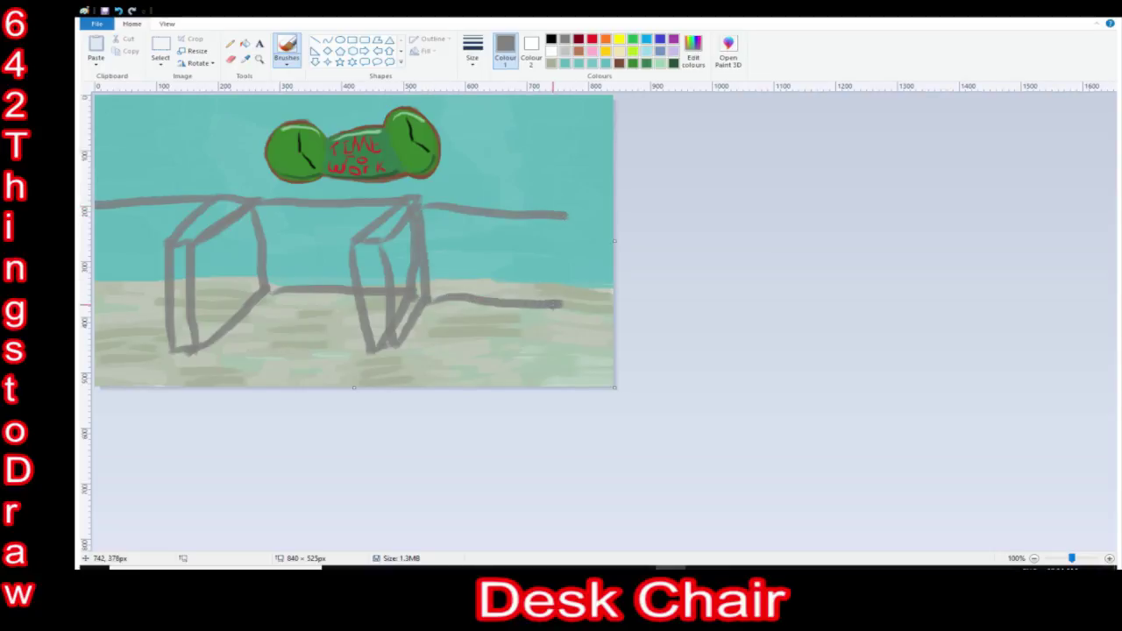
key("ctrl+z")
key("ctrl+z")
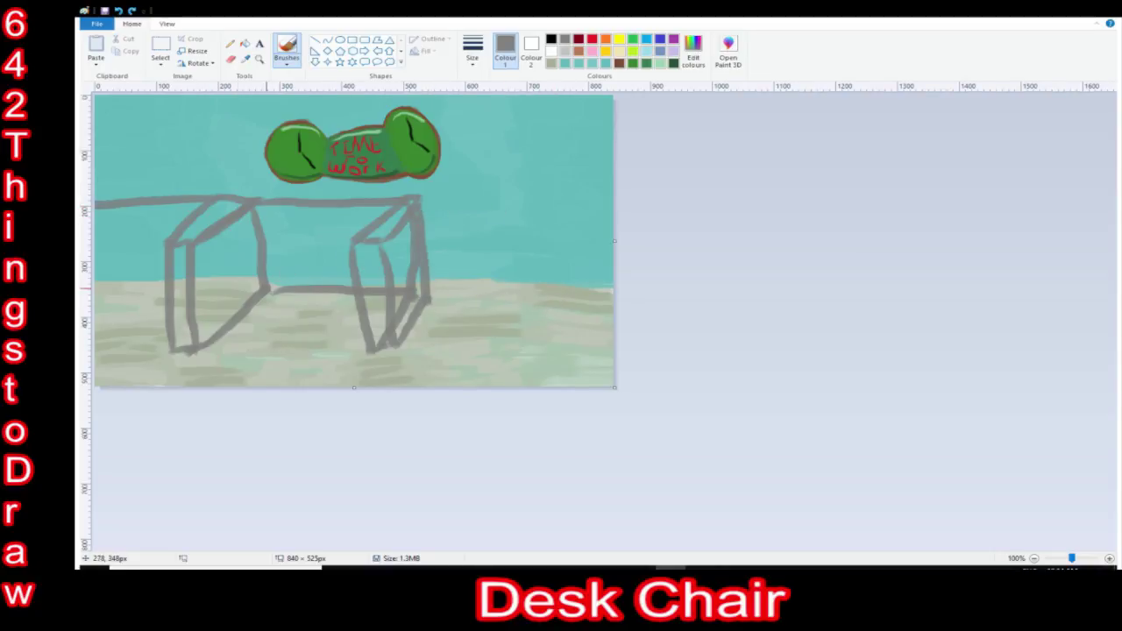
Draw grey dividing lines about halfway down the slanted side partition and across the back partition.
left_click(1109, 558)
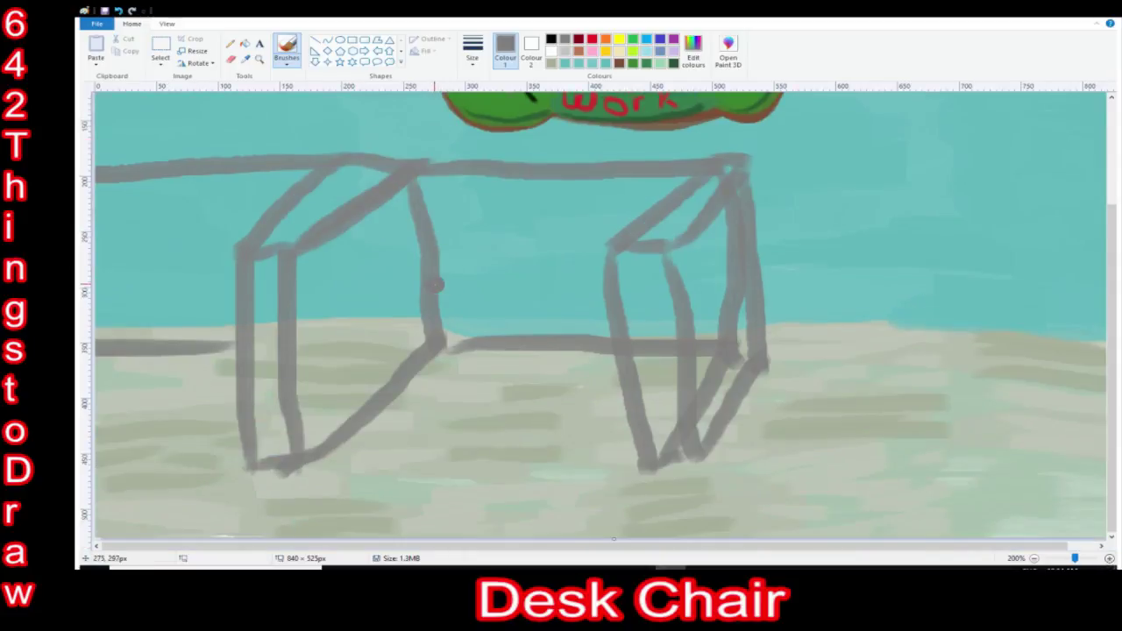
left_click_drag(424, 259, 296, 333)
left_click_drag(439, 262, 614, 254)
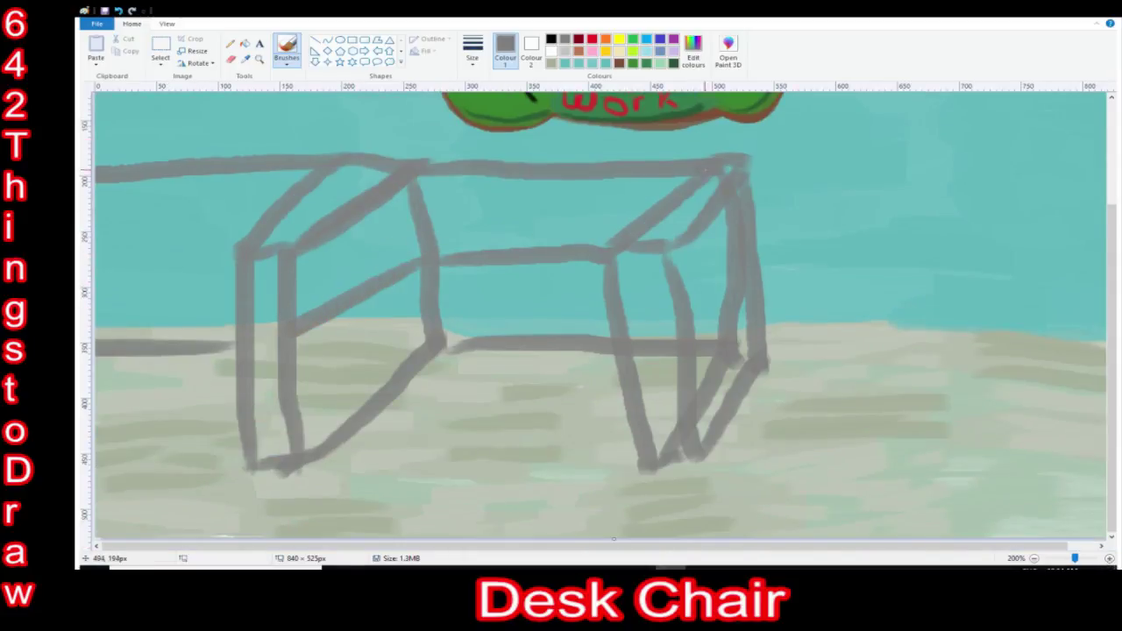
left_click_drag(692, 178, 432, 185)
key("ctrl+z")
Fill the upper half of the middle back partition with light grey brush strokes.
left_click(1108, 558)
mouse_move(583, 215)
left_mouse_down()
mouse_move(995, 219)
mouse_move(605, 239)
left_mouse_up()
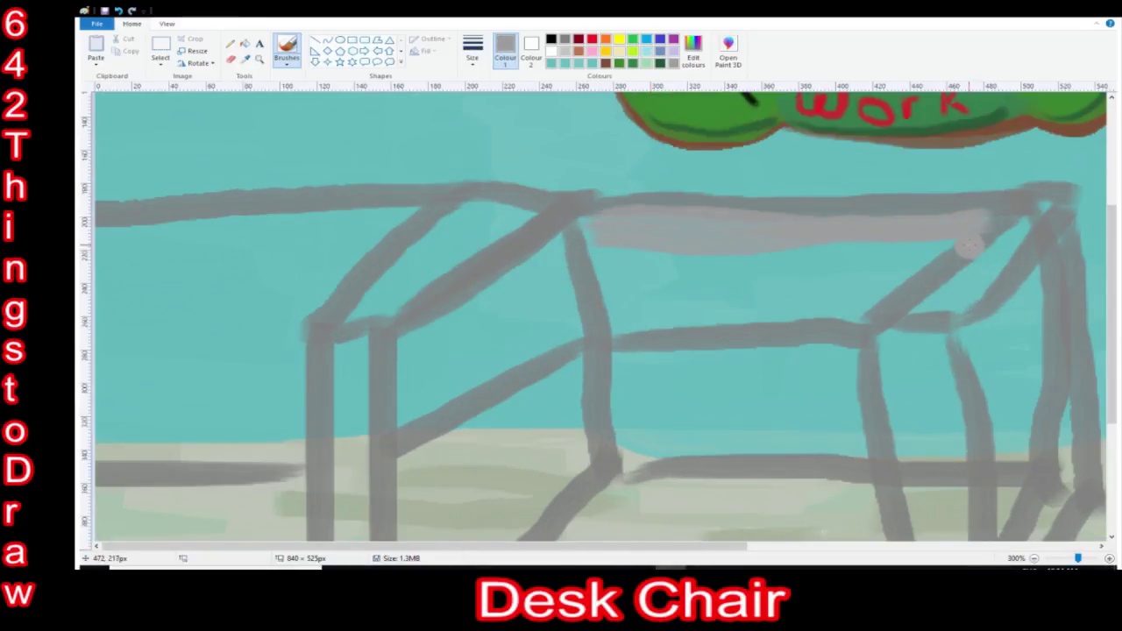
left_click_drag(964, 247, 606, 249)
left_click_drag(916, 261, 603, 263)
left_click_drag(899, 289, 624, 293)
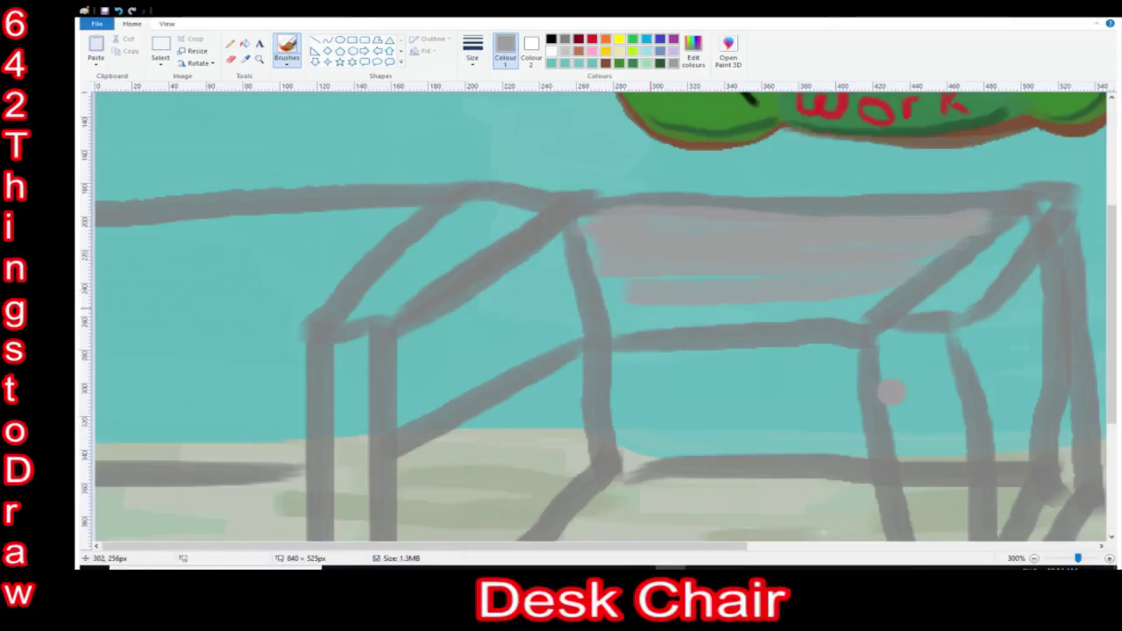
left_click_drag(607, 312, 764, 301)
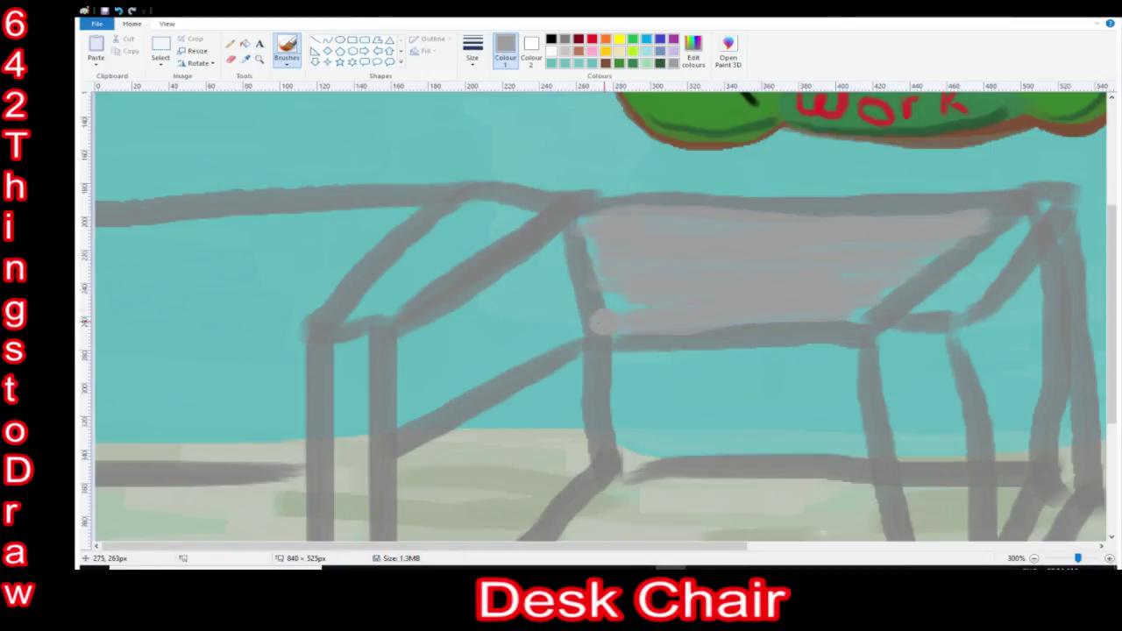
Fill the upper half of the slanted side partition next to the back partition with light grey.
left_click_drag(405, 335, 562, 238)
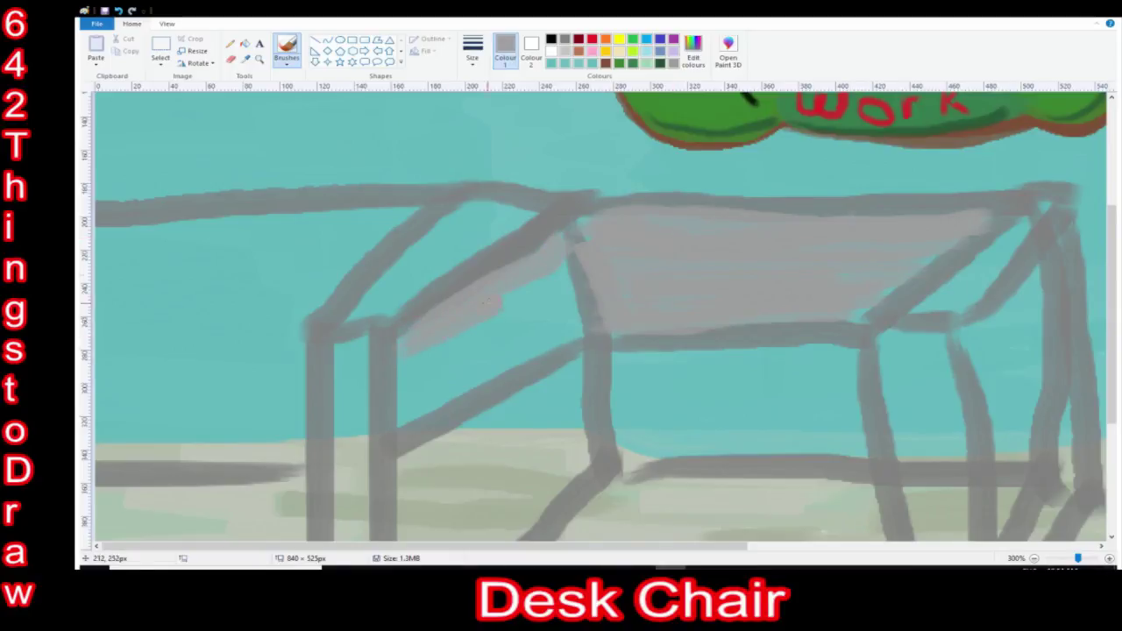
left_click_drag(405, 359, 550, 293)
left_click_drag(594, 331, 429, 411)
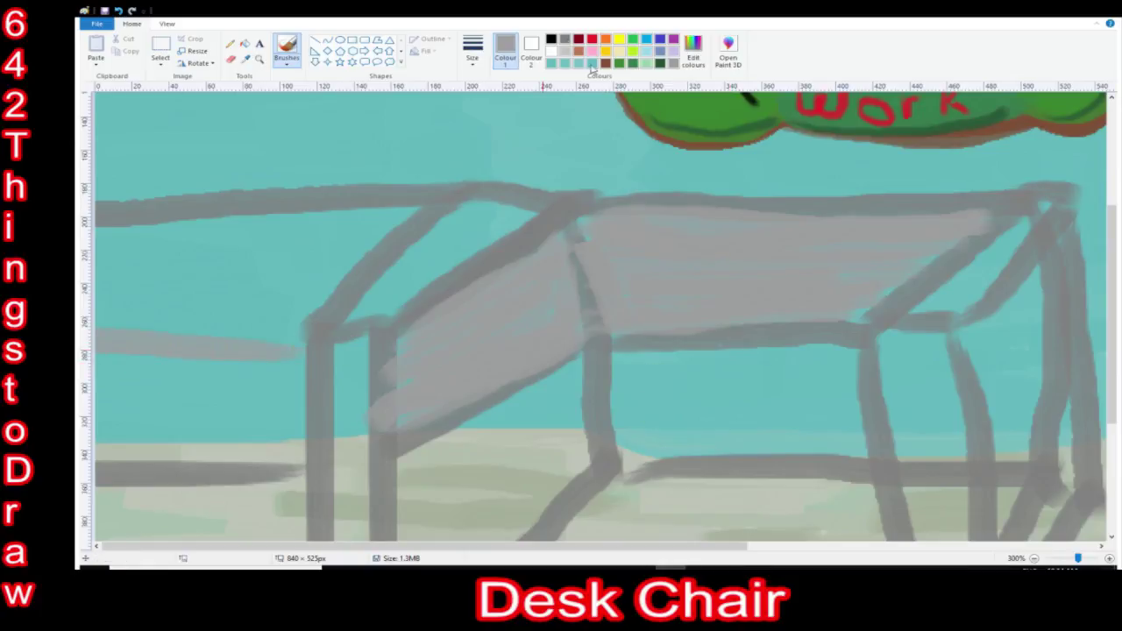
Draw a dark grey lower edge for the leftmost back partition's upper panel and fill that panel with light grey.
left_click(591, 64)
left_click_drag(303, 345, 96, 338)
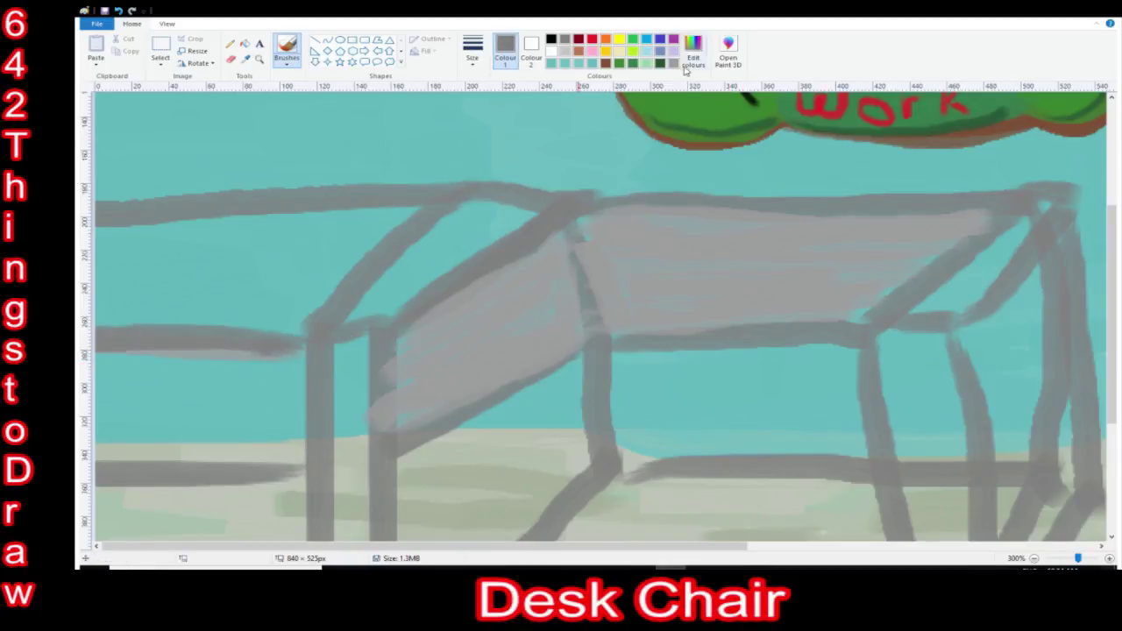
mouse_move(414, 209)
left_mouse_down()
mouse_move(228, 219)
mouse_move(223, 238)
left_mouse_up()
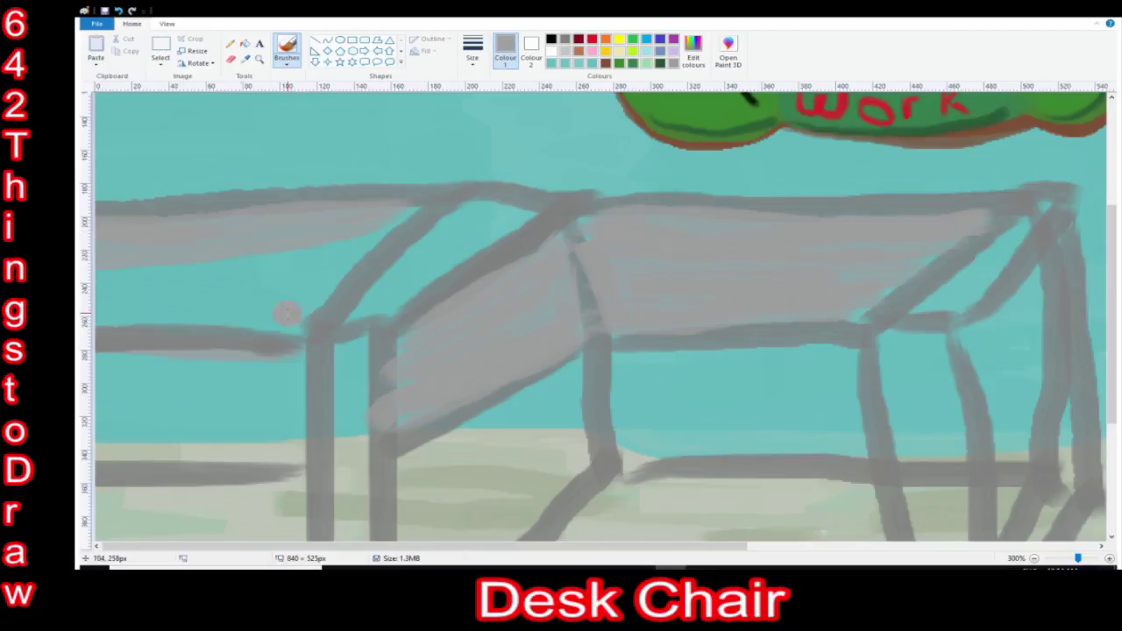
left_click_drag(391, 237, 284, 325)
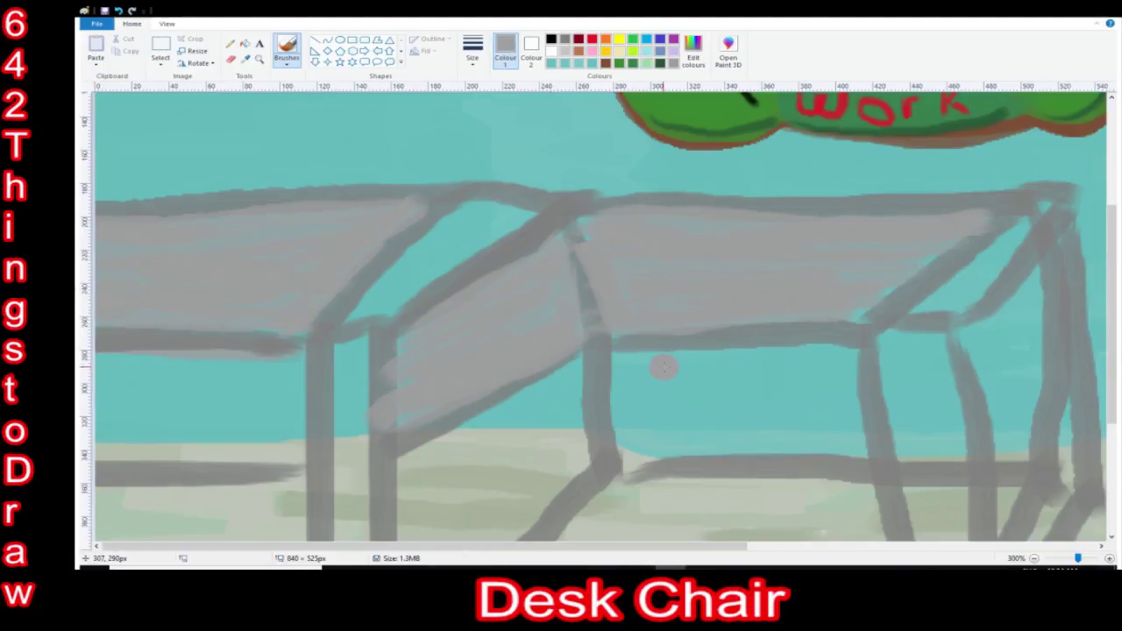
Fill the upper panel of the rightmost side partition with light grey and draw its dark grey lower edge.
left_click_drag(989, 422, 1088, 361)
mouse_move(1076, 237)
left_mouse_down()
mouse_move(942, 318)
mouse_move(991, 421)
mouse_move(973, 311)
mouse_move(1015, 300)
mouse_move(1022, 352)
left_mouse_up()
left_click(564, 39)
left_click_drag(719, 547, 855, 547)
left_click_drag(866, 391, 787, 435)
left_click_drag(787, 434, 893, 384)
Fill the front edge of the right side partition with dark grey vertical strokes.
scroll(834, 378, "down", 3)
mouse_move(662, 207)
left_mouse_down()
mouse_move(709, 462)
mouse_move(767, 498)
mouse_move(744, 315)
mouse_move(763, 498)
left_mouse_up()
left_click_drag(684, 242, 745, 505)
mouse_move(740, 472)
left_mouse_down()
mouse_move(715, 260)
mouse_move(732, 482)
left_mouse_up()
left_click_drag(679, 228, 756, 517)
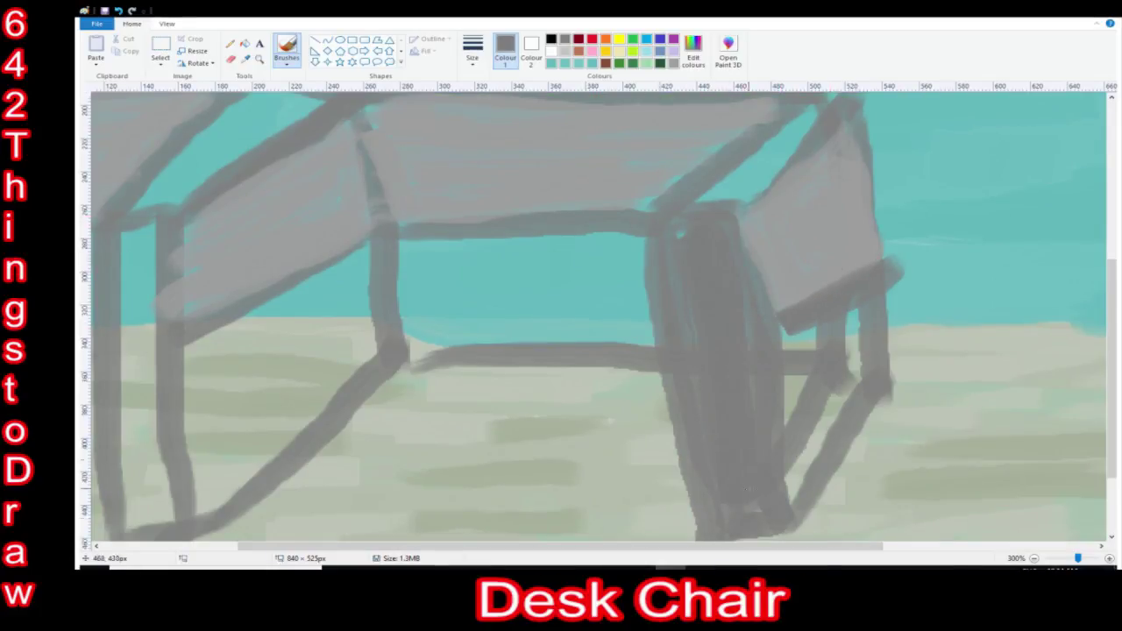
Fill the front edge of the left side partition with dark grey strokes down to its base.
left_click_drag(680, 546, 545, 546)
mouse_move(341, 245)
left_mouse_down()
mouse_move(339, 505)
mouse_move(391, 521)
left_mouse_up()
left_click_drag(358, 215, 354, 409)
left_click_drag(348, 245, 363, 516)
scroll(368, 263, "up", 4)
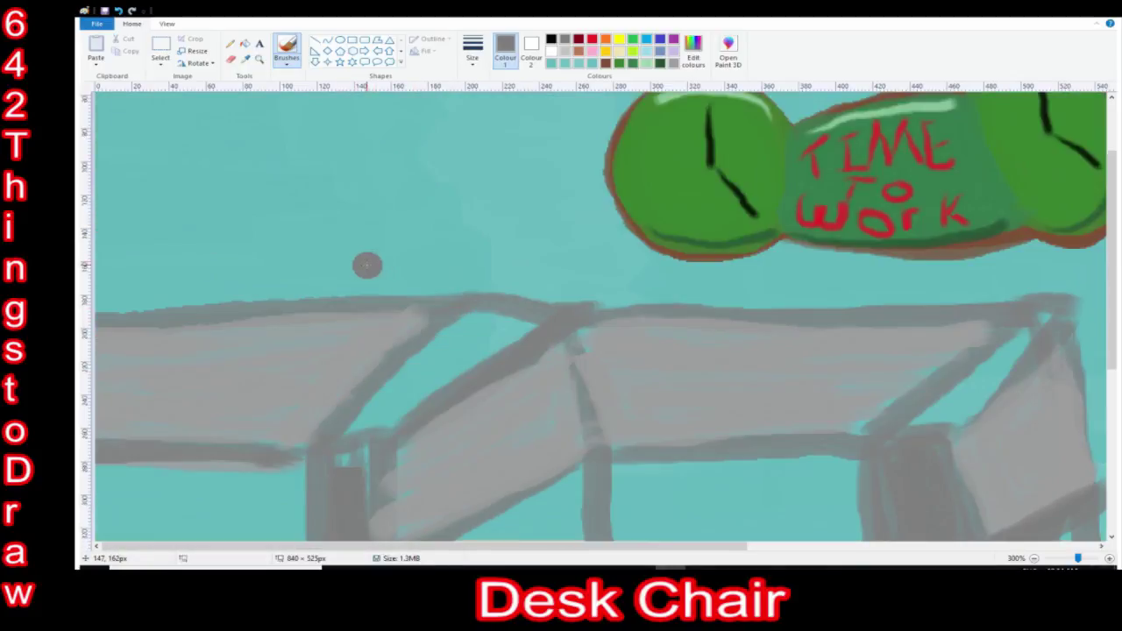
scroll(359, 320, "down", 2)
left_click_drag(390, 359, 386, 477)
scroll(385, 478, "down", 4)
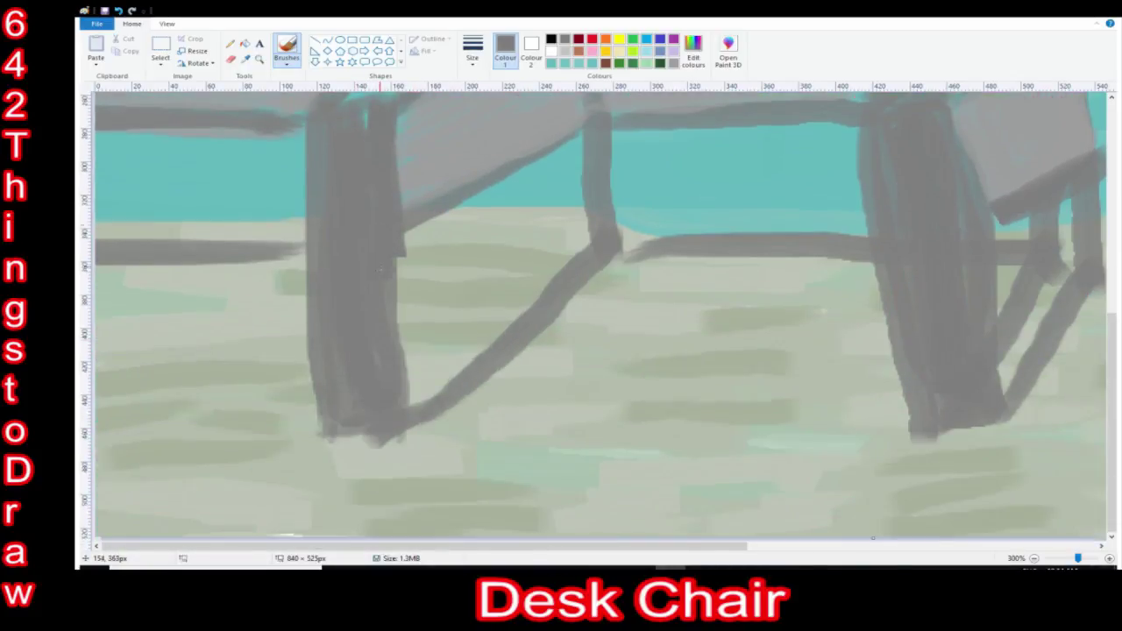
left_click_drag(385, 425, 324, 449)
Fill the slanted top edges of both side partitions with a darker grey.
scroll(278, 279, "up", 2)
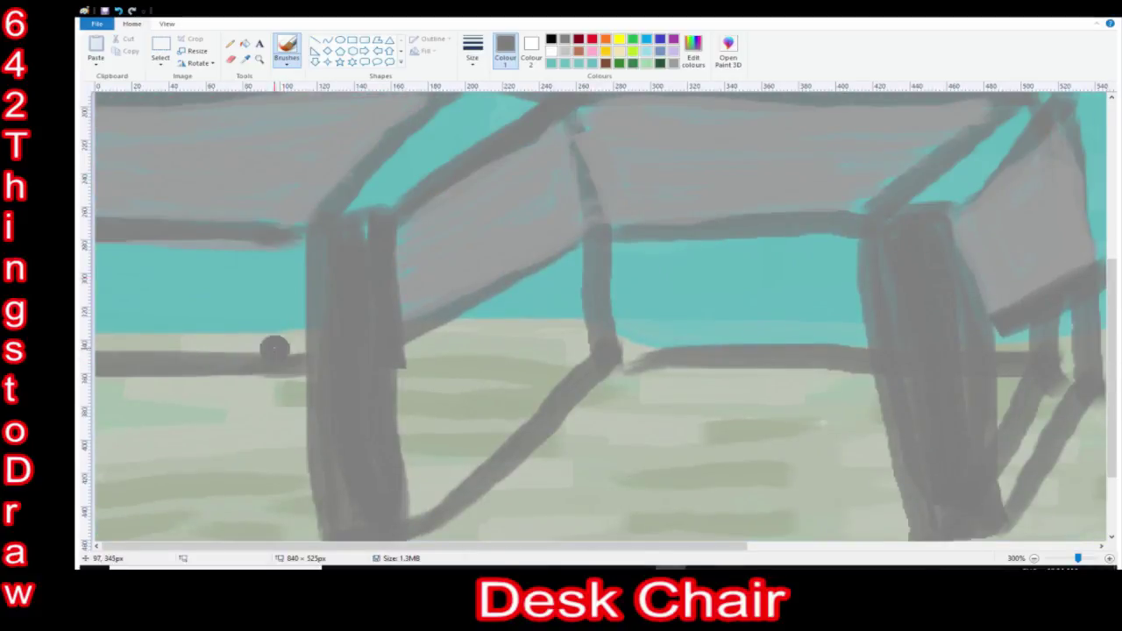
scroll(486, 231, "up", 4)
scroll(486, 231, "down", 2)
left_click(1034, 559)
left_click(1034, 558)
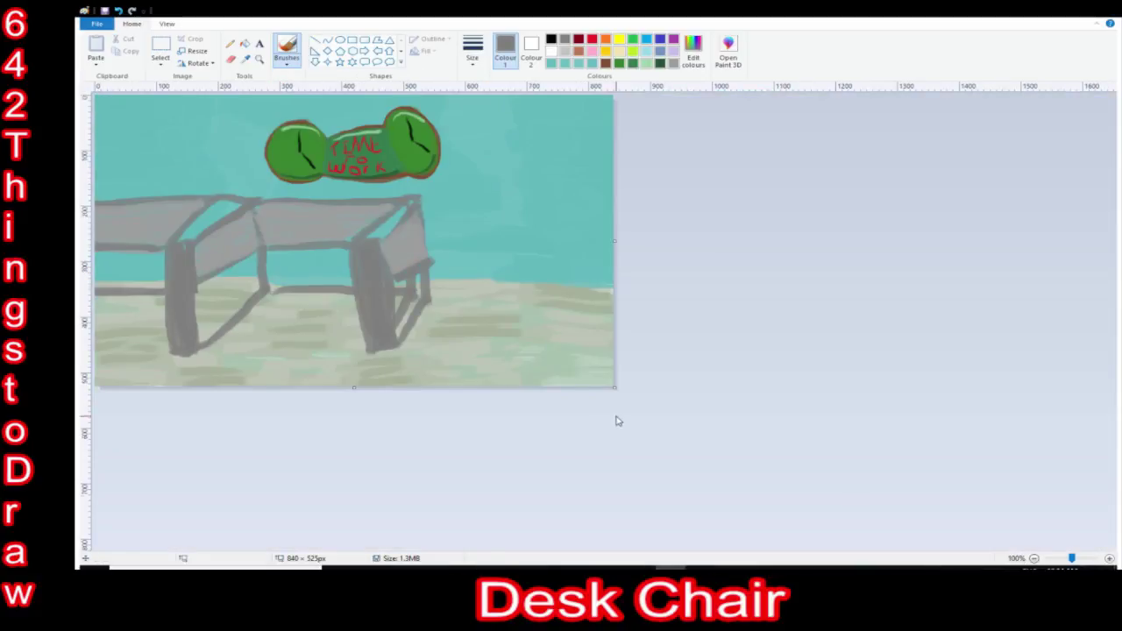
left_click(1110, 558)
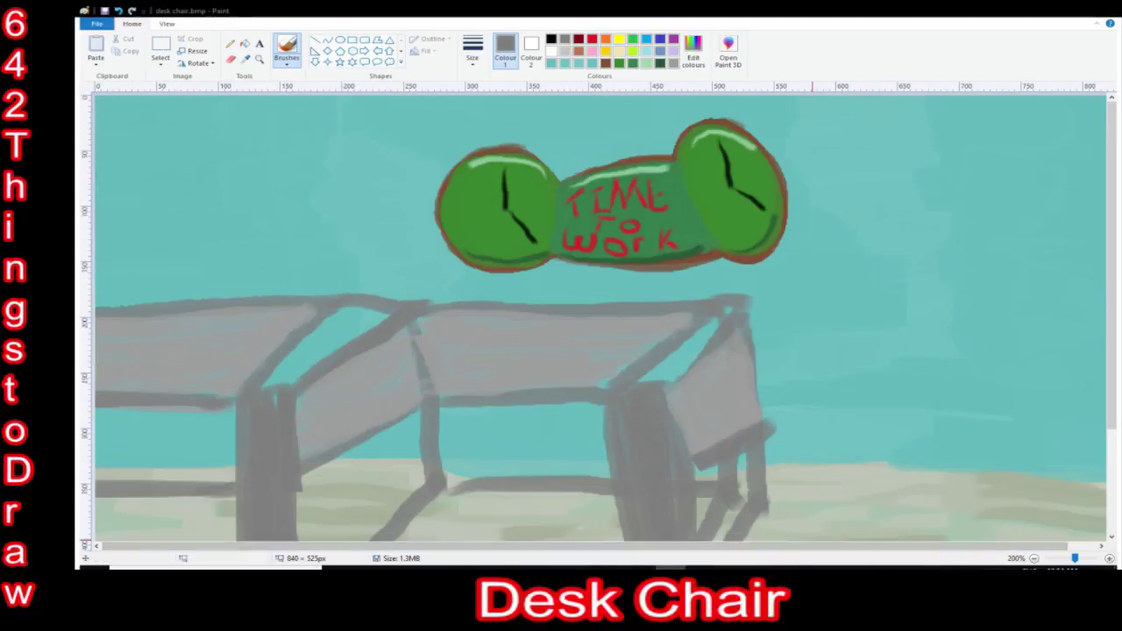
scroll(413, 397, "down", 3)
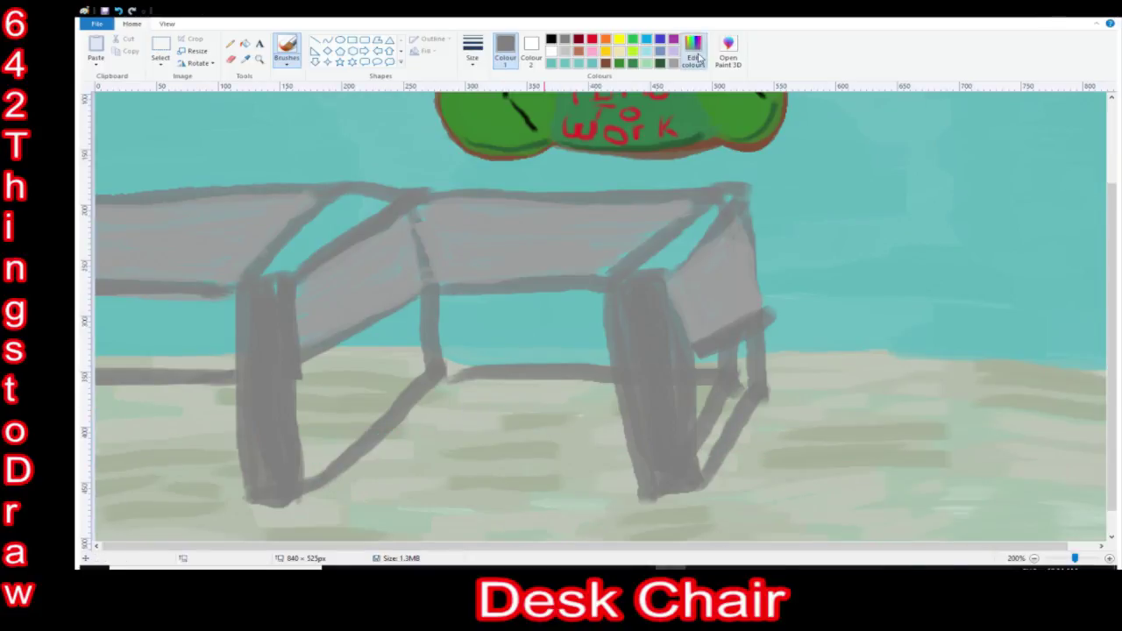
left_click(1110, 558)
mouse_move(524, 331)
left_mouse_down()
mouse_move(645, 279)
mouse_move(454, 428)
mouse_move(589, 361)
mouse_move(606, 325)
mouse_move(453, 443)
mouse_move(655, 266)
mouse_move(433, 435)
mouse_move(421, 458)
mouse_move(641, 317)
mouse_move(689, 304)
left_mouse_up()
left_click_drag(544, 546, 829, 547)
left_click_drag(550, 444, 739, 283)
mouse_move(614, 441)
left_mouse_down()
mouse_move(787, 291)
mouse_move(552, 465)
mouse_move(508, 456)
mouse_move(684, 421)
left_mouse_up()
Outline the desk top in yellow between the two side partitions, with a slanted left edge and a thick front edge.
scroll(864, 377, "down", 5)
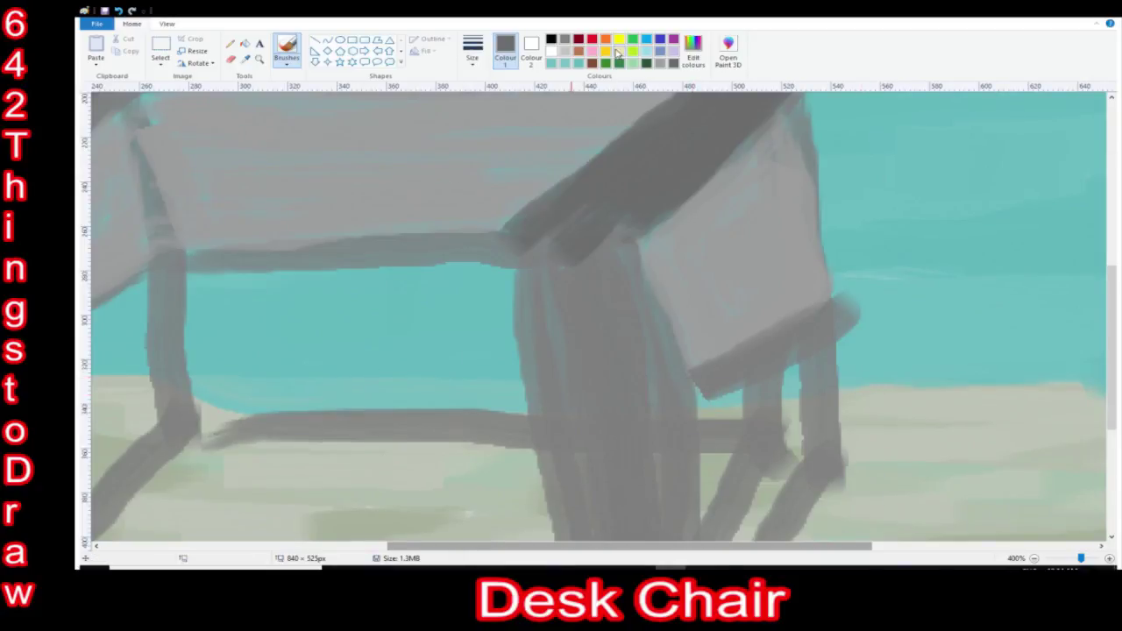
scroll(325, 391, "left", 5)
left_click_drag(411, 377, 981, 374)
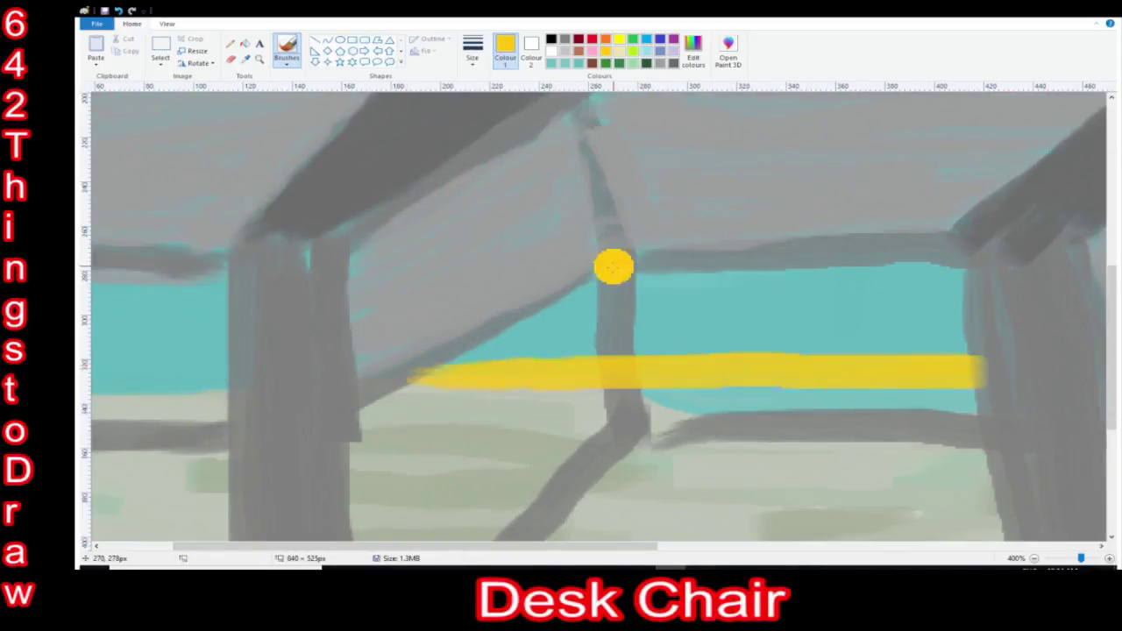
mouse_move(585, 268)
left_mouse_down()
mouse_move(977, 262)
mouse_move(596, 279)
mouse_move(424, 371)
left_mouse_up()
left_click_drag(518, 344, 960, 340)
left_click_drag(962, 288, 949, 342)
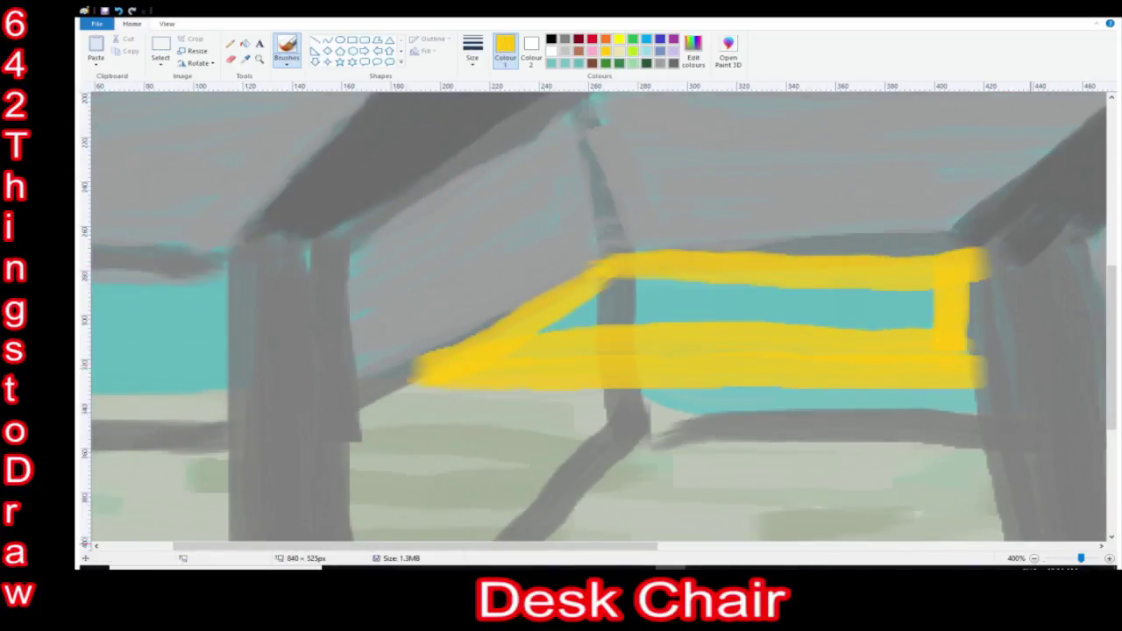
Fill the outlined desk top with solid yellow and paint the desk section beyond the left partition the same yellow.
left_click(1033, 558)
left_click(1034, 558)
left_click(1034, 559)
left_click(1109, 558)
left_click(1108, 559)
scroll(706, 241, "down", 3)
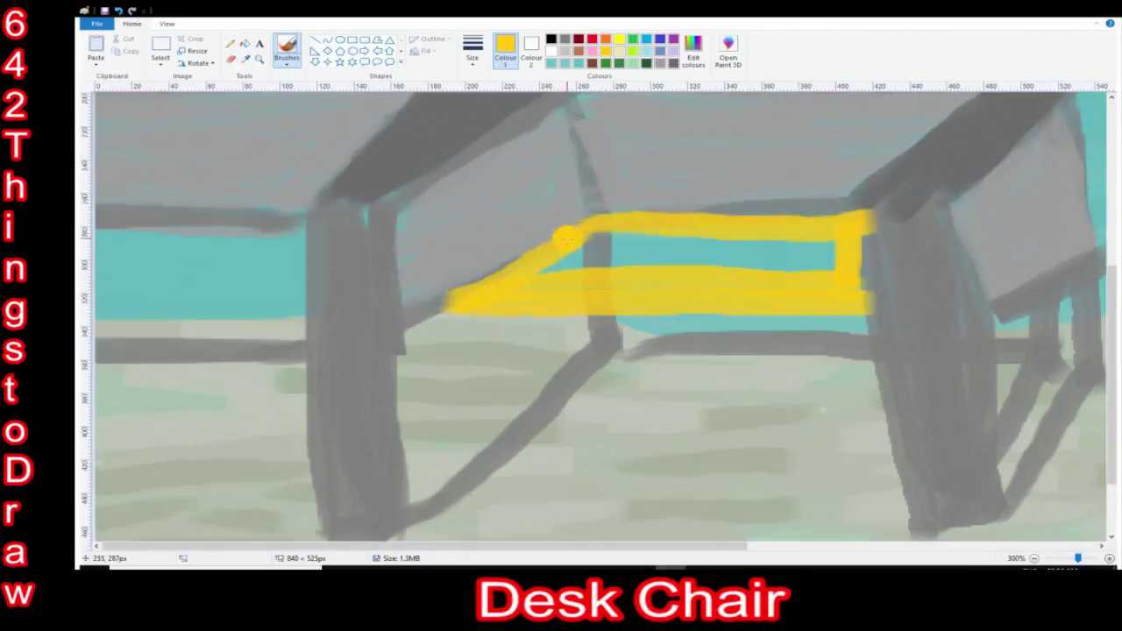
mouse_move(589, 235)
left_mouse_down()
mouse_move(613, 252)
mouse_move(854, 267)
left_mouse_up()
left_click_drag(616, 223, 556, 278)
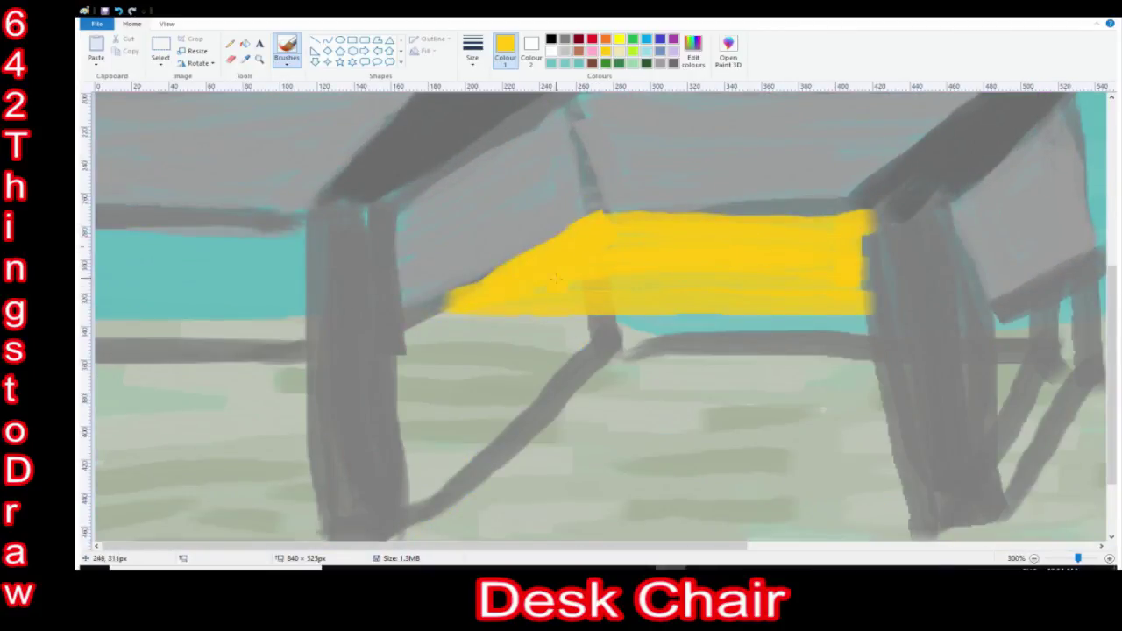
left_click_drag(301, 301, 96, 293)
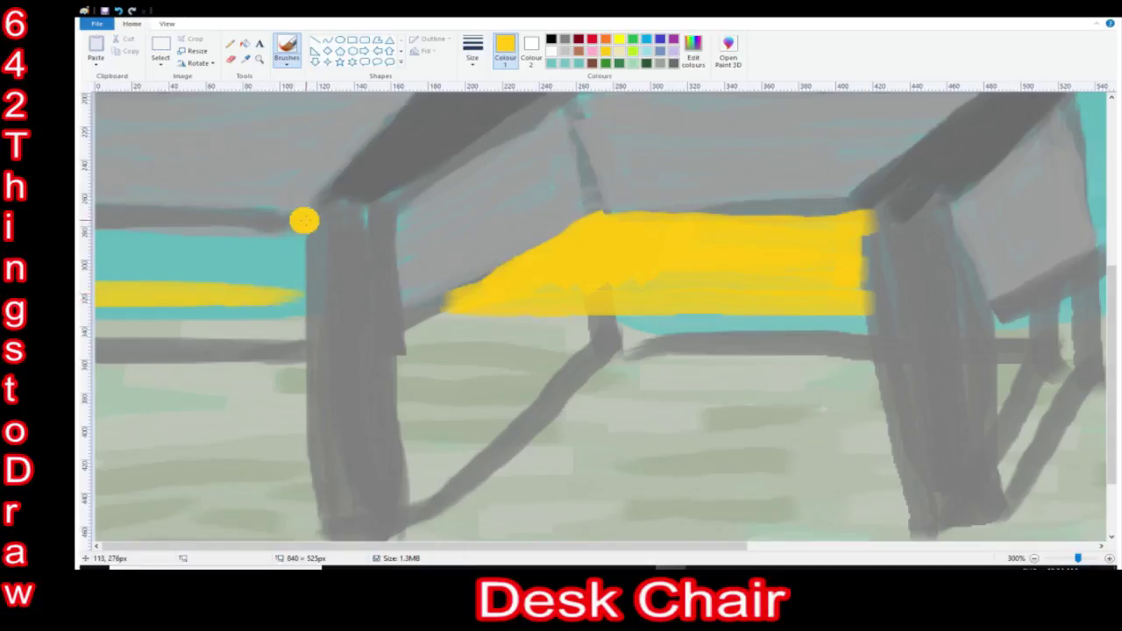
mouse_move(303, 220)
left_mouse_down()
mouse_move(301, 253)
mouse_move(296, 234)
mouse_move(199, 229)
left_mouse_up()
Paint a dark grey front edge along the underside of both yellow desk sections.
left_click(673, 63)
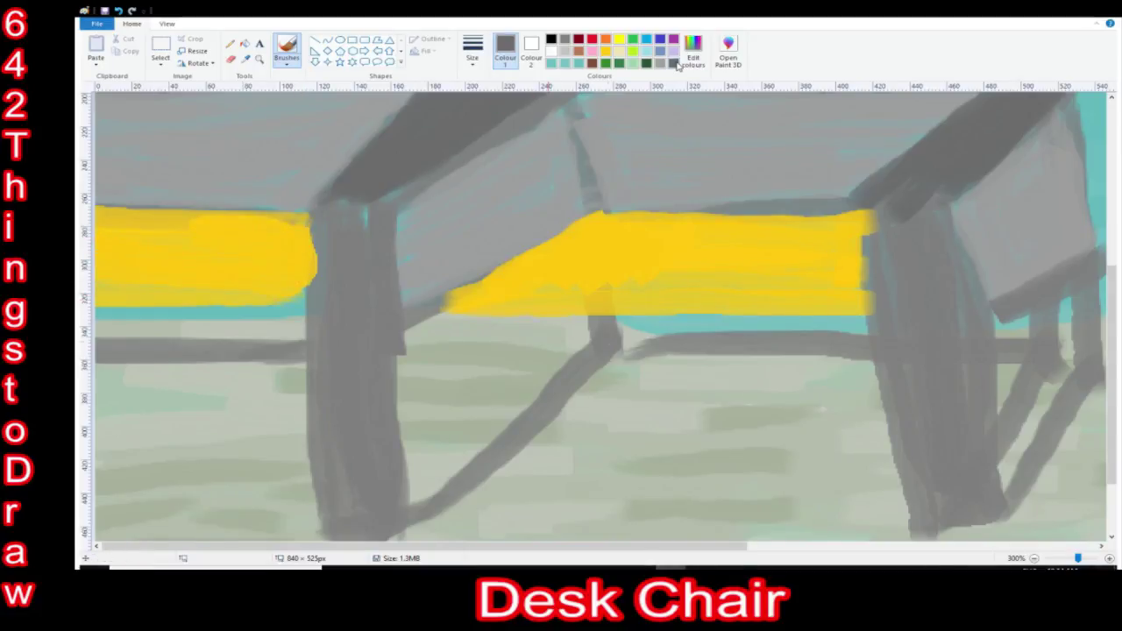
mouse_move(594, 322)
left_mouse_down()
mouse_move(684, 312)
mouse_move(412, 314)
mouse_move(911, 311)
left_mouse_up()
left_click_drag(308, 286, 311, 296)
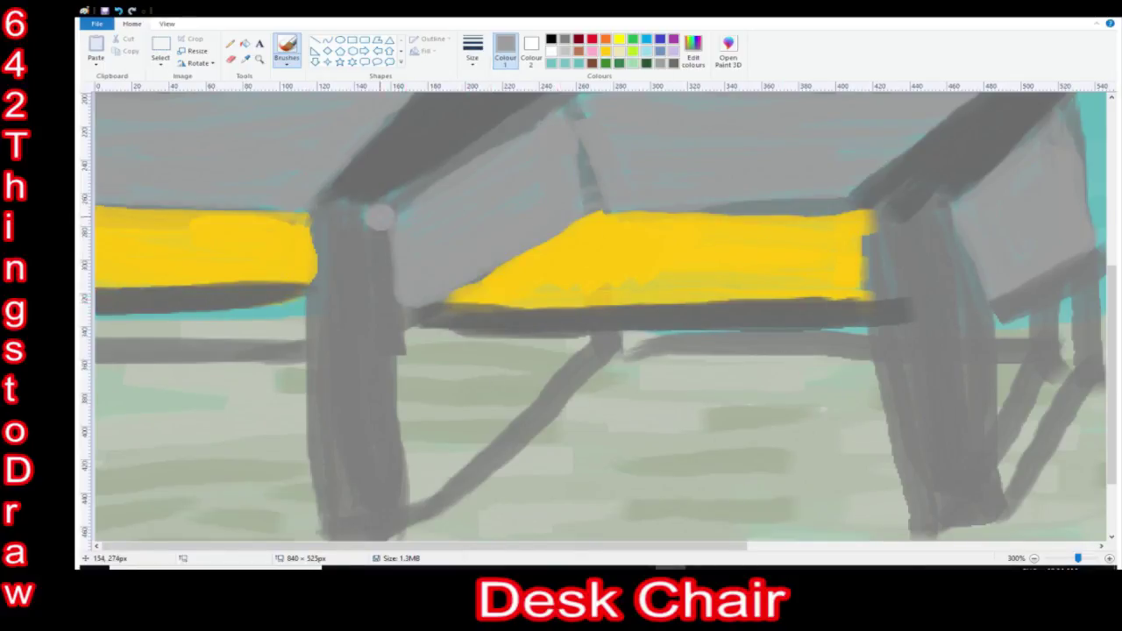
Cover the teal gaps in the left side partition's upper panel and the left back panel with light grey.
left_click_drag(379, 218, 413, 196)
scroll(575, 175, "up", 5)
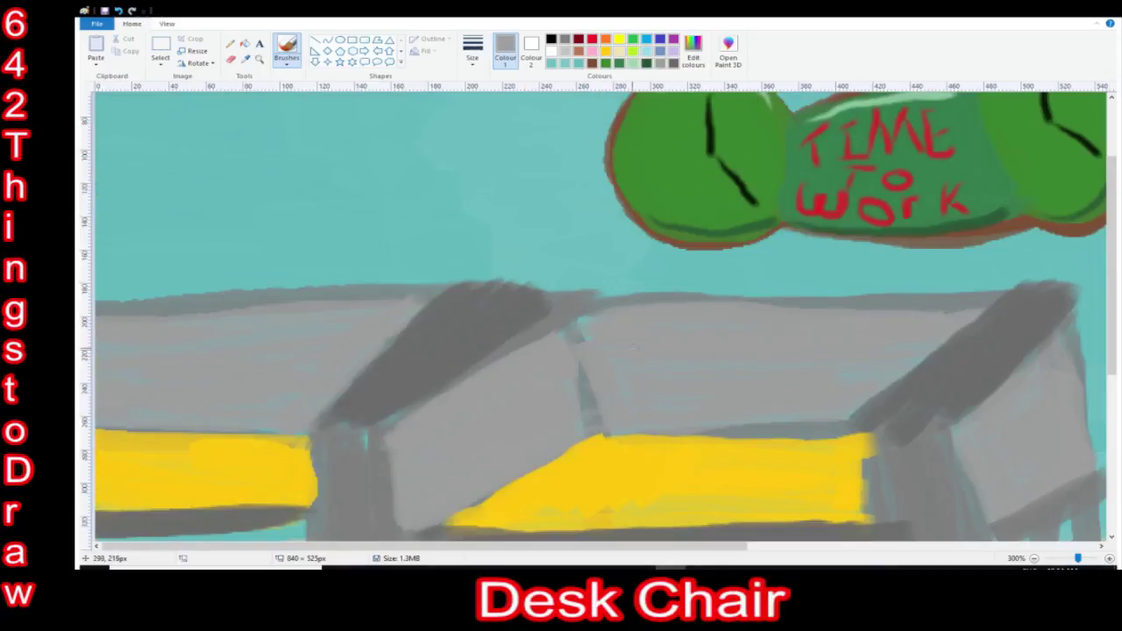
scroll(956, 337, "down", 3)
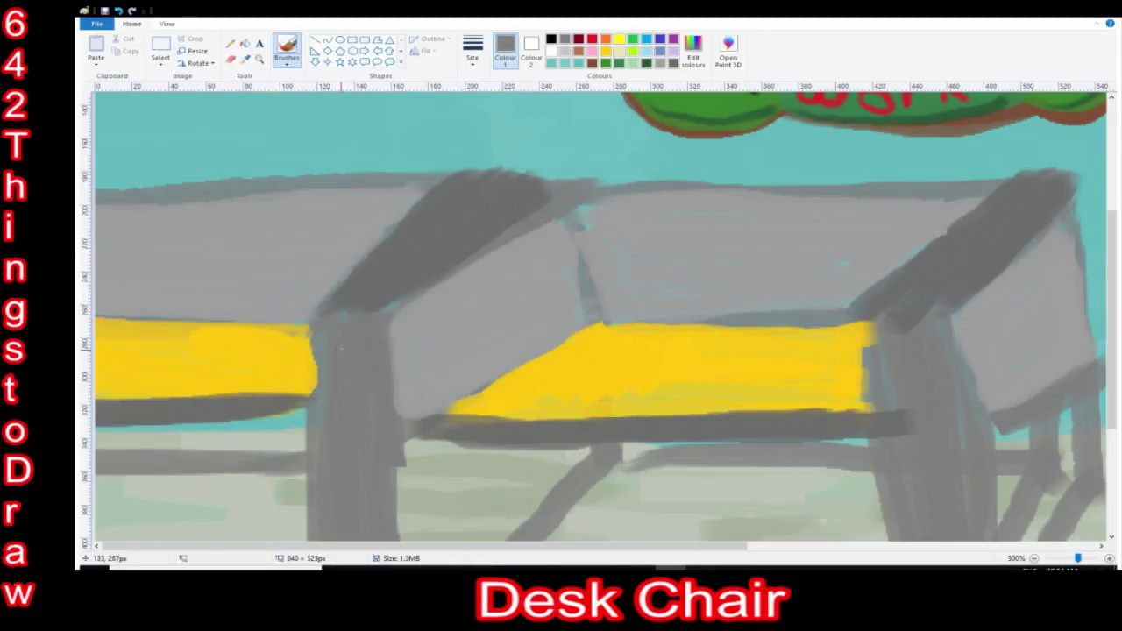
Repaint the front edge of the left side partition in solid medium grey down to its base.
scroll(311, 369, "down", 3)
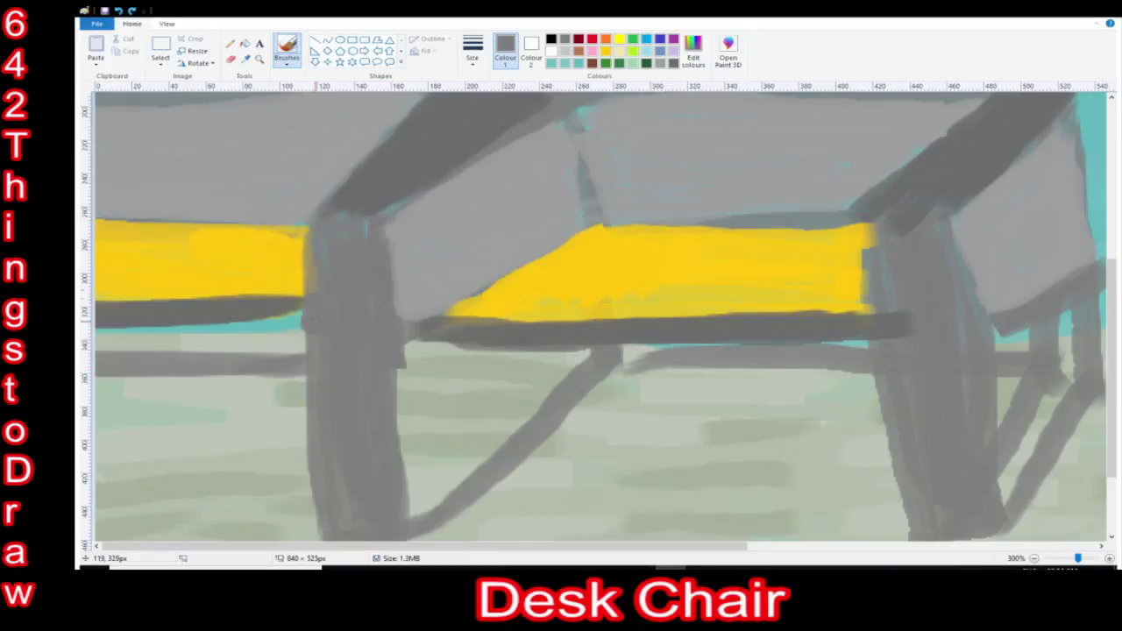
scroll(368, 350, "down", 3)
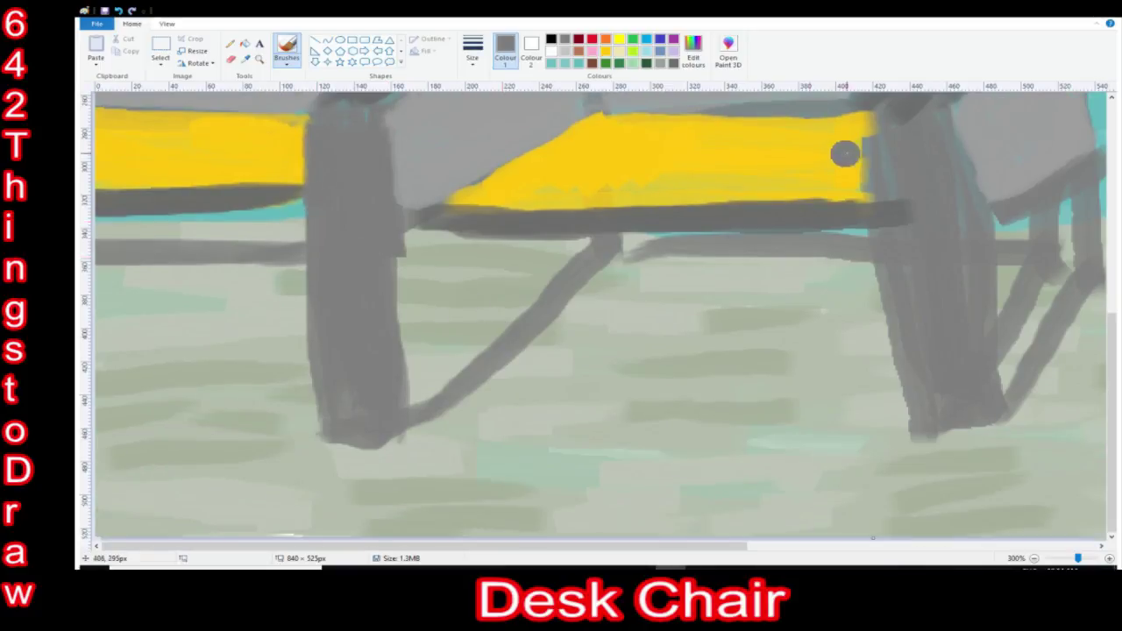
scroll(845, 155, "up", 3)
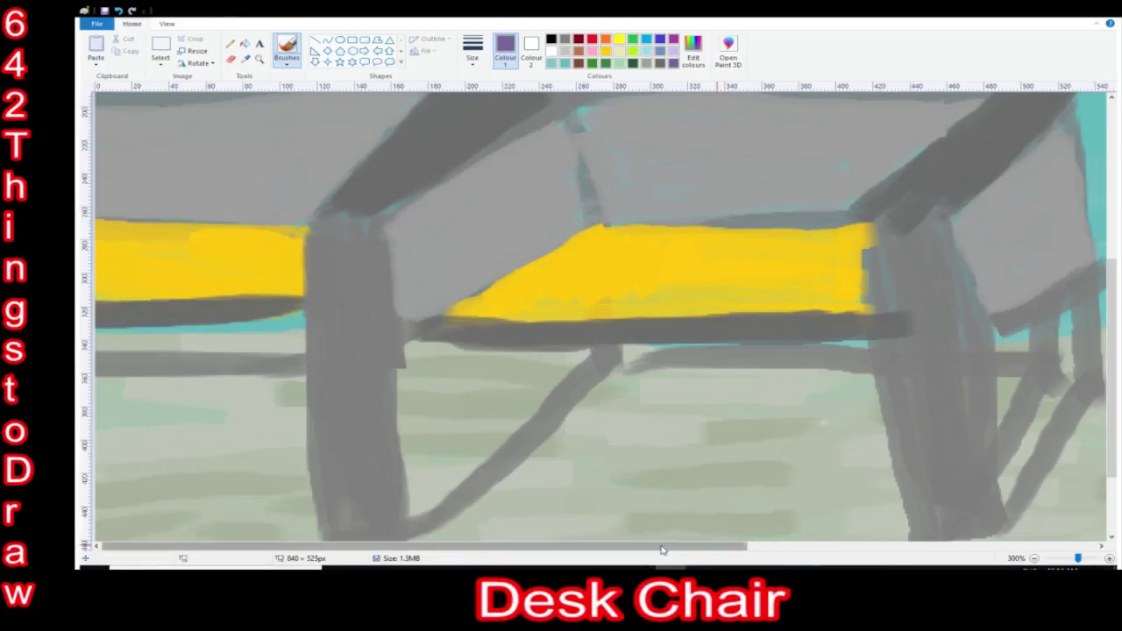
Fill the right side partition's lower panel and the back strip beneath the main desk with purple.
scroll(979, 351, "right", 3)
left_click_drag(824, 295, 746, 438)
mouse_move(735, 351)
left_mouse_down()
mouse_move(824, 391)
mouse_move(772, 341)
mouse_move(789, 368)
mouse_move(809, 371)
mouse_move(727, 350)
mouse_move(820, 383)
left_mouse_up()
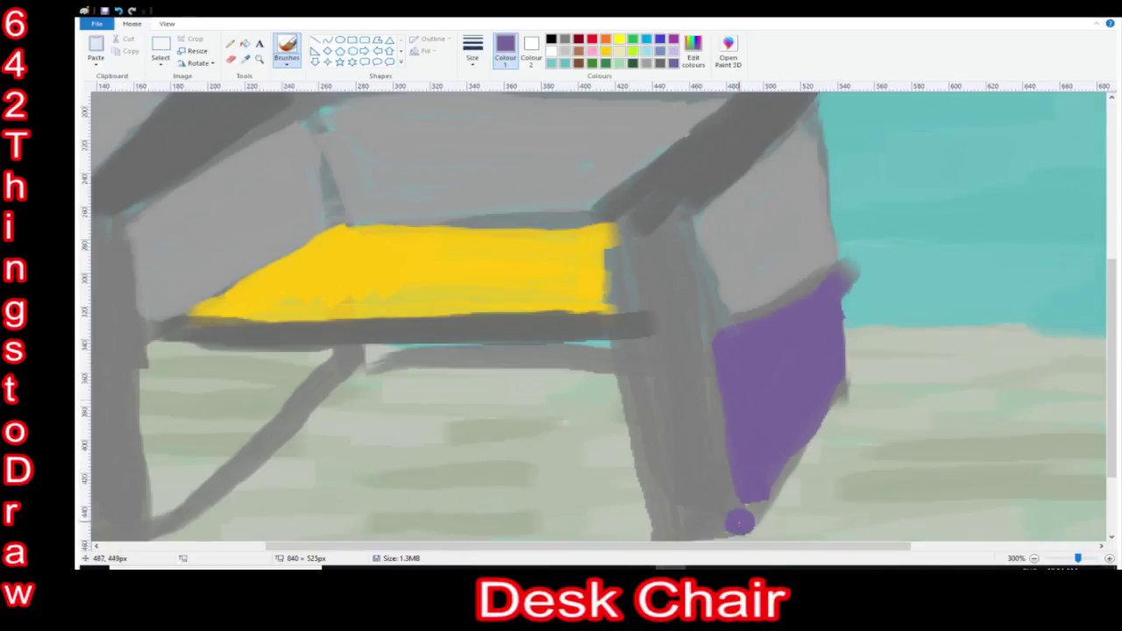
mouse_move(770, 546)
left_mouse_down()
mouse_move(792, 547)
mouse_move(711, 547)
left_mouse_up()
left_click_drag(462, 350, 689, 343)
left_click_drag(689, 344, 457, 351)
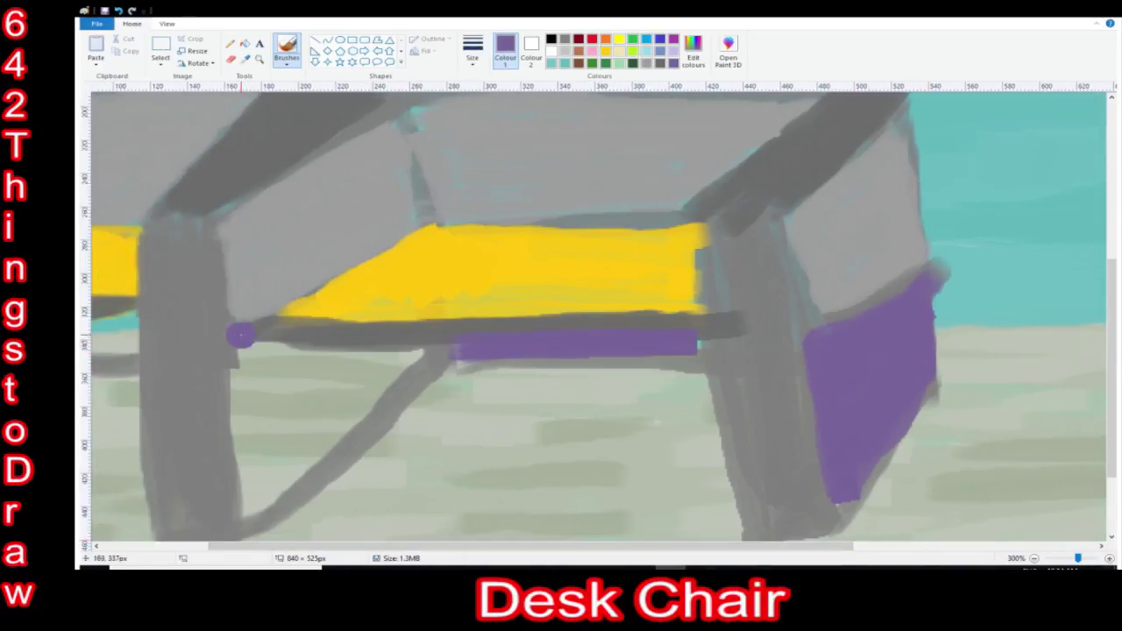
Fill the left side partition's lower panel and the strip beneath the far-left desk section with purple.
mouse_move(241, 335)
left_mouse_down()
mouse_move(342, 430)
mouse_move(245, 421)
mouse_move(241, 368)
mouse_move(248, 423)
mouse_move(350, 385)
mouse_move(281, 420)
mouse_move(263, 368)
mouse_move(405, 353)
left_mouse_up()
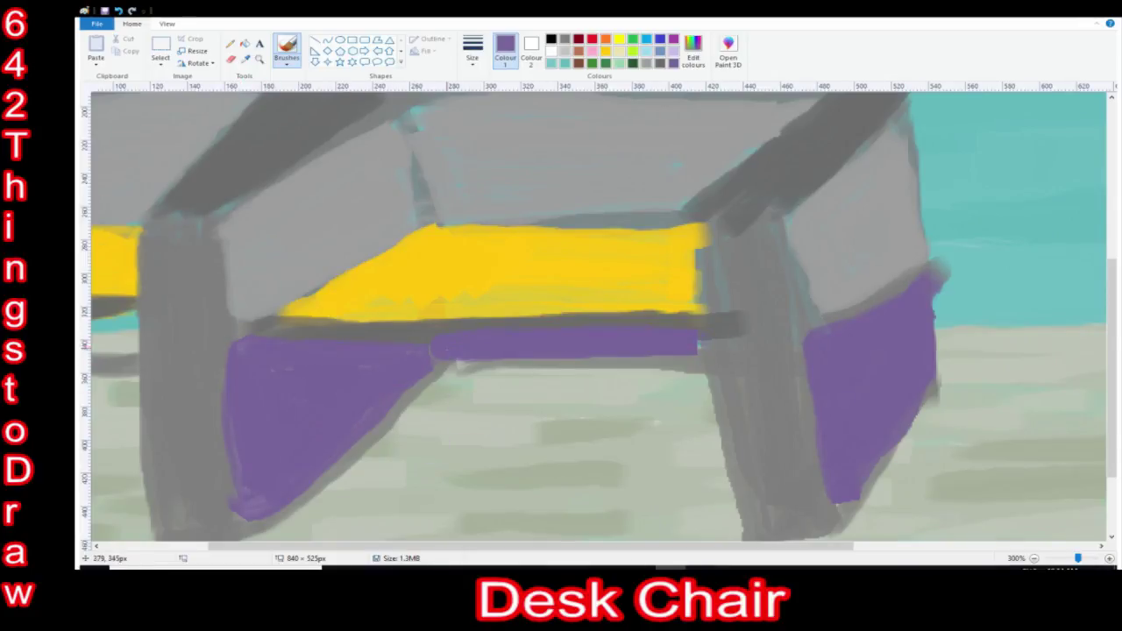
left_click_drag(716, 547, 604, 552)
mouse_move(288, 330)
left_mouse_down()
mouse_move(97, 350)
mouse_move(298, 307)
left_mouse_up()
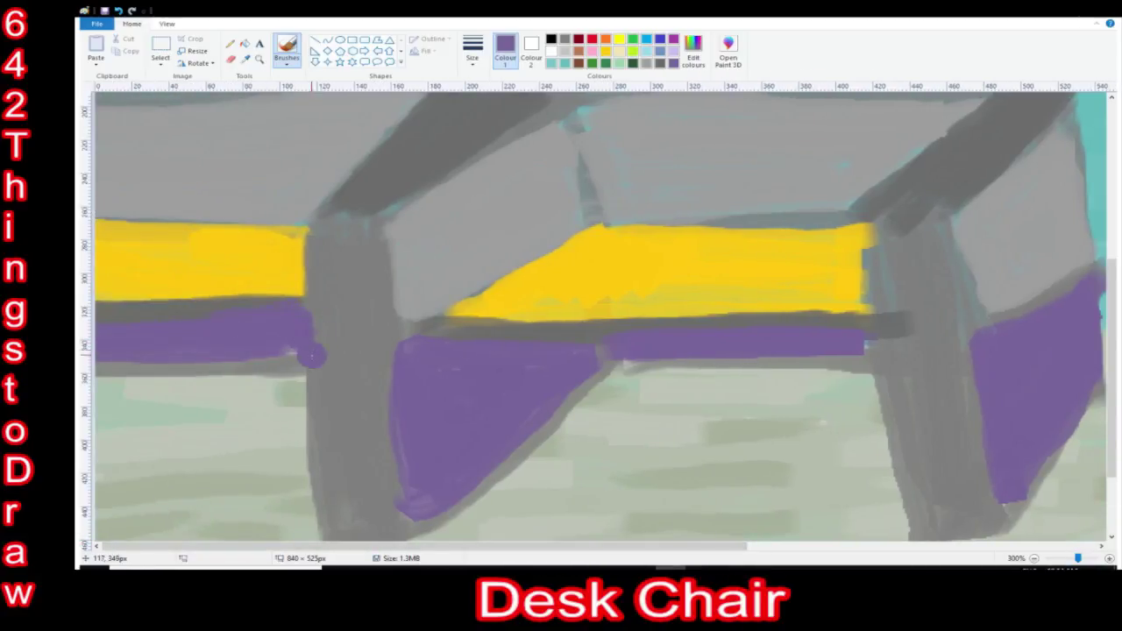
Repaint the left side partition's slanted top edge in darker grey with cleaner borders, undoing the last stroke.
scroll(833, 324, "up", 5)
left_click(662, 65)
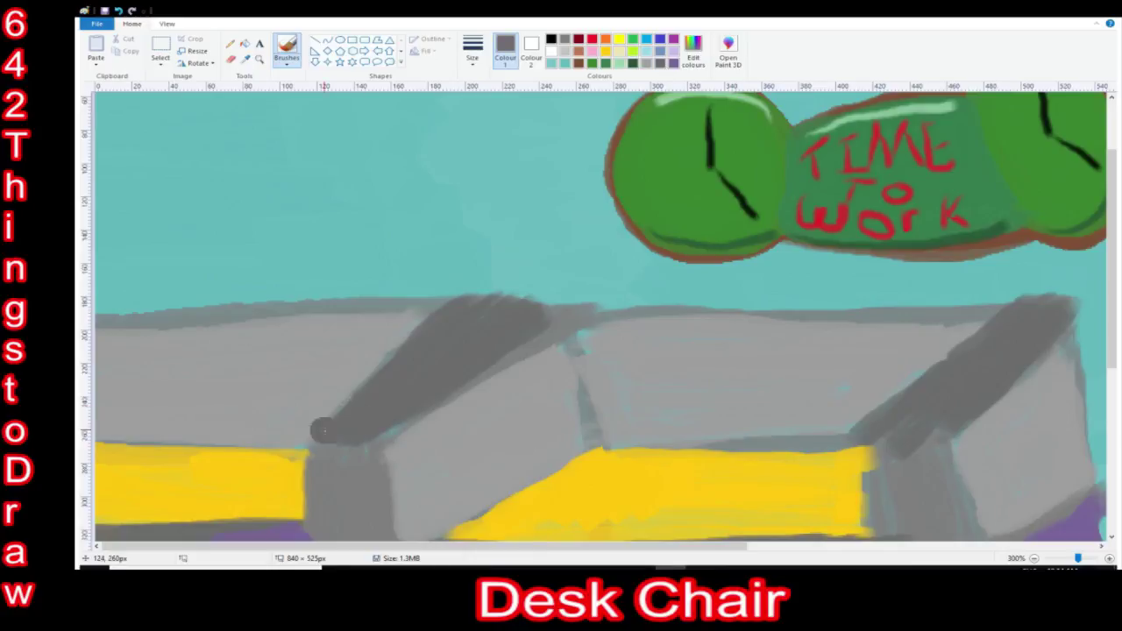
left_click_drag(548, 314, 473, 300)
left_click_drag(326, 438, 466, 299)
left_click_drag(379, 447, 530, 351)
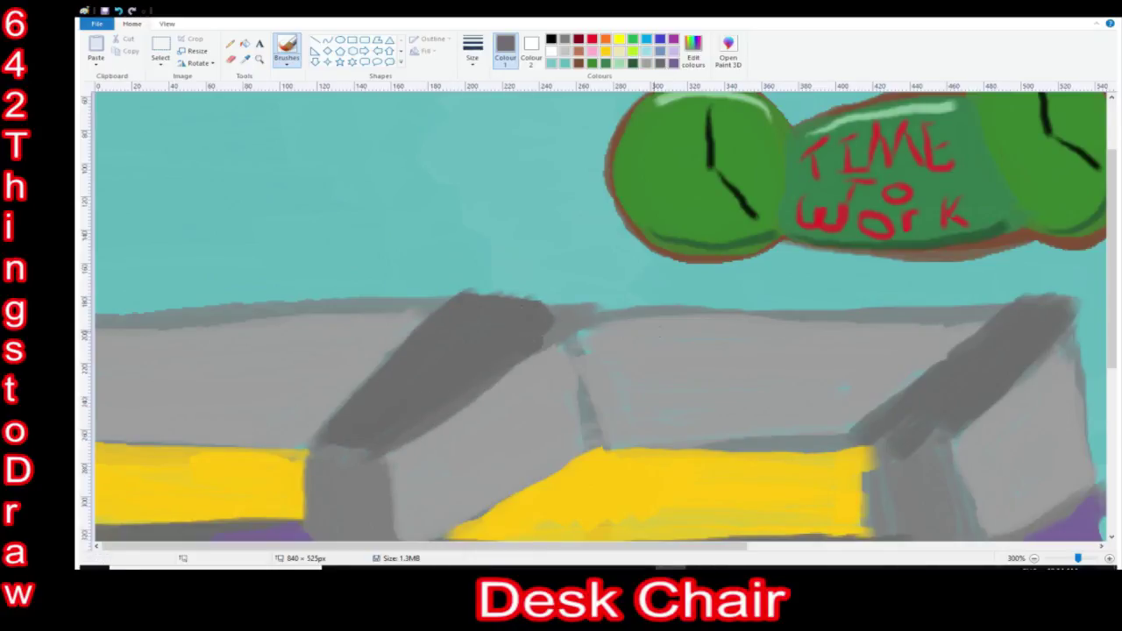
key("ctrl+z")
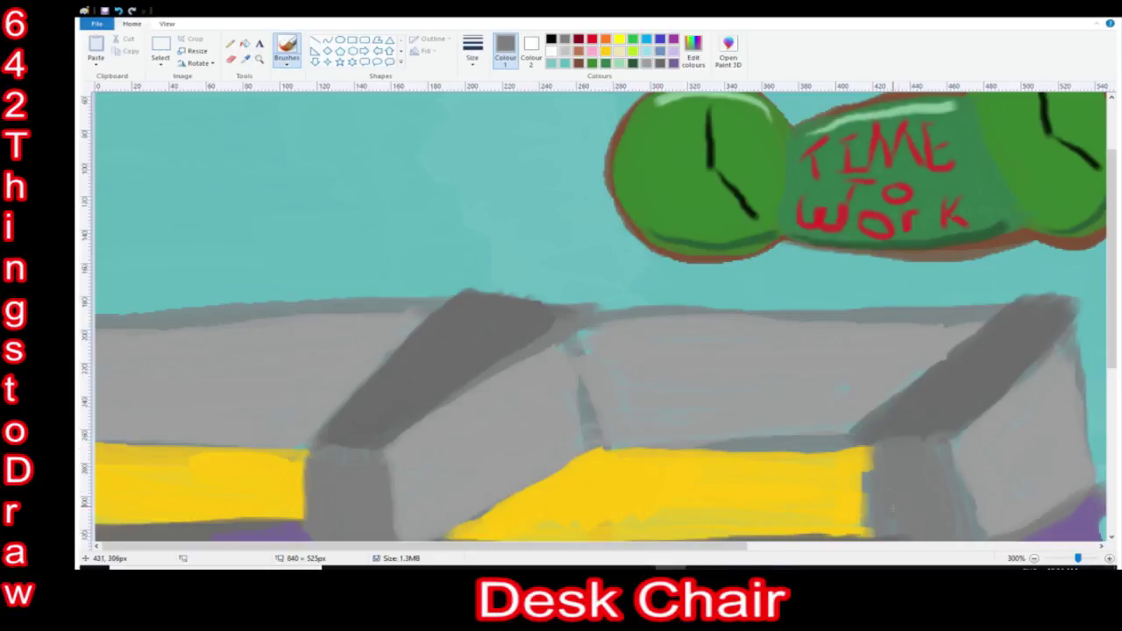
Cover the teal gaps in the right side partition's upper panel and the back panel above the desk with light grey.
scroll(892, 506, "down", 3)
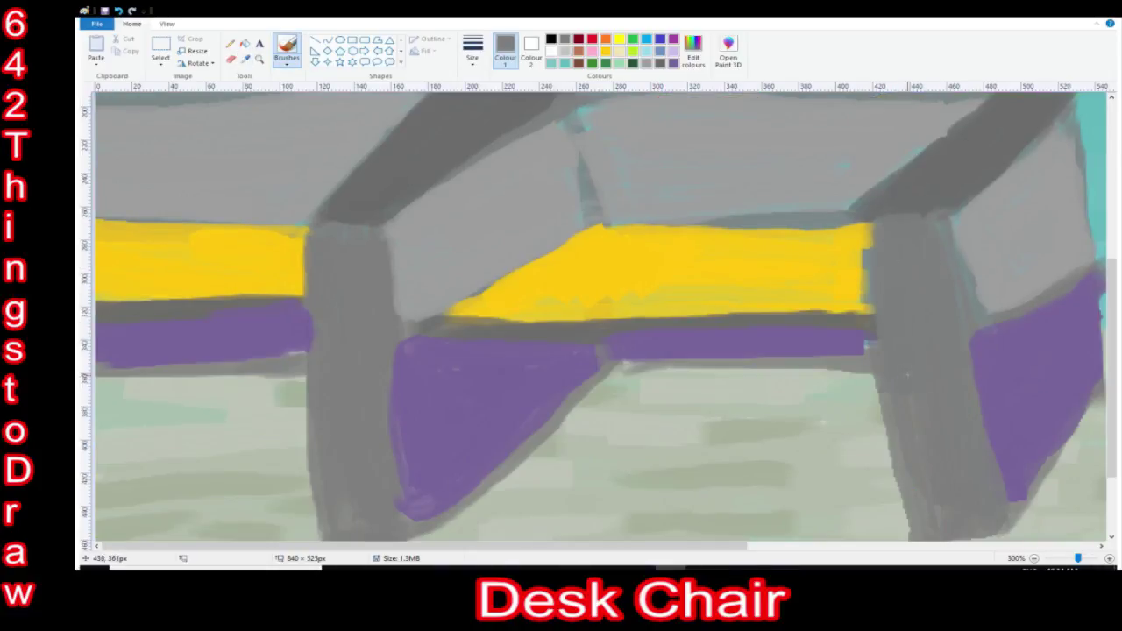
left_click(647, 64)
mouse_move(949, 219)
left_mouse_down()
mouse_move(991, 315)
mouse_move(1059, 142)
left_mouse_up()
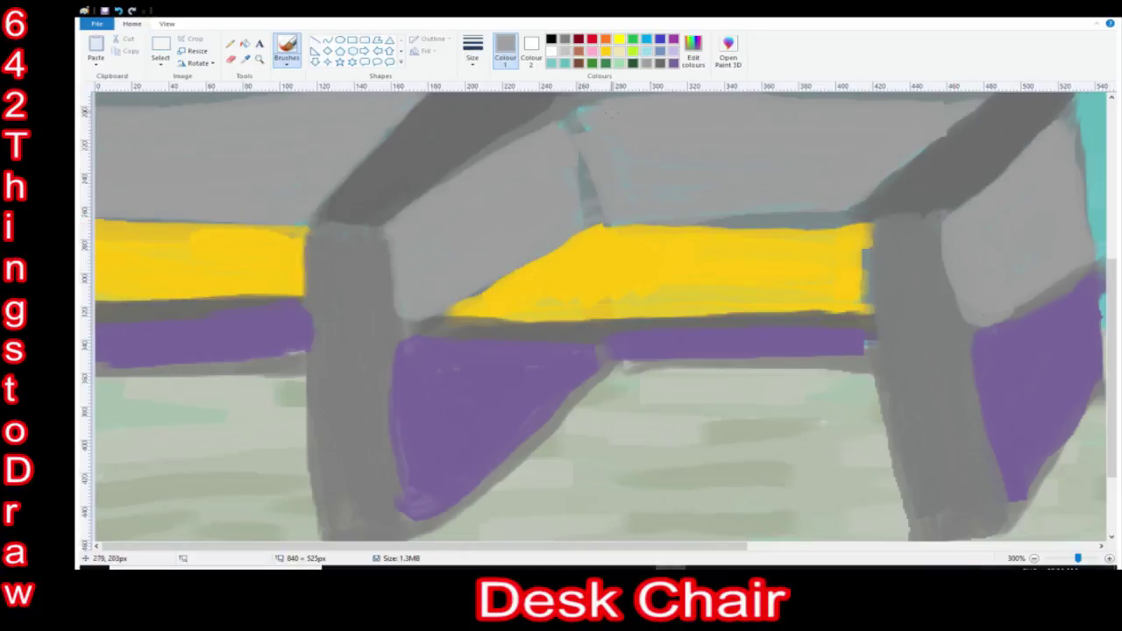
scroll(576, 212, "up", 2)
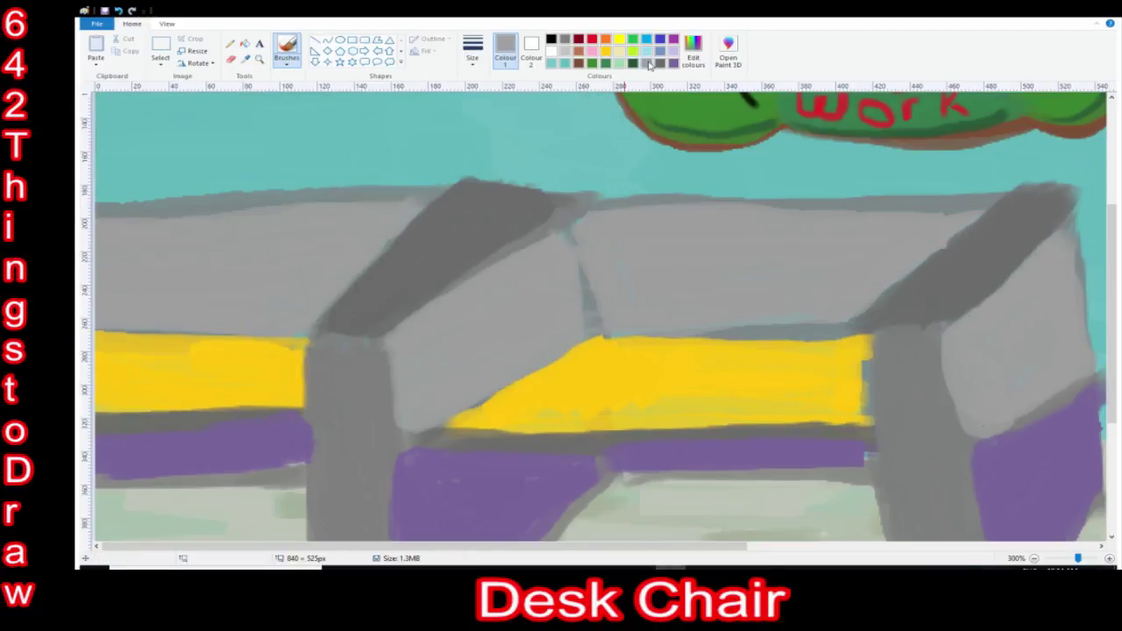
Paint a medium grey corner post between the left side panel and the back panel, reaching down to the desk.
left_click_drag(565, 224, 601, 322)
left_click_drag(550, 171, 595, 334)
key("ctrl+z")
left_click_drag(576, 226, 596, 339)
left_click(1034, 558)
left_click(1034, 559)
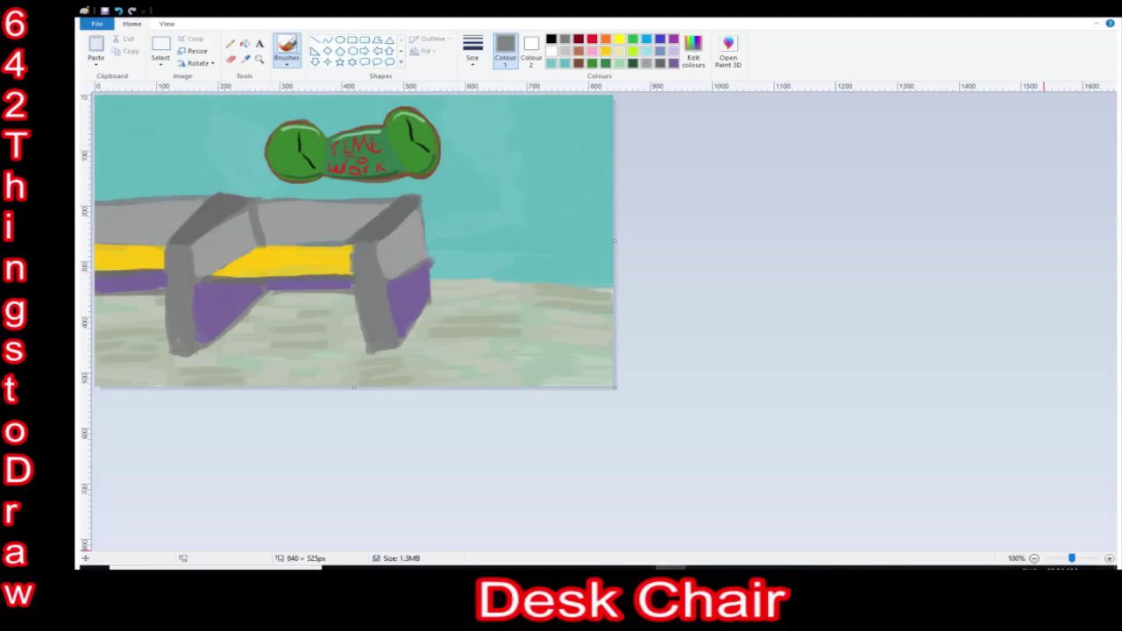
Draw the black four-sided outline of a computer monitor standing at the back of the main yellow desk.
left_click(1109, 558)
left_click(1109, 559)
left_click(551, 39)
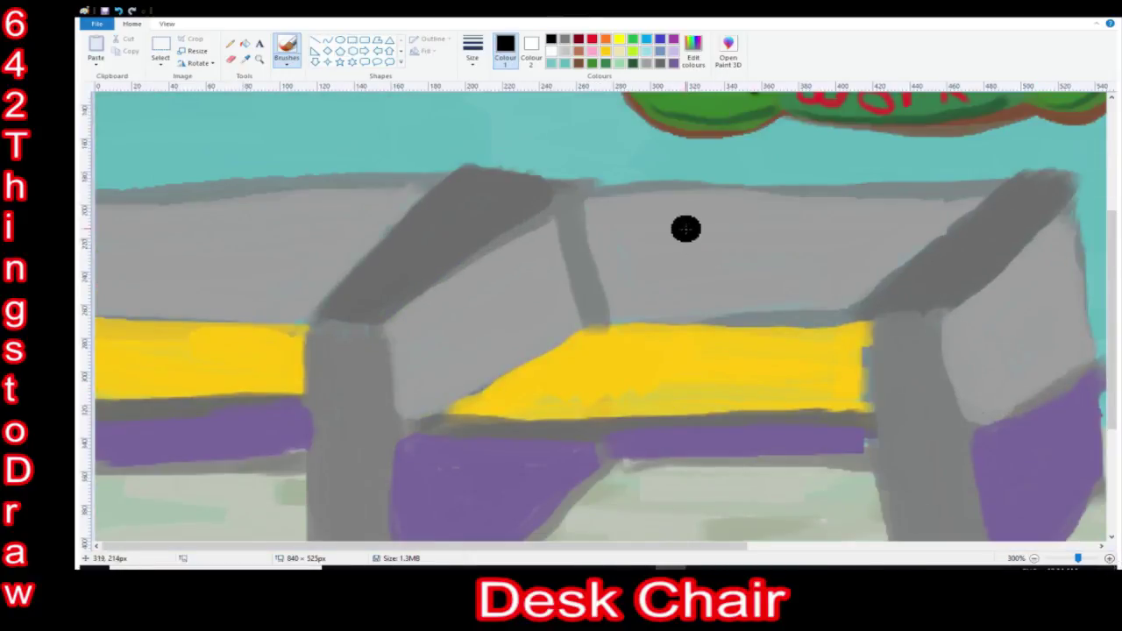
left_click(1109, 558)
scroll(1084, 524, "down", 3)
left_click(1109, 558)
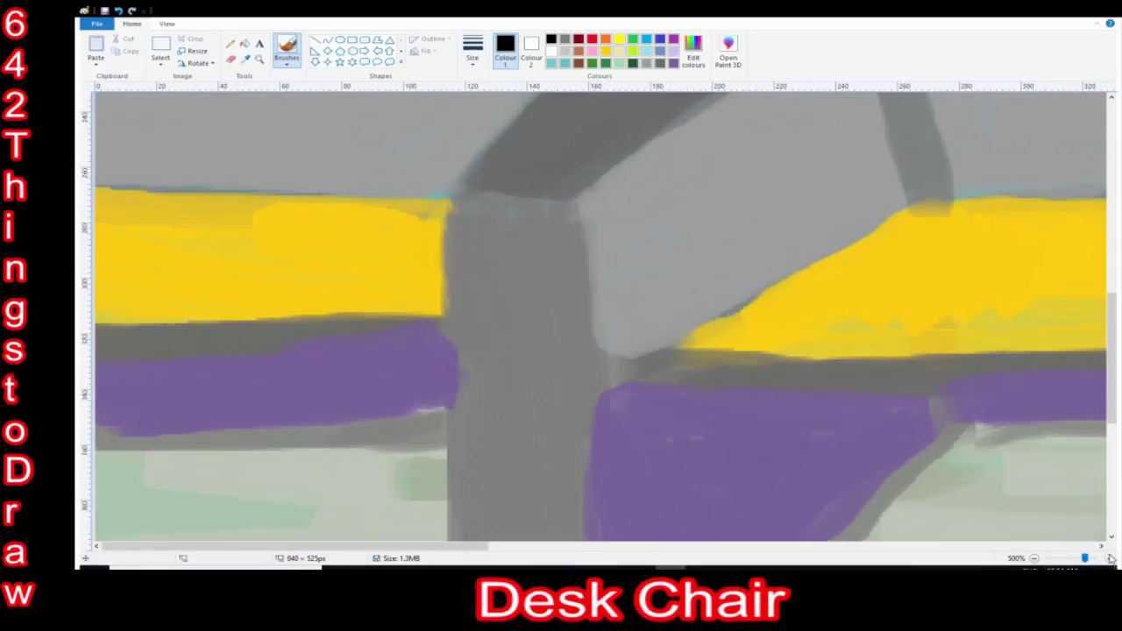
left_click_drag(412, 546, 609, 566)
scroll(790, 279, "up", 2)
left_click_drag(556, 181, 759, 180)
left_click_drag(752, 189, 768, 336)
left_click_drag(759, 329, 576, 332)
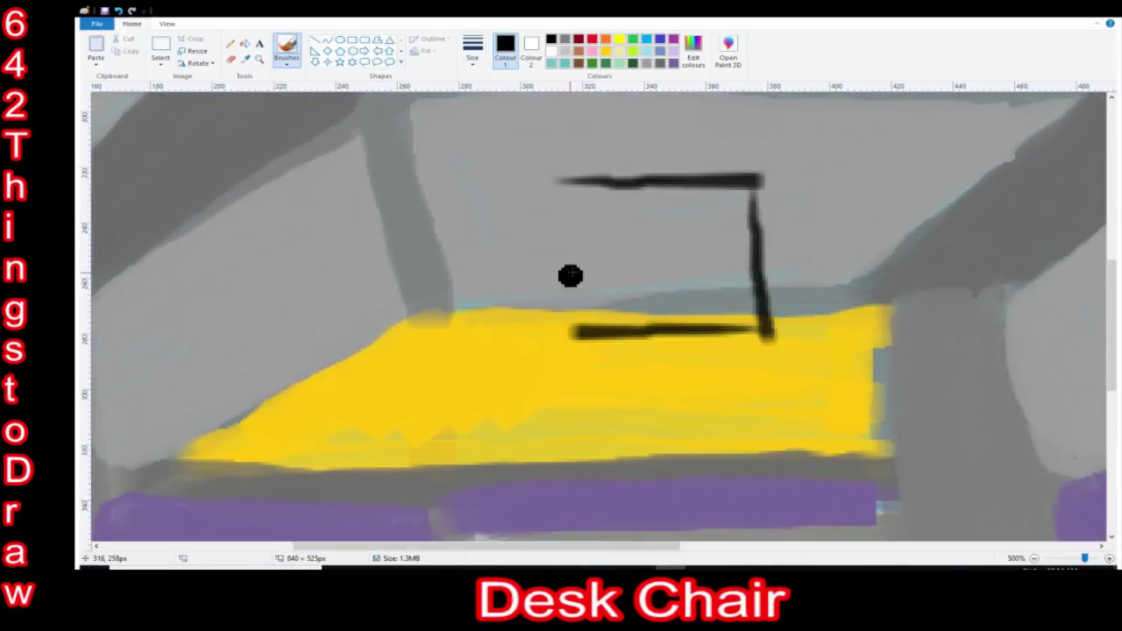
mouse_move(556, 189)
left_mouse_down()
mouse_move(580, 333)
mouse_move(736, 170)
mouse_move(629, 328)
mouse_move(775, 326)
left_mouse_up()
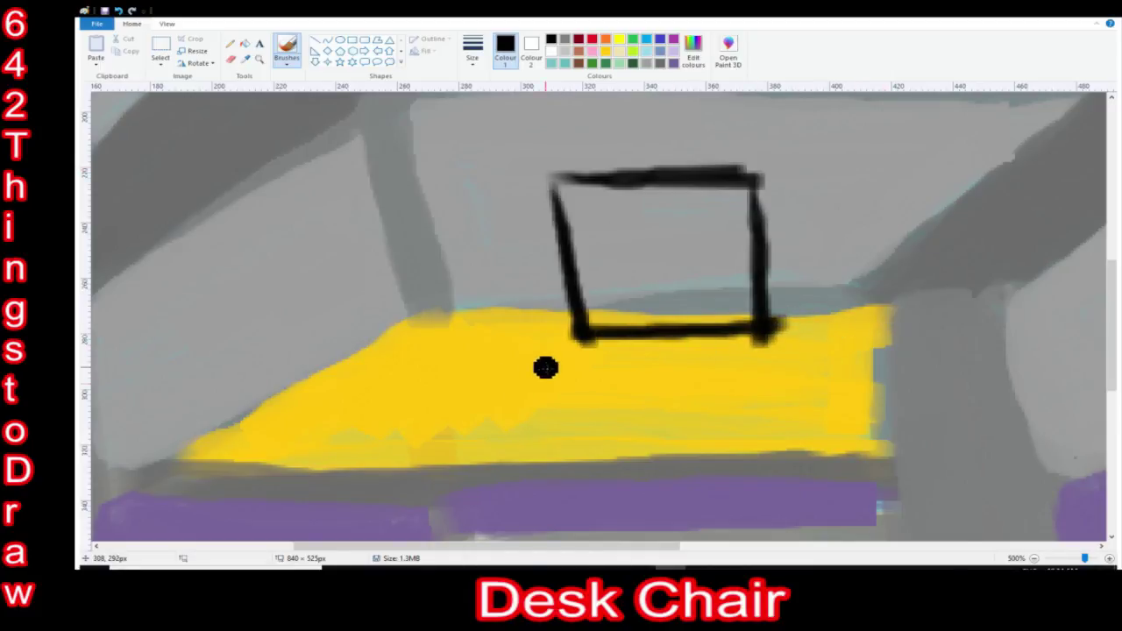
Draw a black keyboard with crossed key lines in front of the monitor and outline the monitor's top and side thickness.
mouse_move(509, 355)
left_mouse_down()
mouse_move(444, 384)
mouse_move(829, 360)
left_mouse_up()
mouse_move(527, 358)
left_mouse_down()
mouse_move(501, 398)
mouse_move(531, 398)
left_mouse_up()
mouse_move(580, 363)
left_mouse_down()
mouse_move(562, 398)
mouse_move(672, 400)
mouse_move(814, 383)
mouse_move(474, 370)
mouse_move(783, 390)
mouse_move(461, 381)
mouse_move(676, 397)
mouse_move(644, 369)
mouse_move(553, 377)
mouse_move(793, 363)
mouse_move(808, 405)
mouse_move(589, 389)
left_mouse_up()
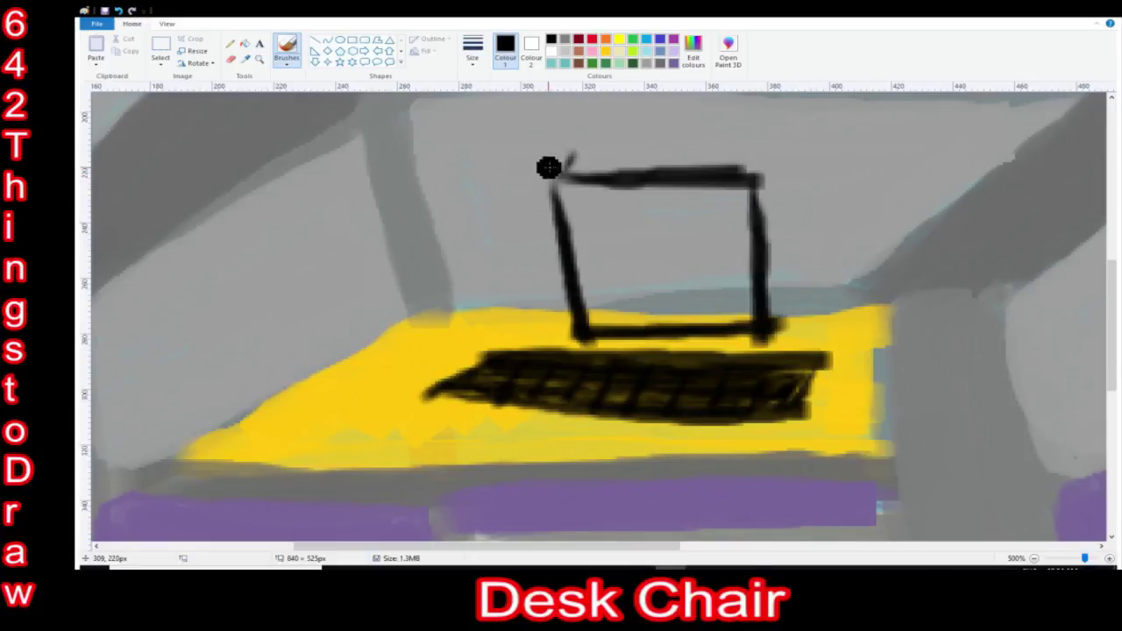
mouse_move(548, 168)
left_mouse_down()
mouse_move(768, 187)
mouse_move(774, 337)
left_mouse_up()
Draw a black box-shaped computer tower at the desk's right end and fill its front and top with black strokes.
mouse_move(850, 276)
left_mouse_down()
mouse_move(851, 366)
mouse_move(913, 195)
mouse_move(957, 208)
left_mouse_up()
mouse_move(937, 226)
left_mouse_down()
mouse_move(845, 359)
mouse_move(869, 283)
mouse_move(874, 359)
left_mouse_up()
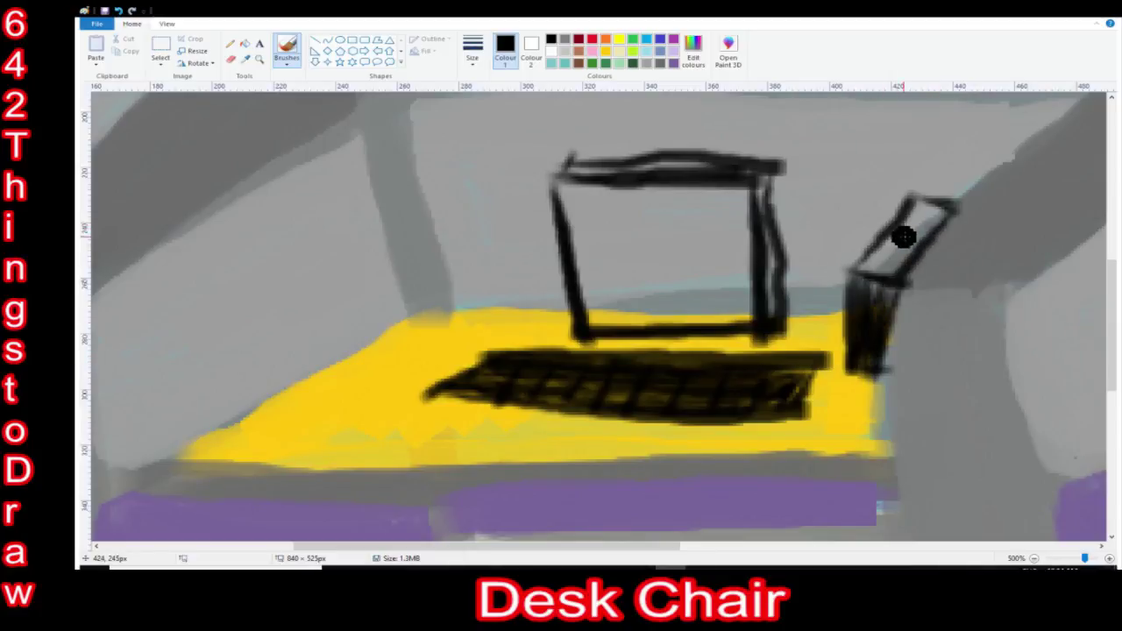
left_click_drag(878, 290, 880, 306)
mouse_move(868, 266)
left_mouse_down()
mouse_move(916, 199)
mouse_move(884, 268)
left_mouse_up()
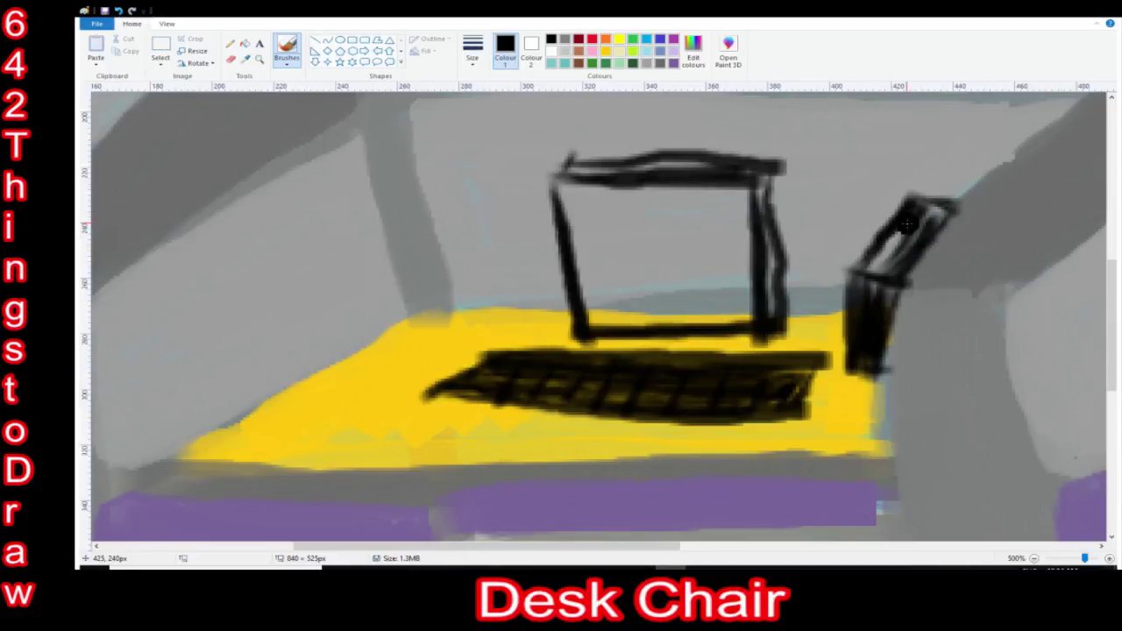
mouse_move(909, 223)
left_mouse_down()
mouse_move(938, 195)
mouse_move(941, 226)
left_mouse_up()
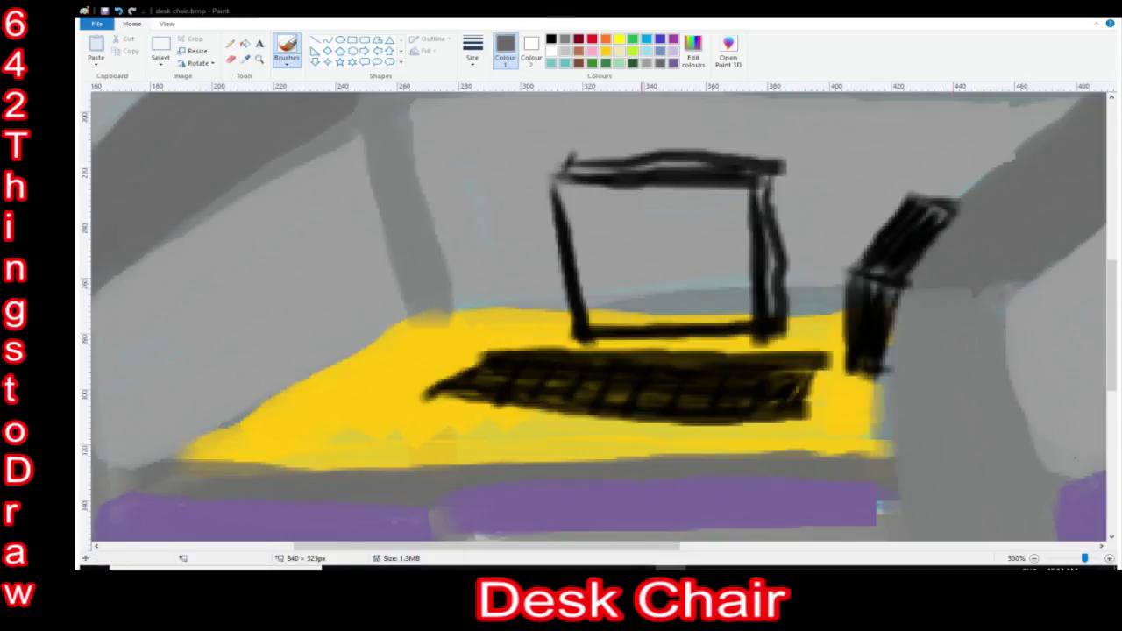
Fill the monitor's screen with blue-grey and its top and side casing with black.
mouse_move(574, 198)
left_mouse_down()
mouse_move(727, 224)
mouse_move(596, 255)
mouse_move(555, 320)
left_mouse_up()
mouse_move(726, 210)
left_mouse_down()
mouse_move(576, 254)
mouse_move(587, 197)
mouse_move(669, 184)
mouse_move(730, 259)
mouse_move(723, 211)
mouse_move(589, 281)
left_mouse_up()
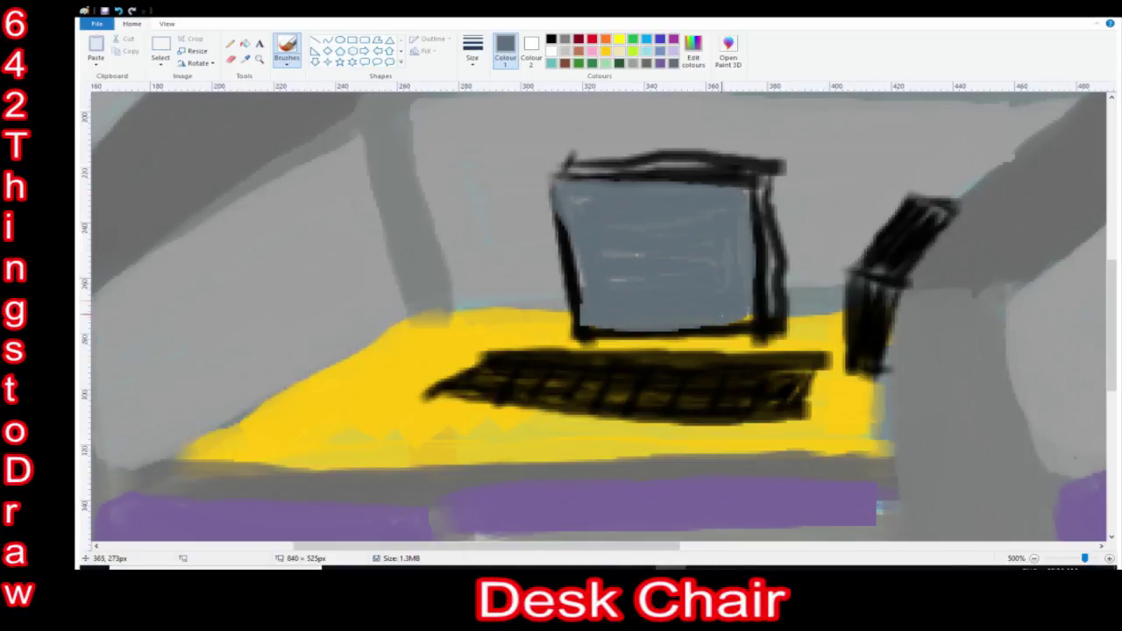
left_click(550, 39)
mouse_move(574, 162)
left_mouse_down()
mouse_move(671, 155)
mouse_move(780, 334)
mouse_move(767, 175)
left_mouse_up()
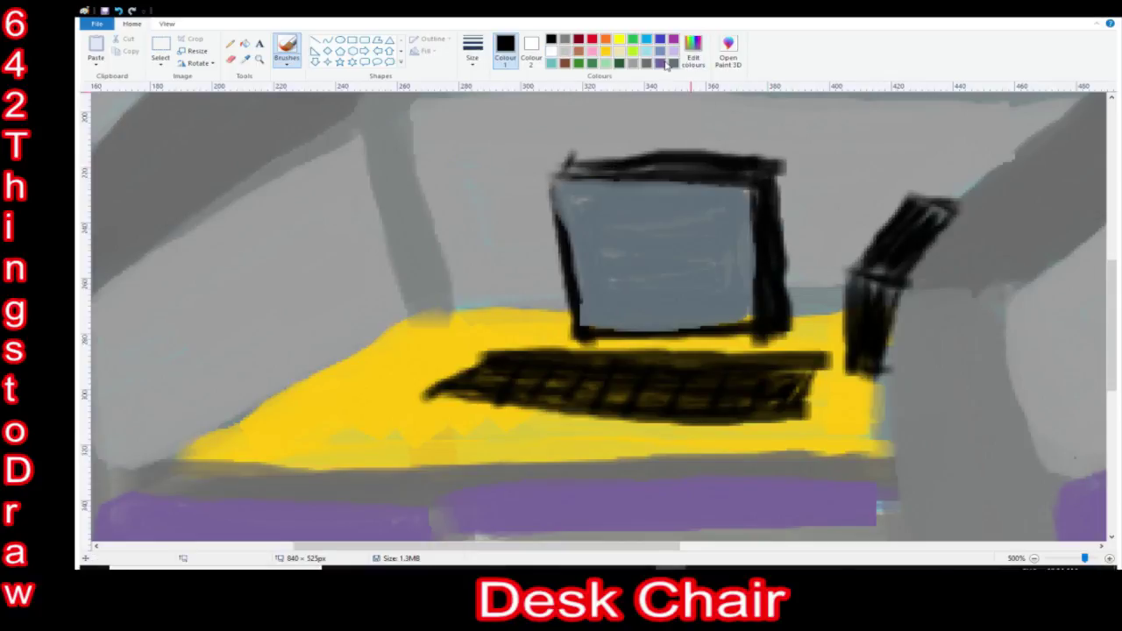
left_click(660, 63)
mouse_move(692, 195)
left_mouse_down()
mouse_move(605, 250)
mouse_move(618, 285)
left_mouse_up()
left_click_drag(741, 241, 658, 311)
key("ctrl+z")
key("ctrl+z")
key("ctrl+z")
Paint two lighter blue-grey diagonal reflection streaks across the monitor's screen.
left_click_drag(633, 197, 579, 235)
left_click_drag(690, 206, 594, 286)
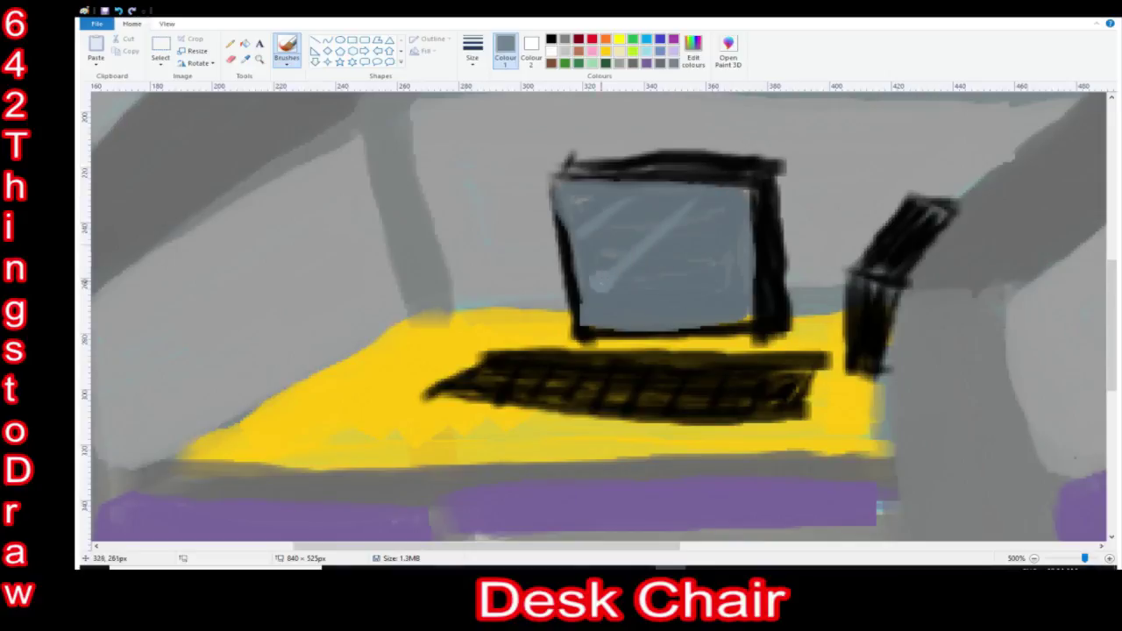
Refine the diagonal reflection streaks on the monitor's screen with blue-grey strokes.
left_click_drag(734, 210, 638, 313)
left_click_drag(728, 281, 699, 308)
left_click(1034, 559)
left_click(1035, 559)
left_click(1034, 558)
left_click(1034, 558)
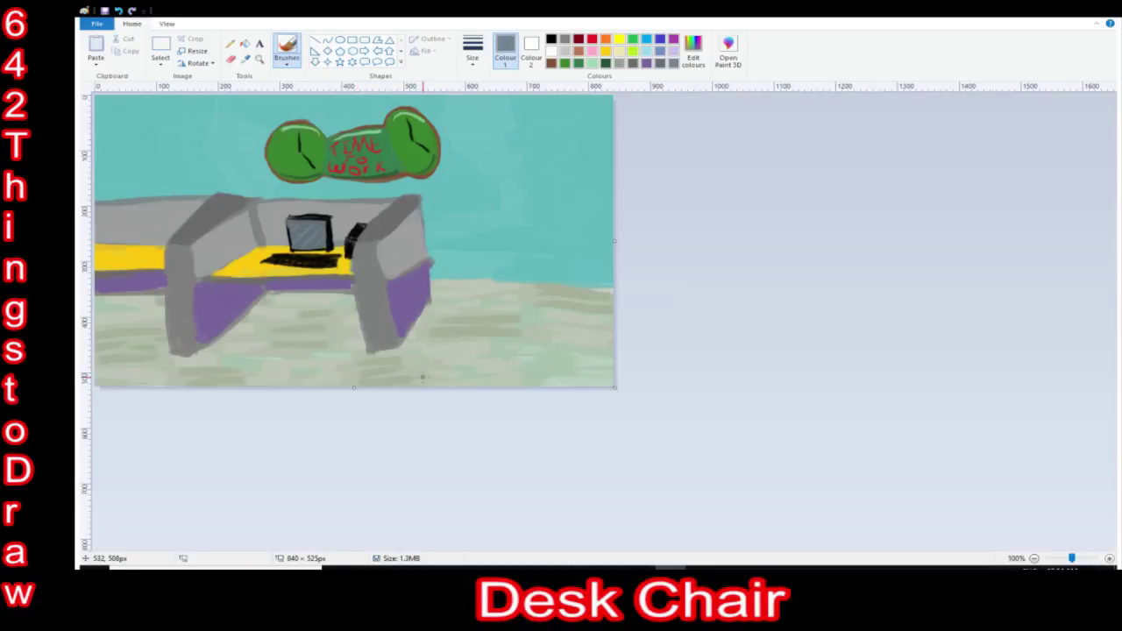
left_click(1109, 558)
left_click(1110, 559)
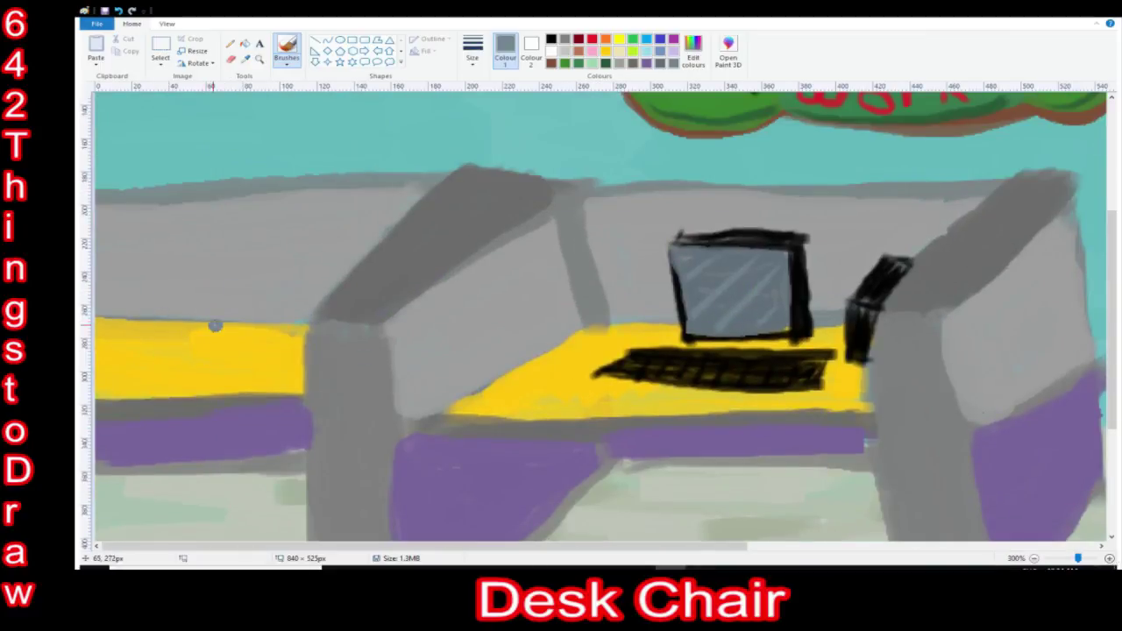
mouse_move(115, 258)
left_mouse_down()
mouse_move(192, 296)
mouse_move(192, 336)
mouse_move(103, 339)
left_mouse_up()
key("ctrl+z")
key("ctrl+z")
Draw a black box-shaped computer tower at the right end of the left cubicle's desk and fill its front and top with strokes.
left_click(1110, 558)
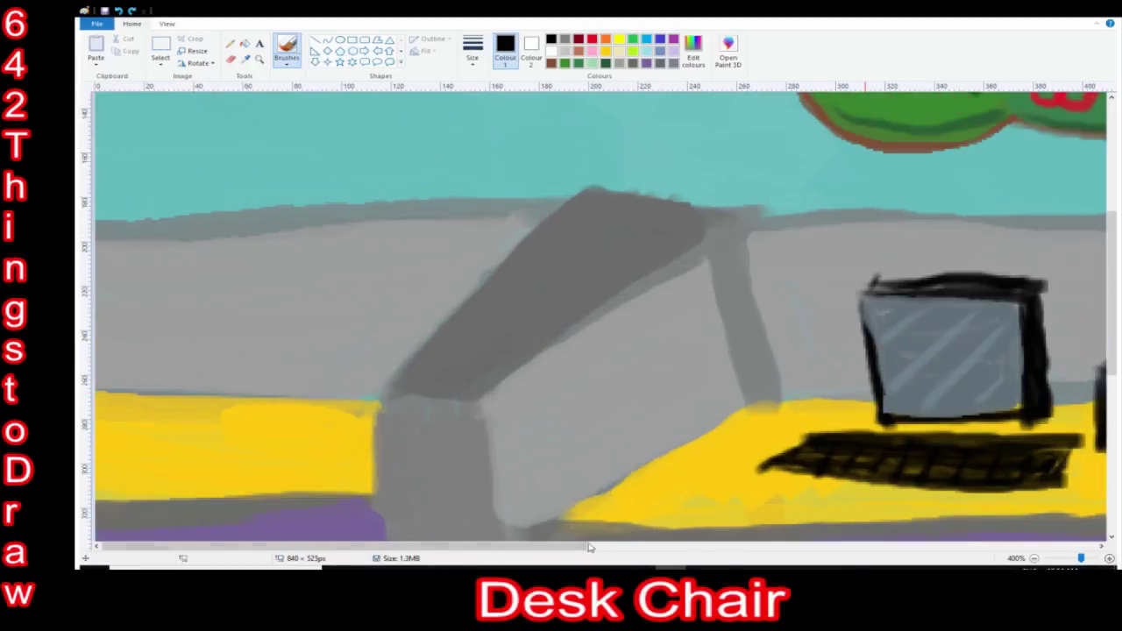
left_click(1110, 559)
left_click(1109, 558)
scroll(417, 369, "up", 3)
left_click_drag(430, 283, 520, 429)
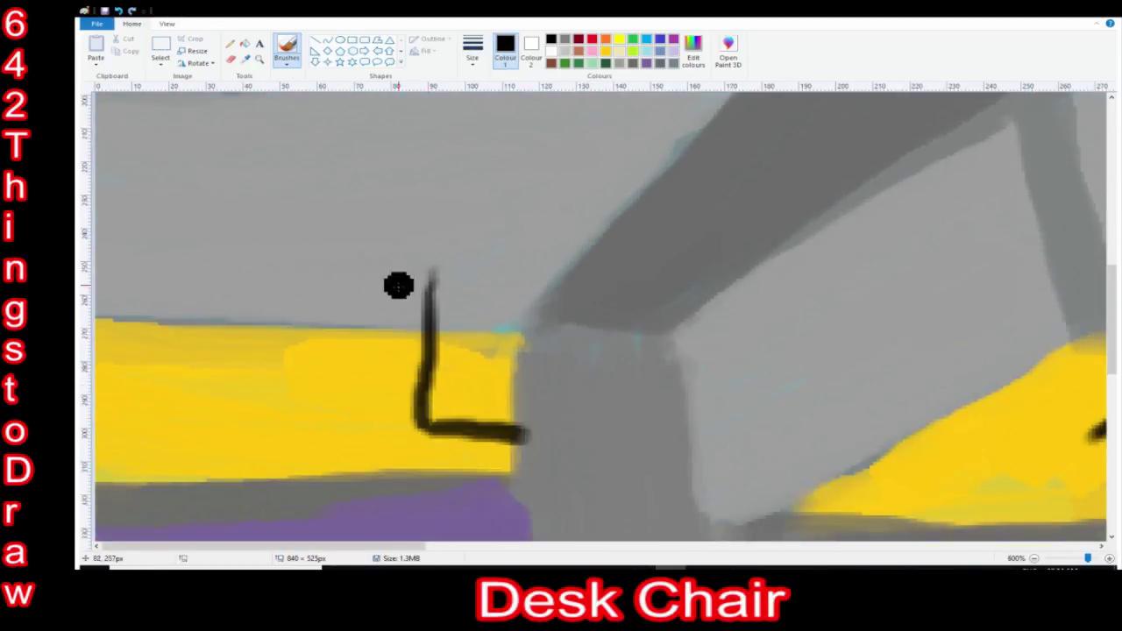
mouse_move(508, 326)
left_mouse_down()
mouse_move(499, 235)
mouse_move(566, 233)
mouse_move(609, 166)
mouse_move(538, 226)
mouse_move(435, 282)
mouse_move(461, 273)
mouse_move(481, 411)
left_mouse_up()
left_click_drag(626, 196, 537, 298)
Draw a black keyboard with a rounded end on the left desk, running off the canvas edge, and fill it with black.
mouse_move(110, 377)
left_mouse_down()
mouse_move(305, 388)
mouse_move(104, 446)
left_mouse_up()
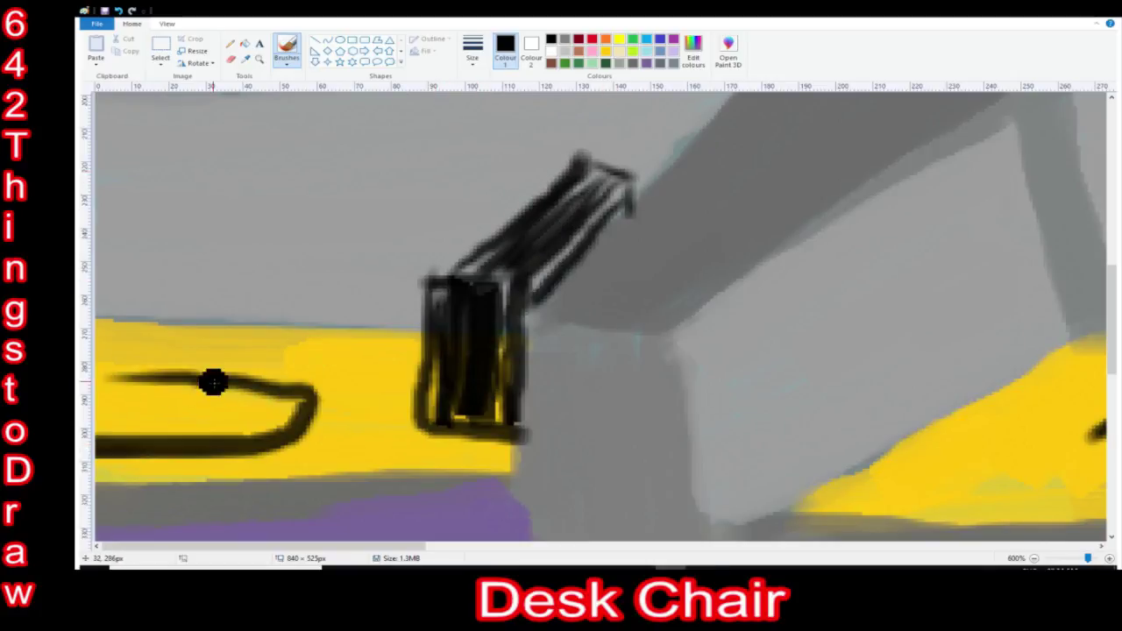
left_click_drag(213, 380, 105, 384)
left_click_drag(293, 403, 100, 397)
mouse_move(279, 416)
left_mouse_down()
mouse_move(235, 389)
mouse_move(302, 412)
mouse_move(176, 410)
mouse_move(275, 415)
mouse_move(238, 430)
mouse_move(125, 427)
mouse_move(279, 423)
mouse_move(302, 407)
left_mouse_up()
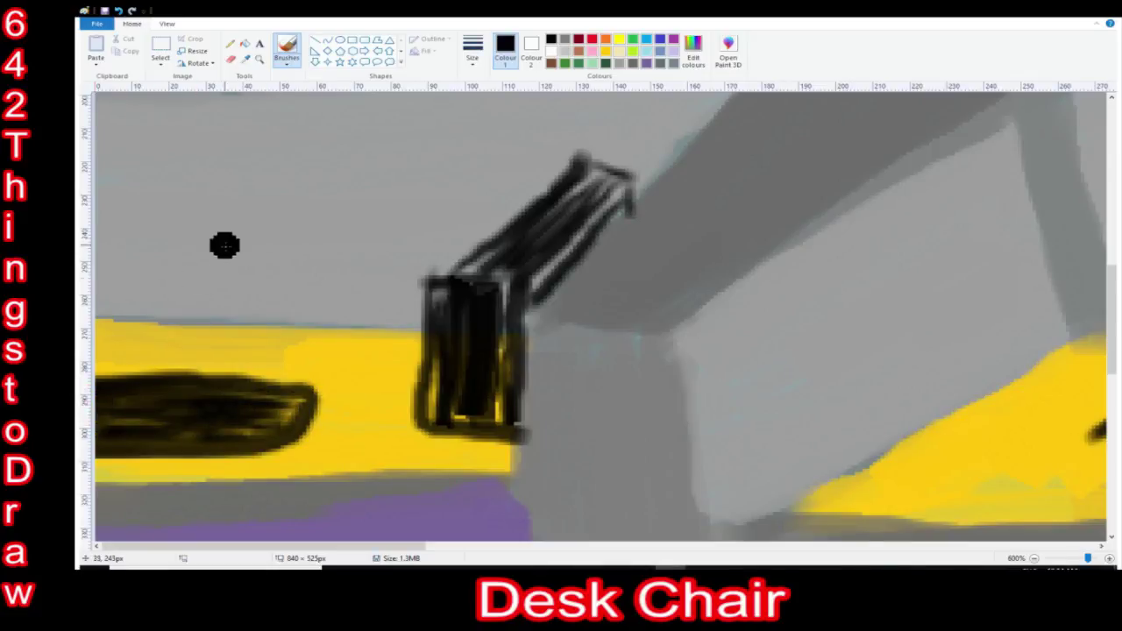
Draw a cropped monitor with a thick black casing at the left desk's canvas edge and fill its screen with blue-grey.
mouse_move(97, 215)
left_mouse_down()
mouse_move(131, 192)
mouse_move(154, 192)
mouse_move(189, 324)
left_mouse_up()
left_click_drag(103, 360, 195, 321)
left_click_drag(154, 181, 183, 318)
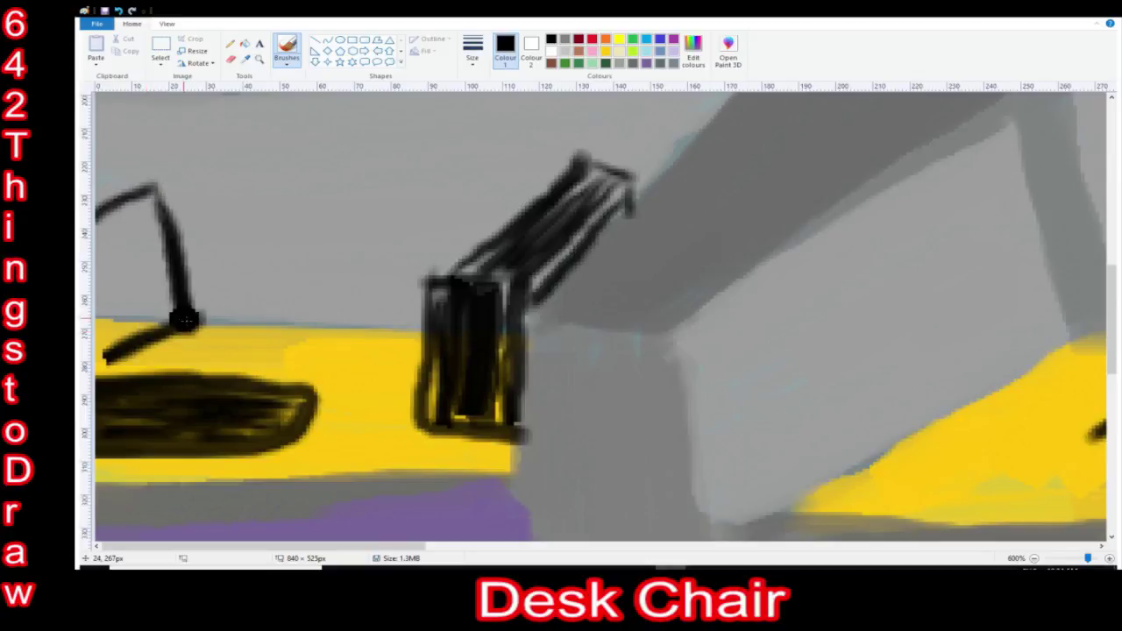
mouse_move(156, 187)
left_mouse_down()
mouse_move(195, 339)
mouse_move(135, 189)
mouse_move(164, 303)
left_mouse_up()
left_click_drag(153, 210, 165, 320)
mouse_move(128, 176)
left_mouse_down()
mouse_move(116, 229)
mouse_move(133, 277)
mouse_move(123, 346)
left_mouse_up()
left_click(656, 65)
mouse_move(114, 202)
left_mouse_down()
mouse_move(113, 230)
mouse_move(110, 325)
left_mouse_up()
left_click_drag(110, 254, 136, 327)
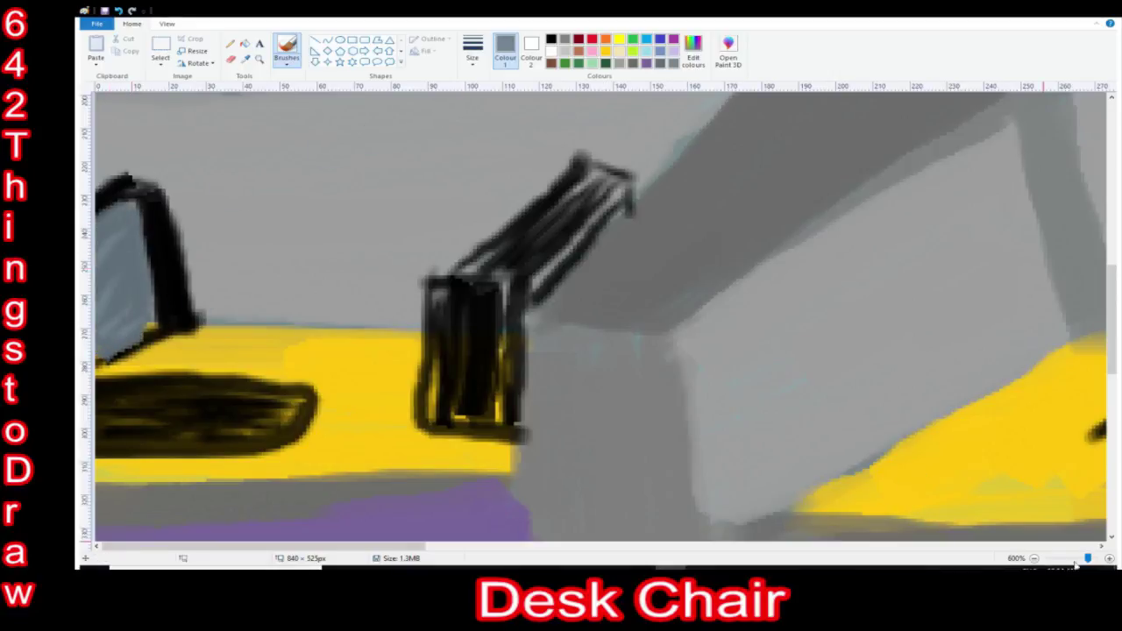
Choose dark grey and a larger brush size for painting the chair.
left_click(1034, 559)
scroll(699, 315, "down", 1)
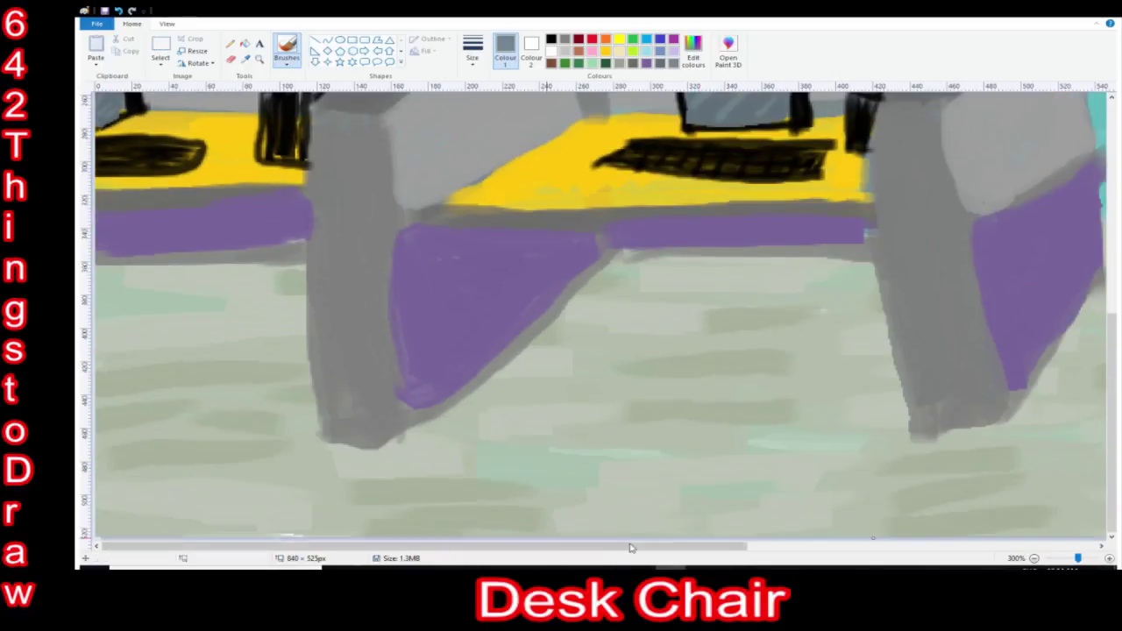
left_click_drag(631, 545, 1012, 507)
scroll(560, 226, "up", 3)
scroll(561, 224, "down", 3)
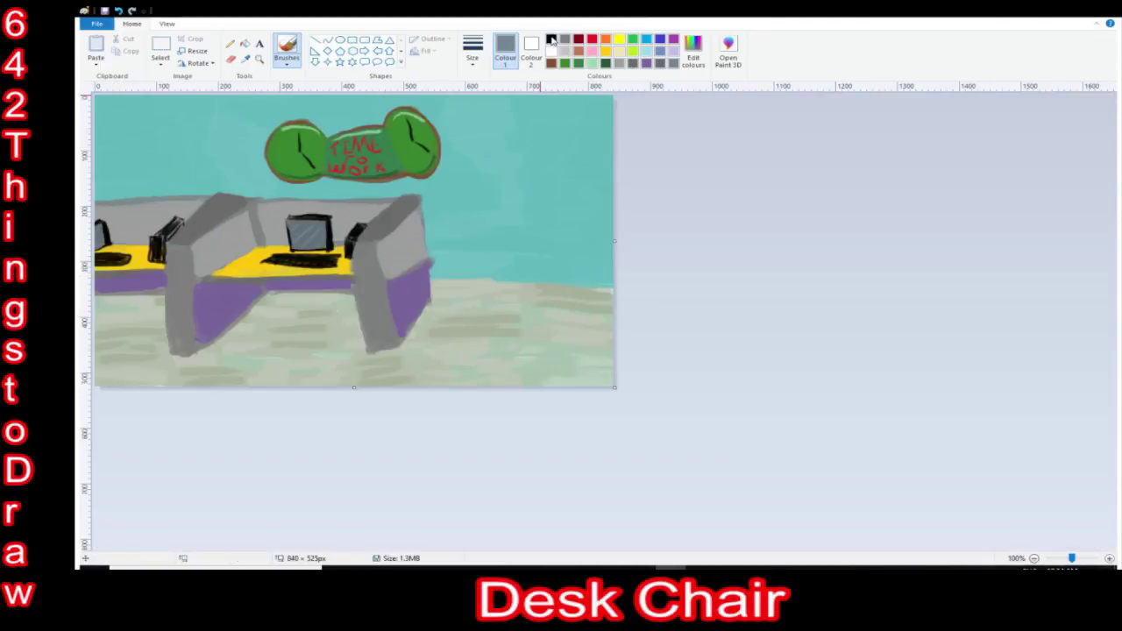
left_click(473, 338)
left_click(473, 51)
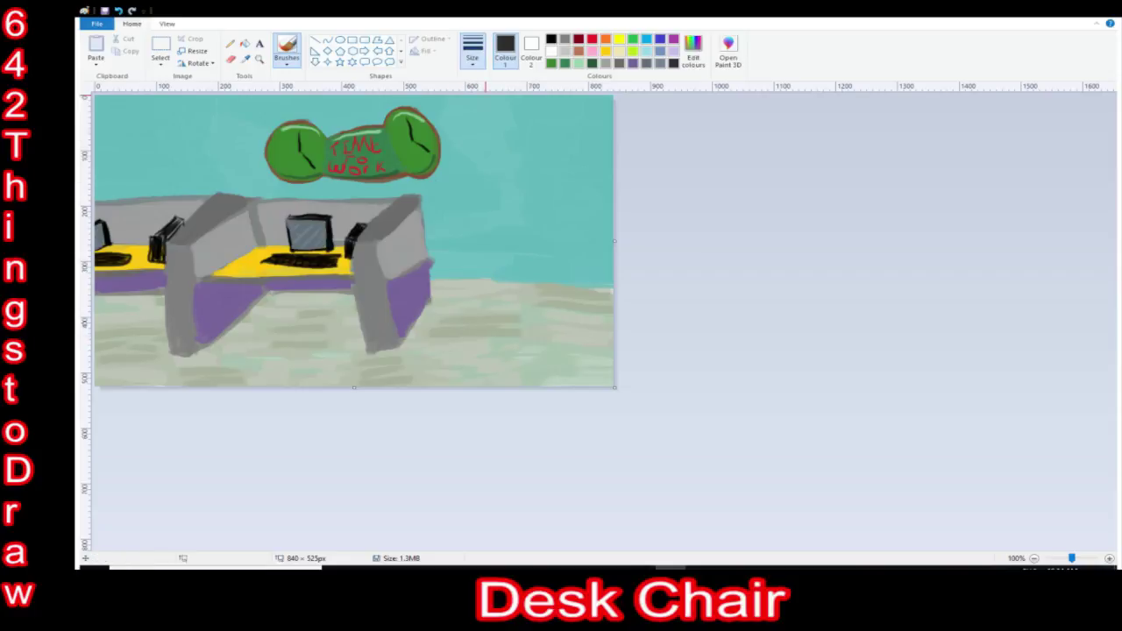
left_click(486, 180)
mouse_move(478, 265)
left_mouse_down()
mouse_move(553, 274)
mouse_move(496, 240)
mouse_move(535, 258)
mouse_move(509, 309)
mouse_move(509, 279)
mouse_move(548, 291)
left_mouse_up()
key("ctrl+z")
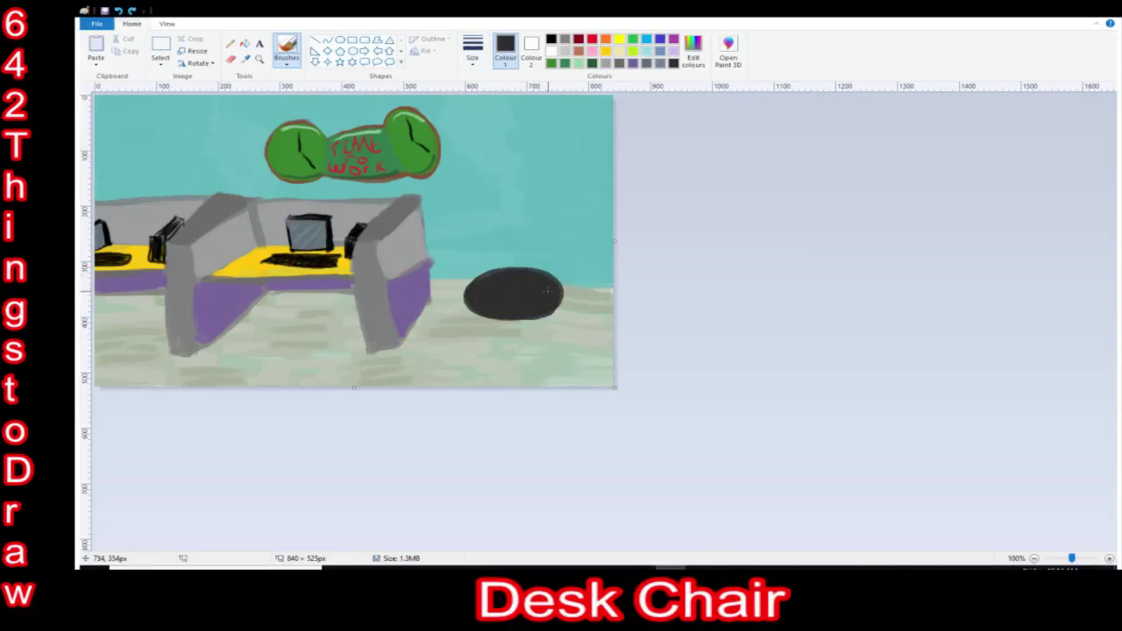
mouse_move(477, 254)
left_mouse_down()
mouse_move(560, 261)
mouse_move(482, 253)
mouse_move(491, 176)
mouse_move(555, 225)
mouse_move(515, 229)
mouse_move(499, 185)
mouse_move(544, 226)
mouse_move(508, 188)
left_mouse_up()
key("ctrl+z")
key("ctrl+z")
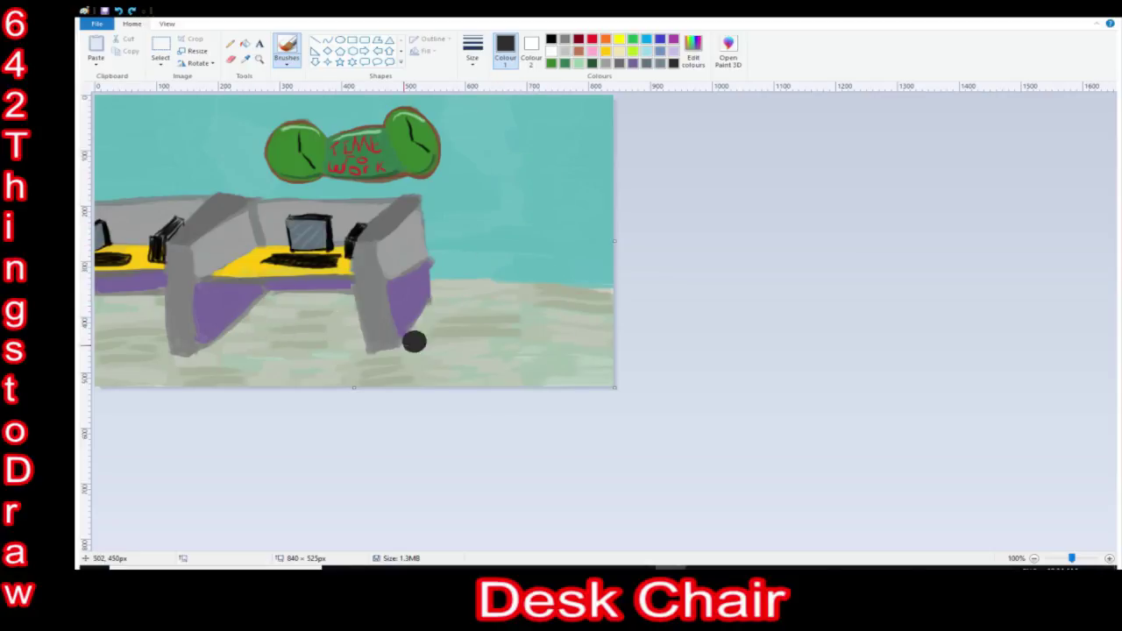
Paint a dark grey desk chair beside the right cubicle, with a tilted oval seat, a short connector and a large rounded backrest.
left_click(1109, 558)
left_click_drag(618, 546, 647, 546)
scroll(936, 419, "down", 1)
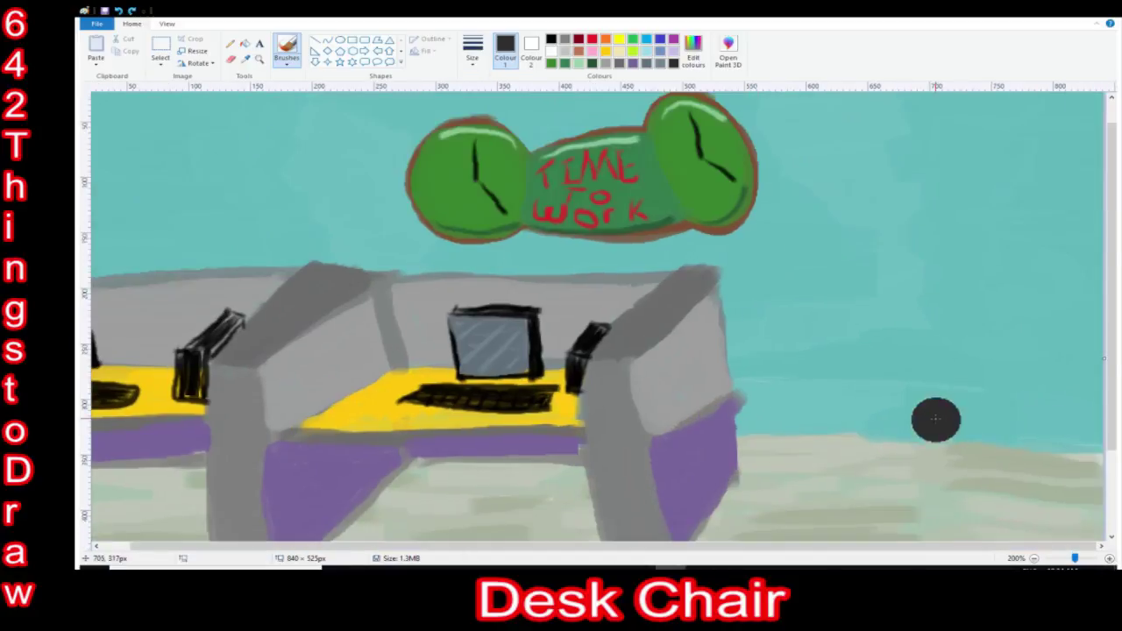
scroll(976, 406, "down", 3)
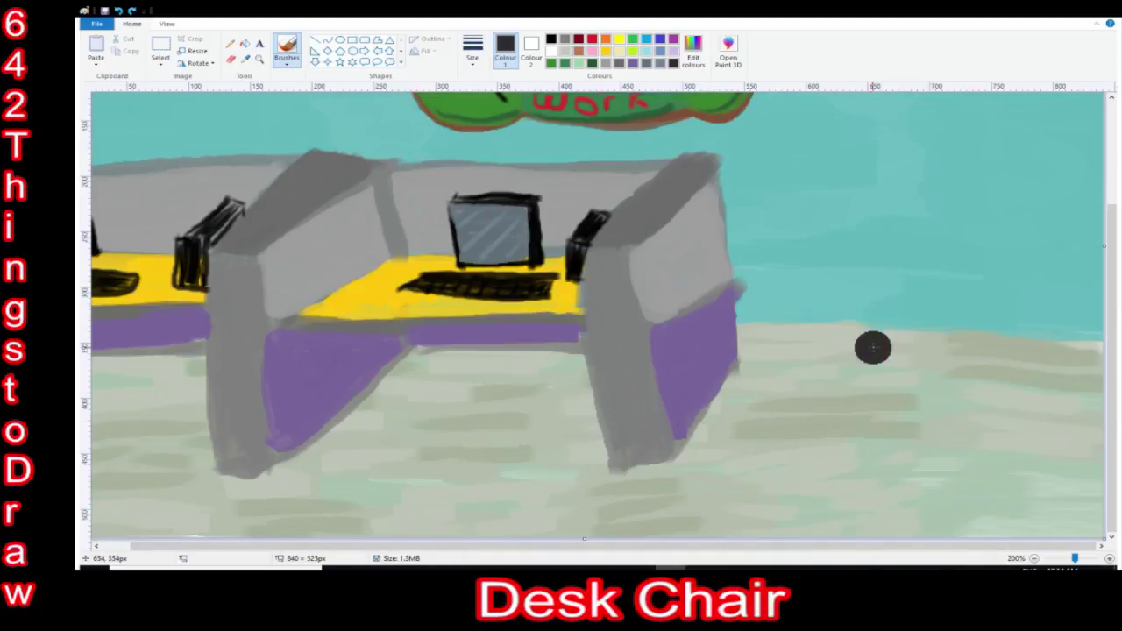
mouse_move(873, 347)
left_mouse_down()
mouse_move(837, 344)
mouse_move(906, 298)
mouse_move(935, 344)
mouse_move(862, 356)
mouse_move(921, 327)
mouse_move(824, 355)
left_mouse_up()
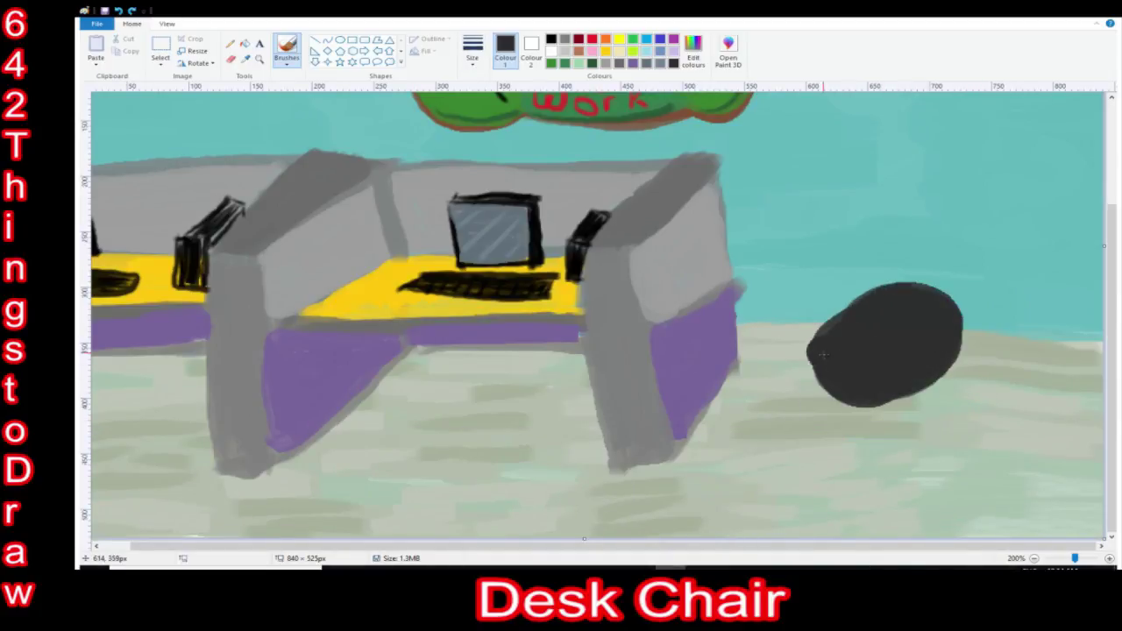
key("ctrl+z")
mouse_move(915, 294)
left_mouse_down()
mouse_move(912, 263)
mouse_move(846, 359)
mouse_move(885, 290)
mouse_move(936, 327)
mouse_move(852, 354)
left_mouse_up()
mouse_move(872, 289)
left_mouse_down()
mouse_move(852, 265)
mouse_move(867, 258)
left_mouse_up()
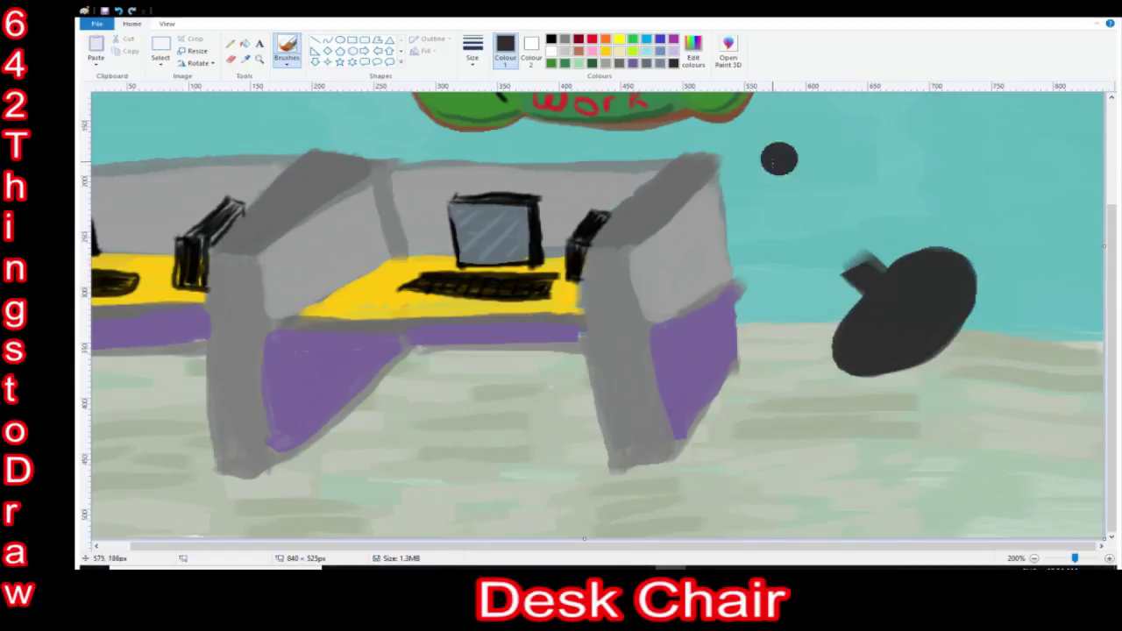
mouse_move(778, 158)
left_mouse_down()
mouse_move(829, 133)
mouse_move(749, 212)
mouse_move(880, 231)
mouse_move(845, 254)
mouse_move(746, 204)
mouse_move(817, 148)
mouse_move(767, 254)
mouse_move(808, 135)
mouse_move(888, 220)
mouse_move(786, 283)
mouse_move(792, 159)
mouse_move(828, 237)
mouse_move(834, 211)
mouse_move(794, 235)
mouse_move(877, 195)
left_mouse_up()
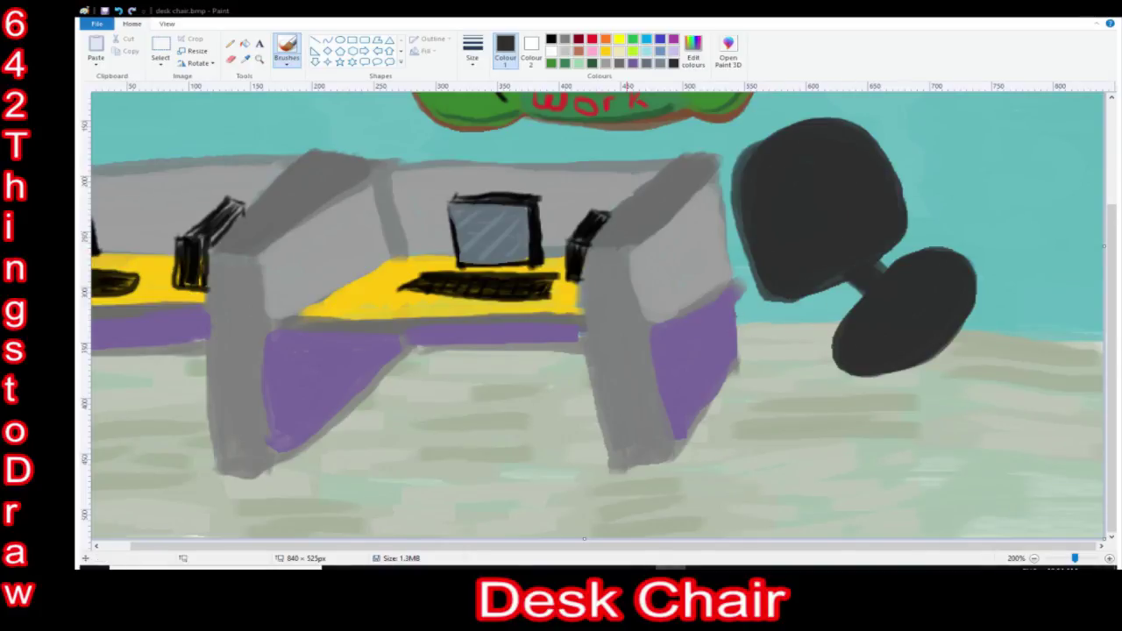
Paint a lighter dark-grey post below the chair seat with three legs spreading from its base.
left_click_drag(927, 367, 931, 434)
left_click_drag(921, 323, 928, 376)
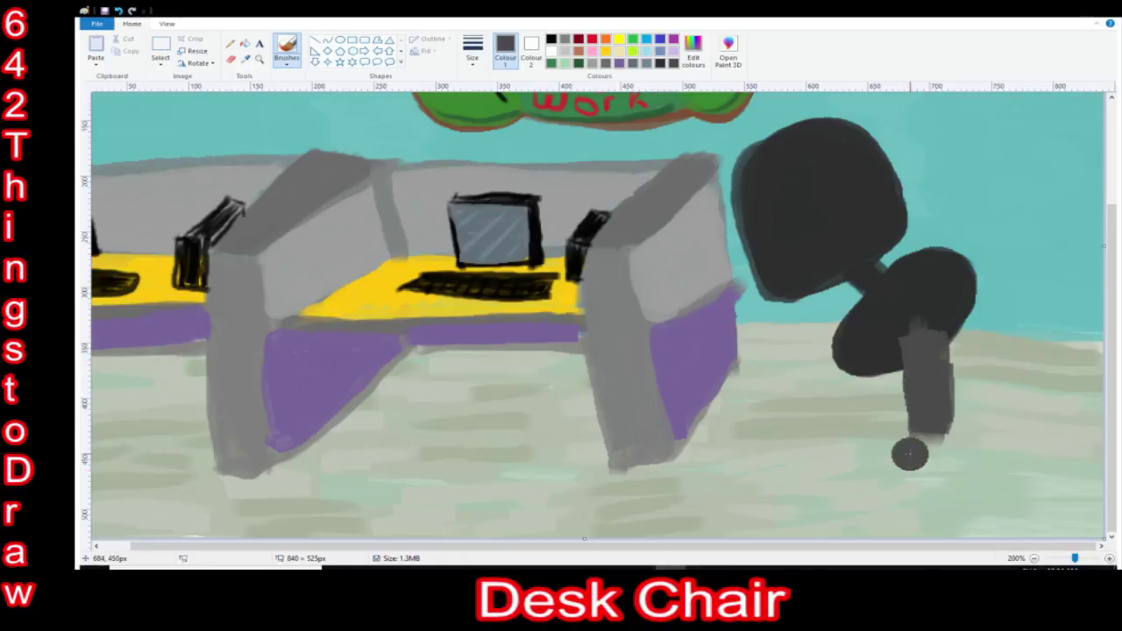
mouse_move(922, 415)
left_mouse_down()
mouse_move(896, 433)
mouse_move(935, 401)
mouse_move(955, 416)
mouse_move(946, 429)
mouse_move(952, 470)
mouse_move(938, 421)
left_mouse_up()
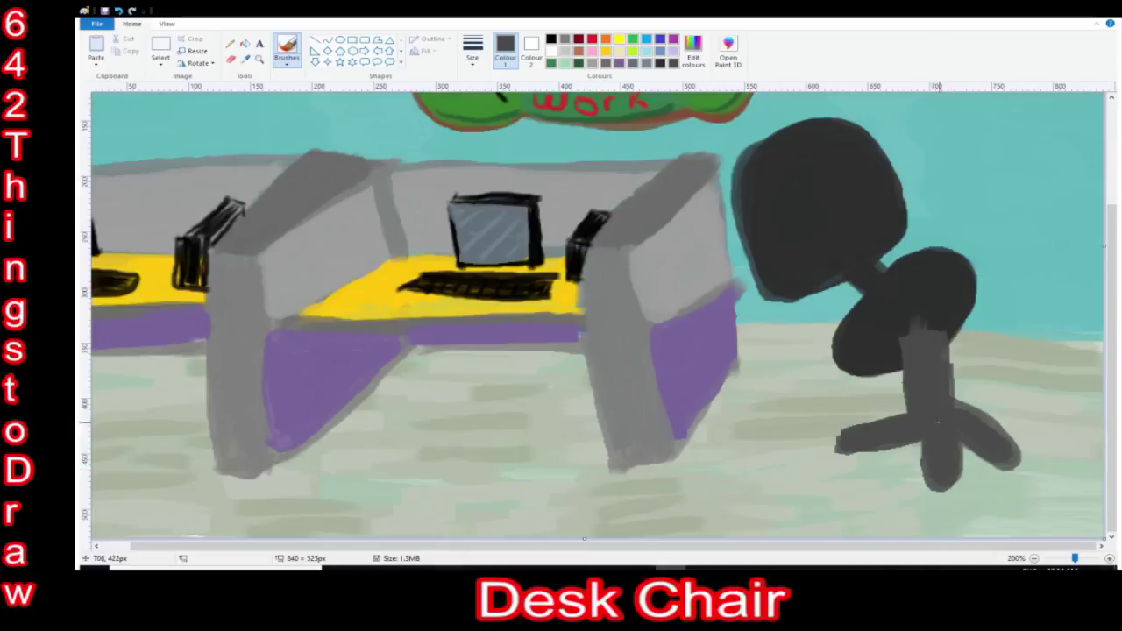
Paint round dark grey castors at the ends of the chair's three base legs.
left_click_drag(839, 431, 847, 443)
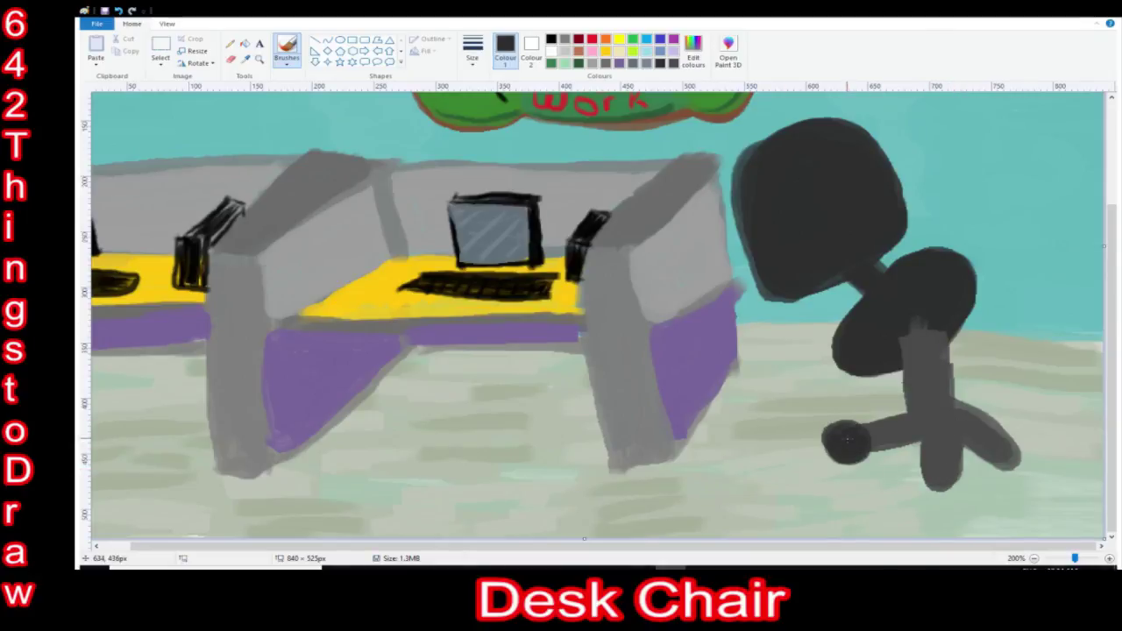
left_click_drag(931, 474, 934, 488)
mouse_move(1017, 443)
left_mouse_down()
mouse_move(997, 453)
mouse_move(1008, 460)
left_mouse_up()
left_click(961, 437)
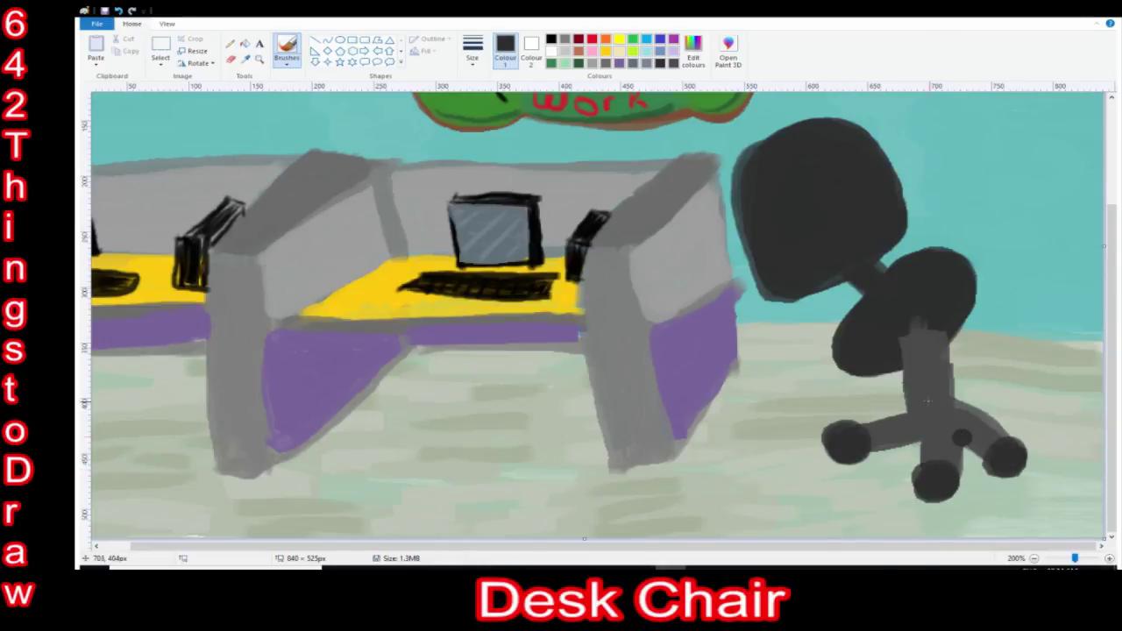
Paint two short grey armrest supports on opposite sides of the chair seat.
left_click(499, 366)
mouse_move(845, 368)
left_mouse_down()
mouse_move(831, 333)
mouse_move(828, 355)
left_mouse_up()
left_click_drag(949, 246, 942, 256)
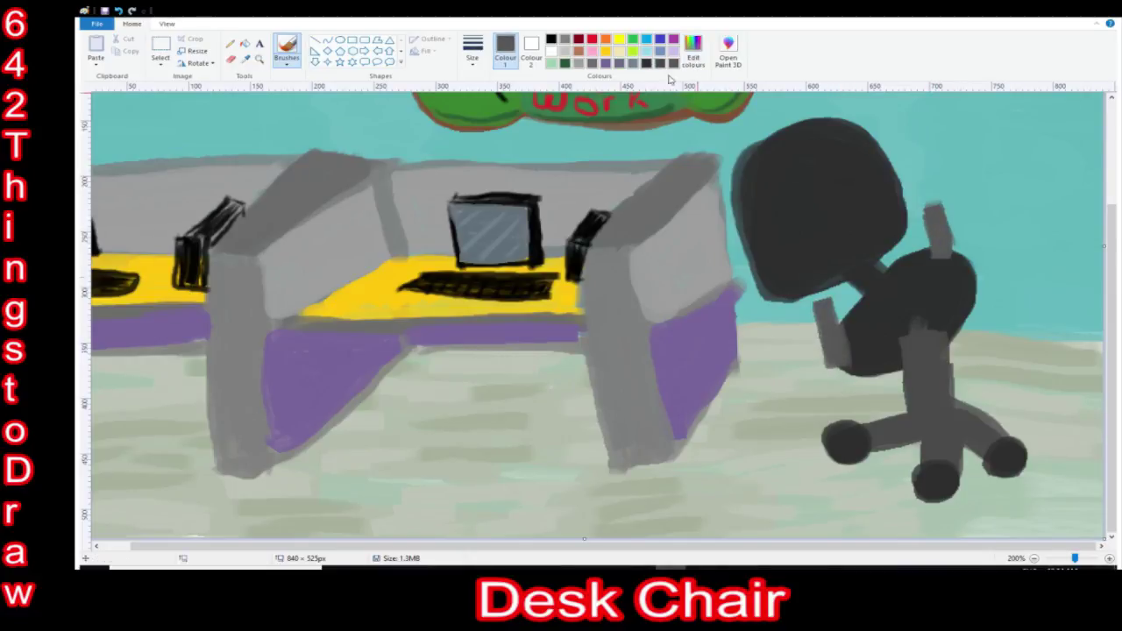
Sample the seat's dark grey to cover the post where it overlaps the seat and paint an armrest pad on each support.
left_click(245, 59)
left_click(930, 306)
left_click_drag(940, 342, 910, 357)
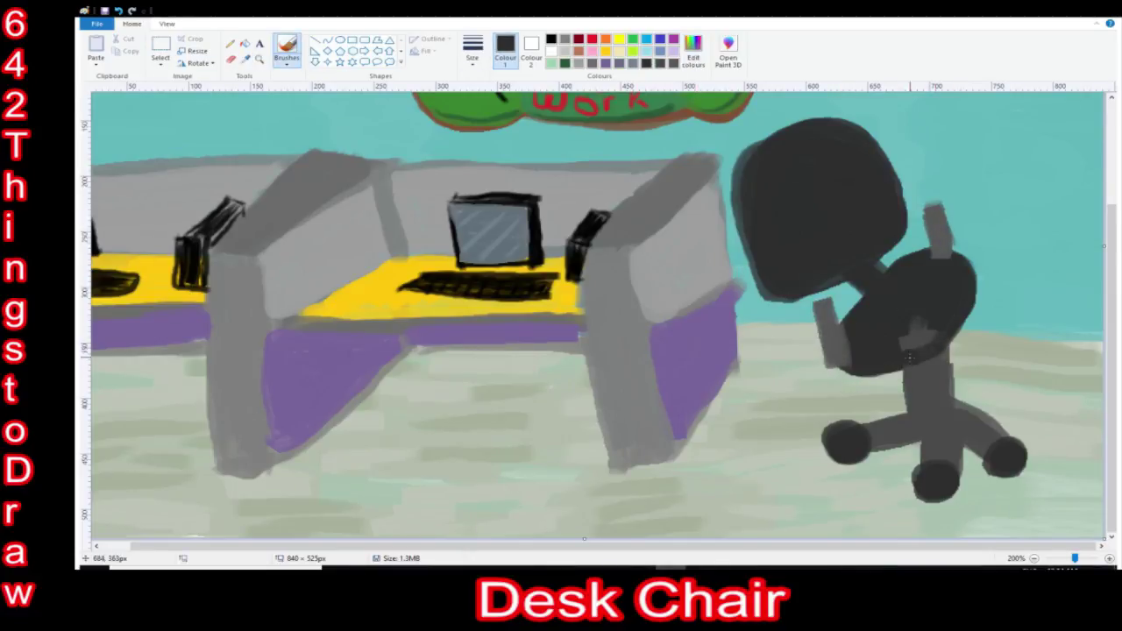
mouse_move(848, 288)
left_mouse_down()
mouse_move(802, 294)
mouse_move(863, 285)
left_mouse_up()
mouse_move(933, 193)
left_mouse_down()
mouse_move(903, 203)
mouse_move(982, 197)
mouse_move(963, 186)
left_mouse_up()
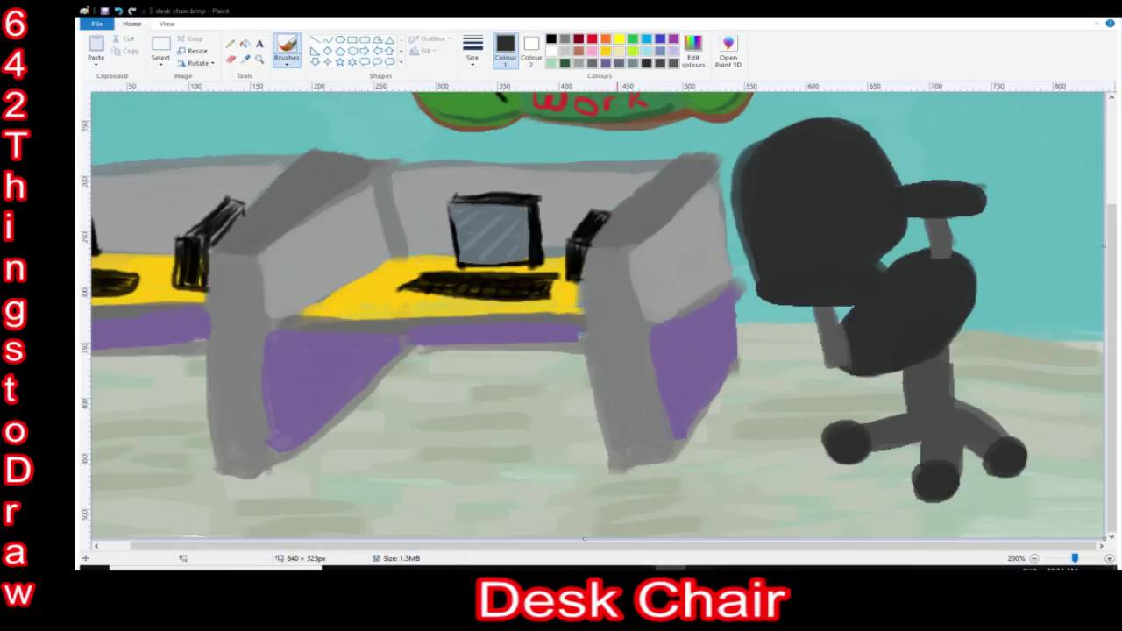
Sample the chair post's grey and paint highlights along the upper edges of both armrests.
left_click(245, 59)
left_click(922, 386)
left_click(1109, 558)
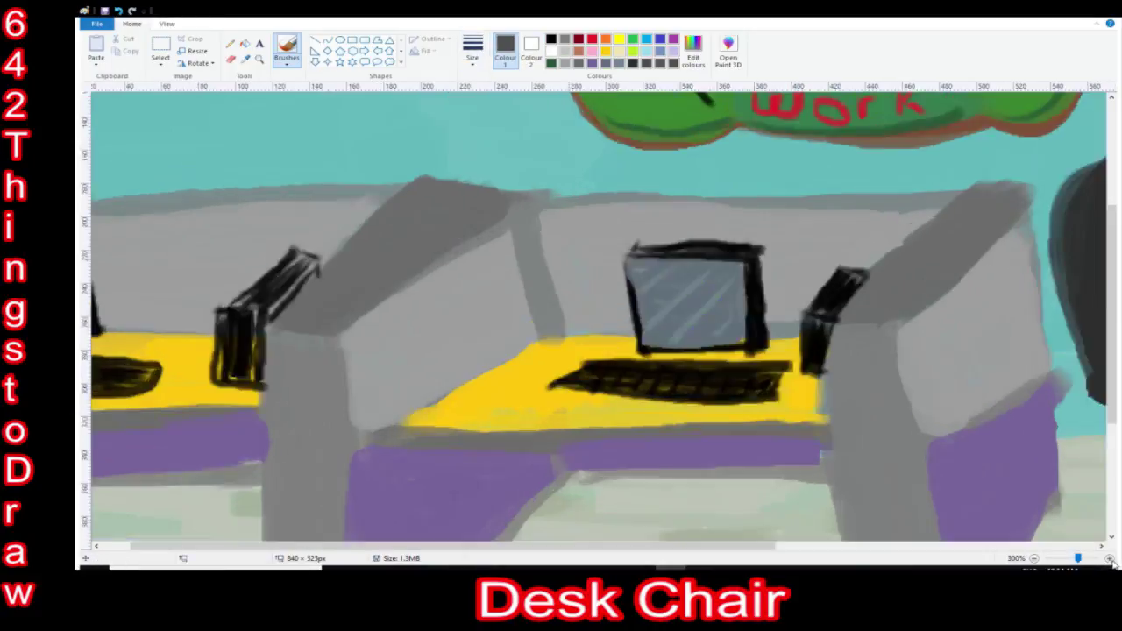
left_click(1109, 559)
mouse_move(509, 546)
left_mouse_down()
mouse_move(718, 566)
mouse_move(958, 561)
left_mouse_up()
mouse_move(701, 452)
left_mouse_down()
mouse_move(549, 451)
mouse_move(517, 489)
left_mouse_up()
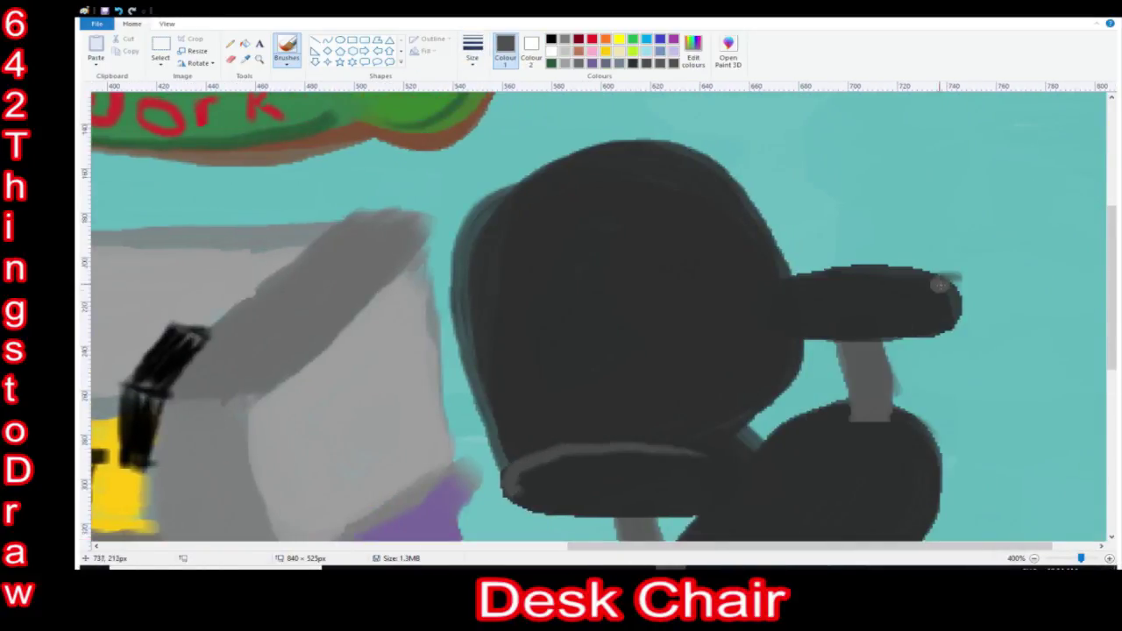
left_click_drag(934, 283, 793, 277)
Shade the lower edges of both armrests with black.
scroll(661, 220, "down", 3)
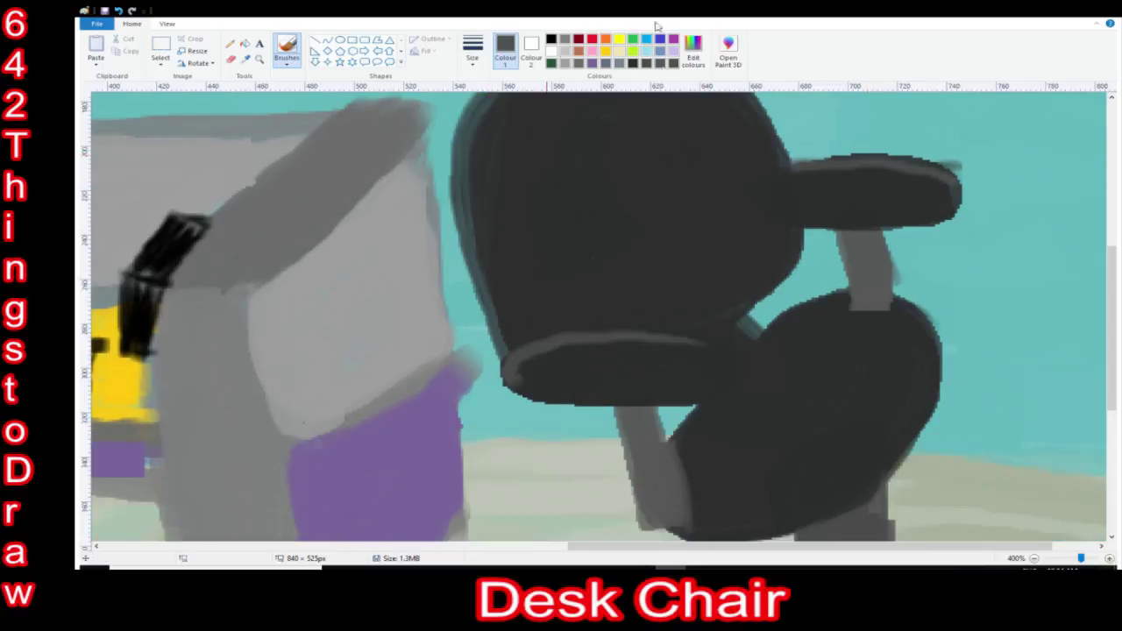
left_click(551, 38)
left_click_drag(533, 383, 724, 358)
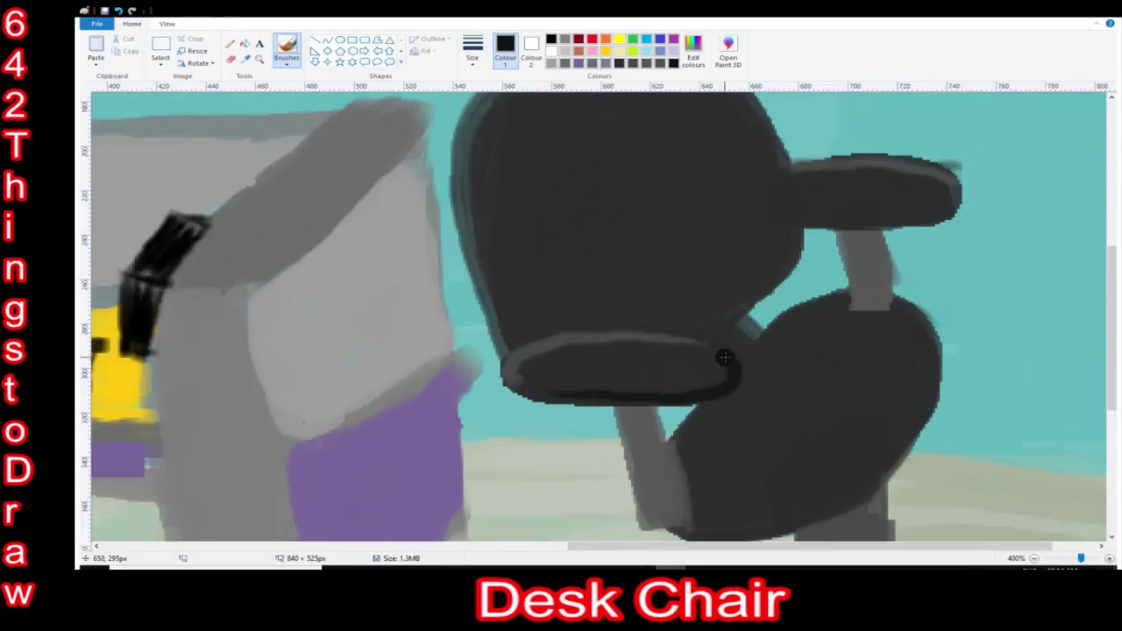
left_click_drag(793, 217, 959, 194)
Shade the lower edges of the three castors with black.
scroll(835, 224, "down", 6)
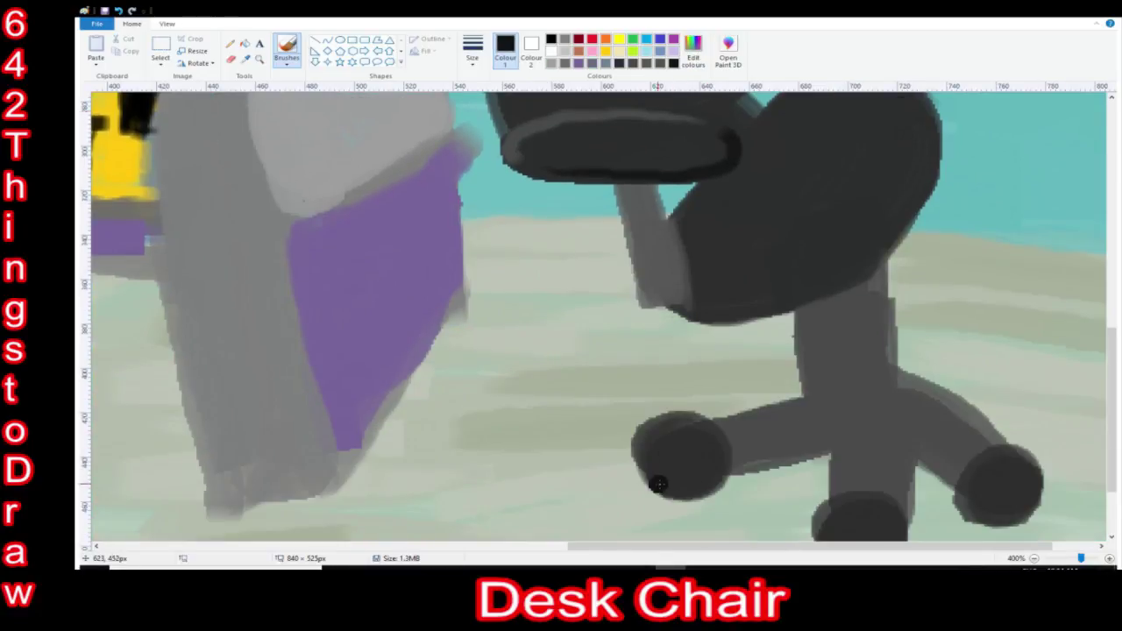
mouse_move(659, 483)
left_mouse_down()
mouse_move(721, 465)
mouse_move(651, 482)
left_mouse_up()
scroll(826, 381, "up", 10)
scroll(826, 381, "down", 11)
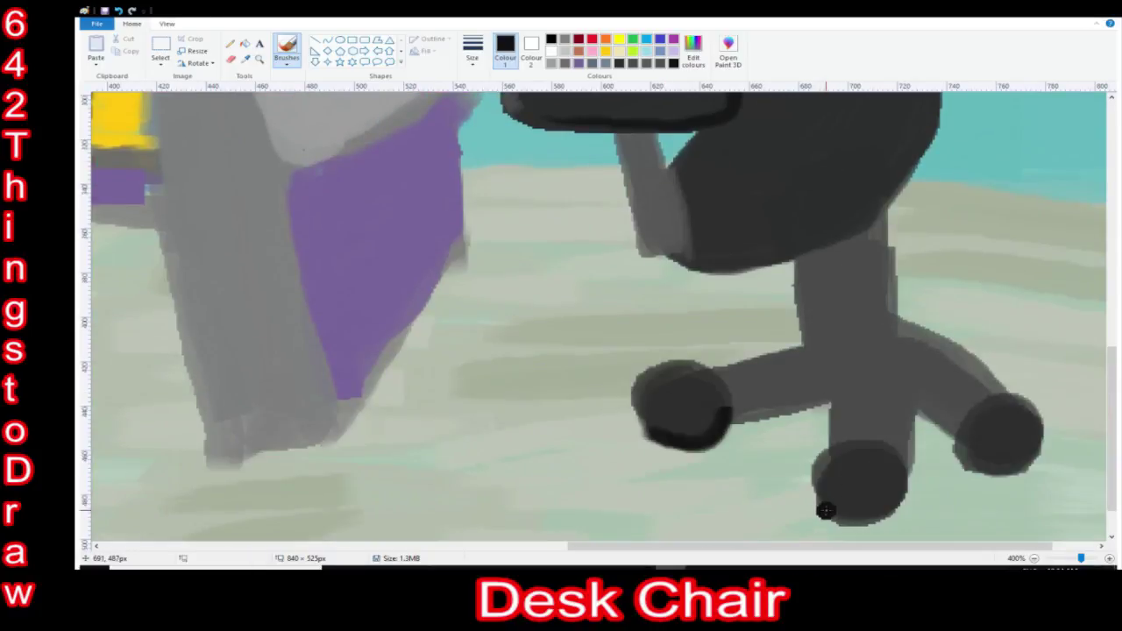
mouse_move(826, 511)
left_mouse_down()
mouse_move(903, 482)
mouse_move(828, 517)
left_mouse_up()
left_click_drag(999, 460, 977, 471)
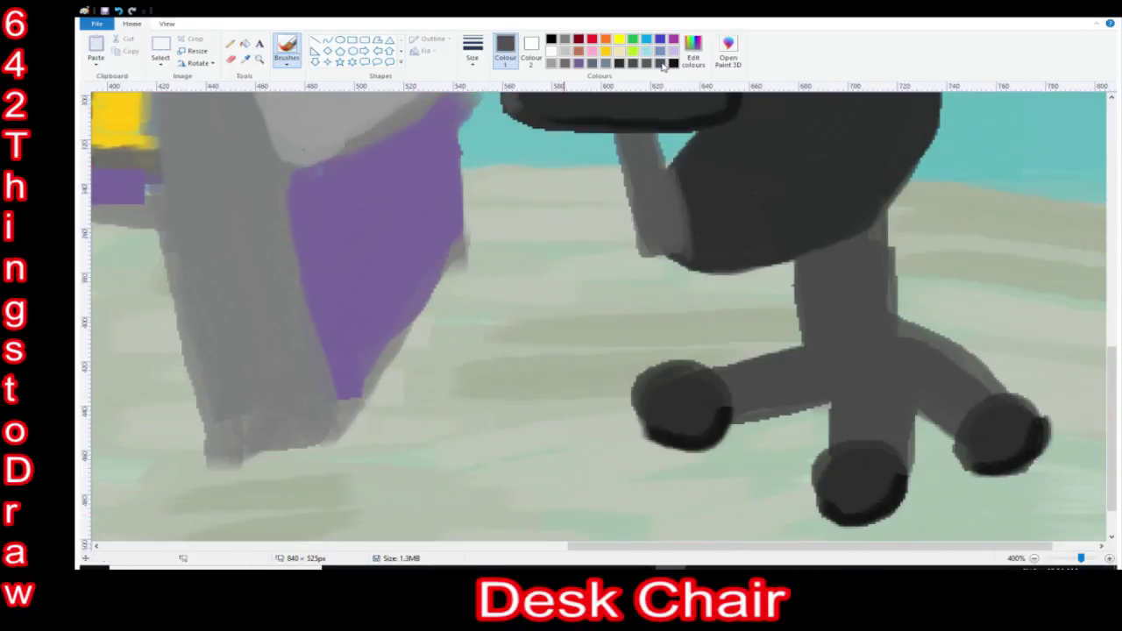
Paint grey highlights on the upper parts of the three castors.
mouse_move(688, 375)
left_mouse_down()
mouse_move(640, 405)
mouse_move(708, 385)
left_mouse_up()
mouse_move(883, 456)
left_mouse_down()
mouse_move(859, 456)
mouse_move(890, 463)
left_mouse_up()
left_click_drag(968, 437, 993, 403)
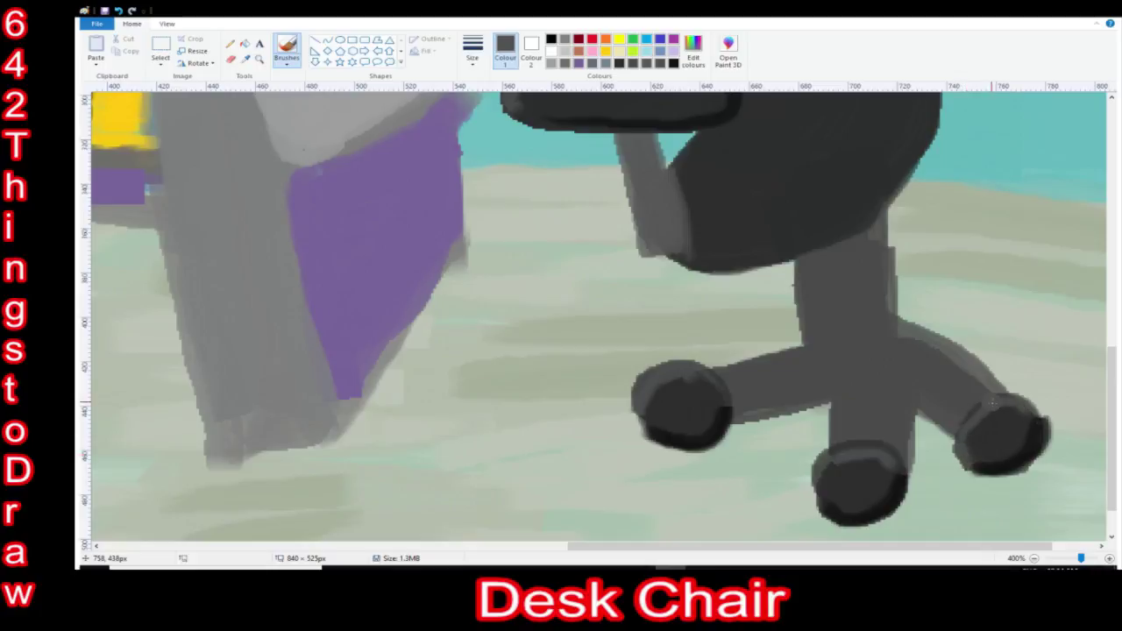
Fill in and smooth the backrest's left outline down to the front armrest with dark grey.
scroll(992, 402, "up", 5)
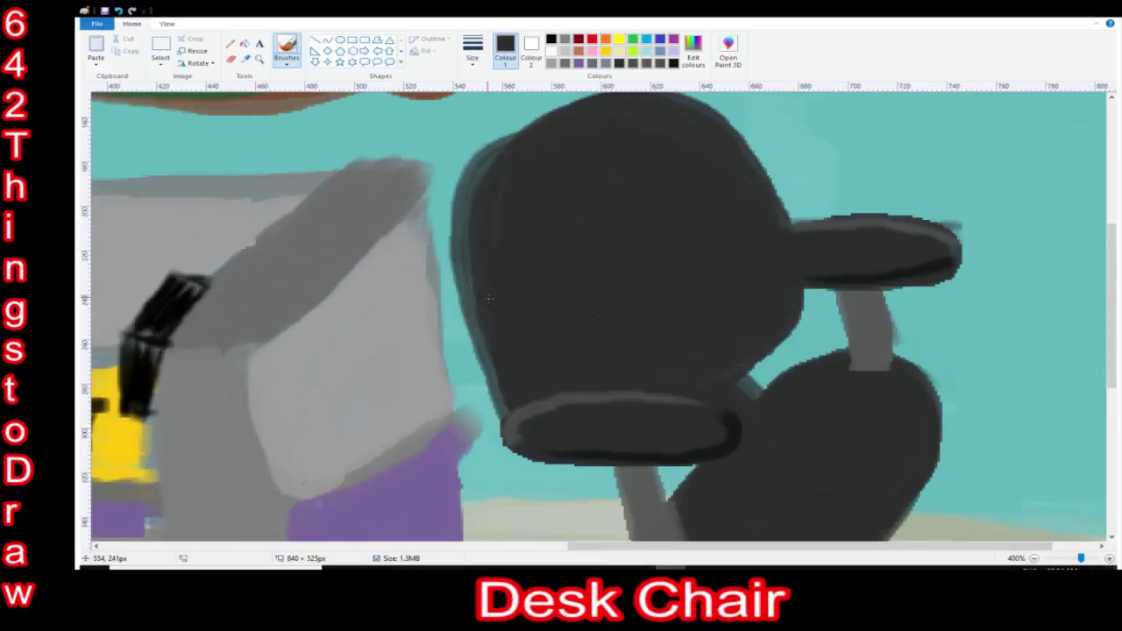
left_click_drag(490, 333, 487, 175)
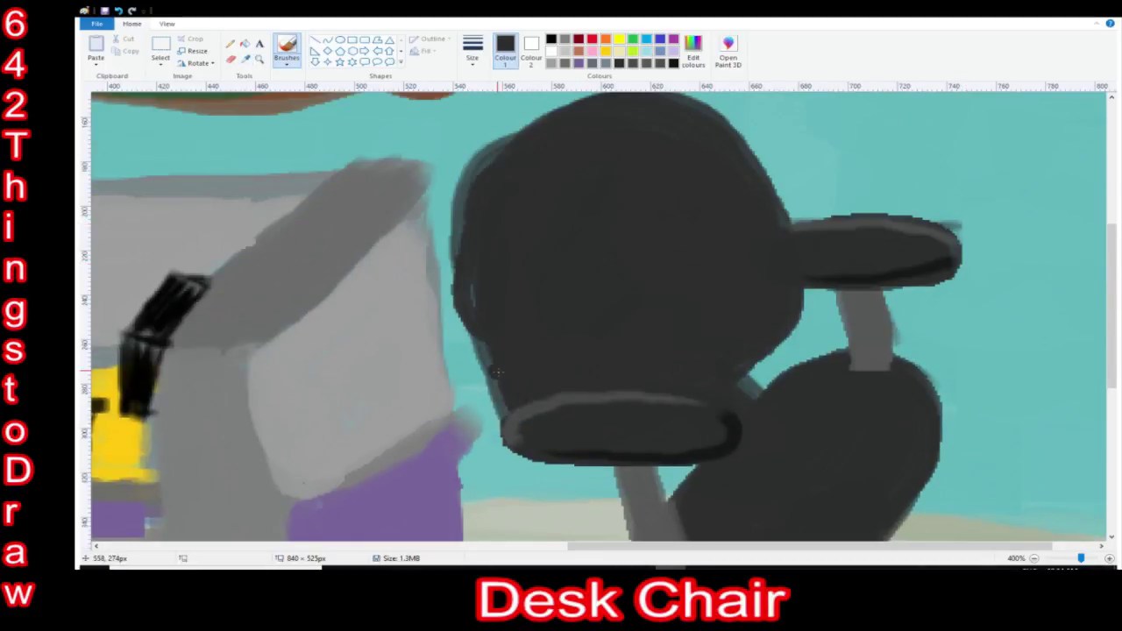
left_click_drag(508, 399, 490, 364)
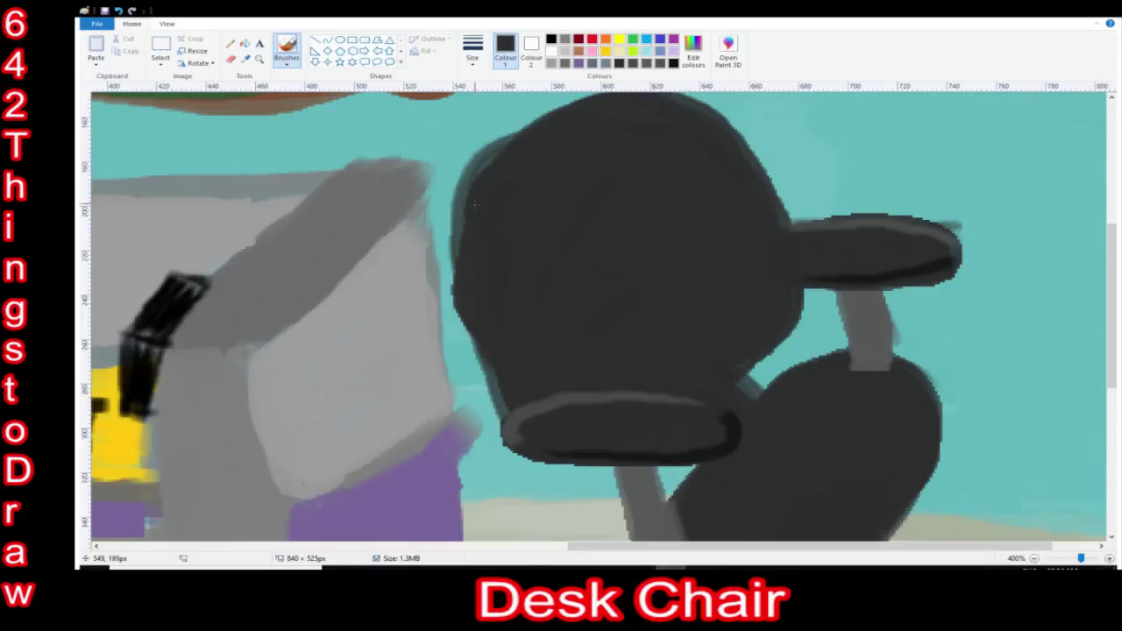
Paint lighter grey edge highlights and short crease lines on the backrest, plus a curved highlight along the seat's lower right edge.
scroll(474, 205, "up", 2)
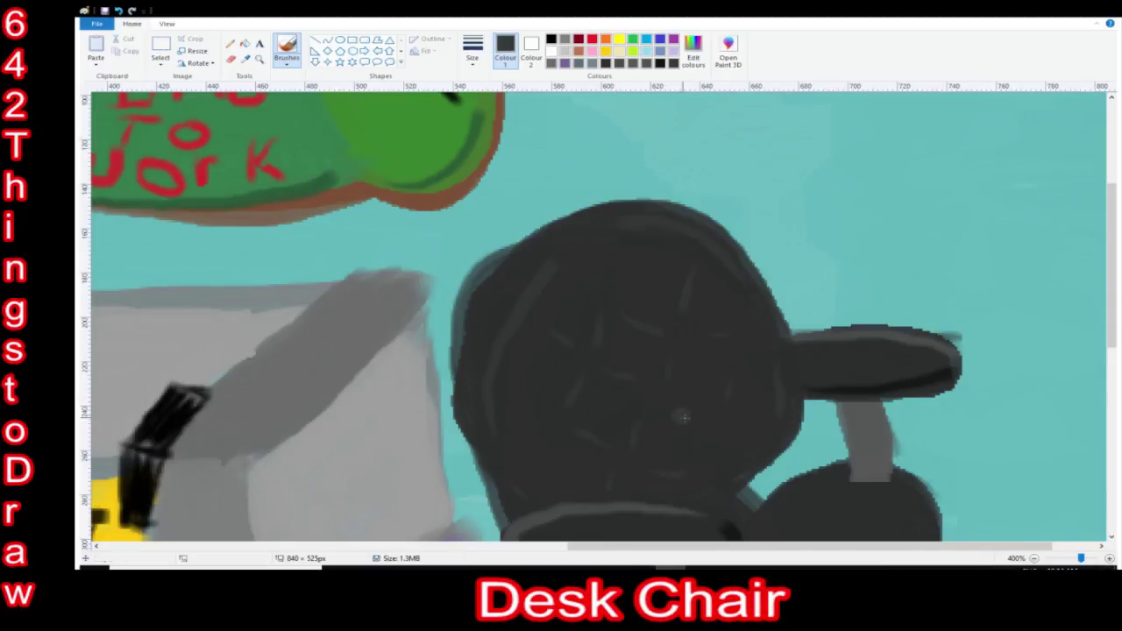
scroll(776, 429, "down", 4)
left_click_drag(744, 461, 931, 287)
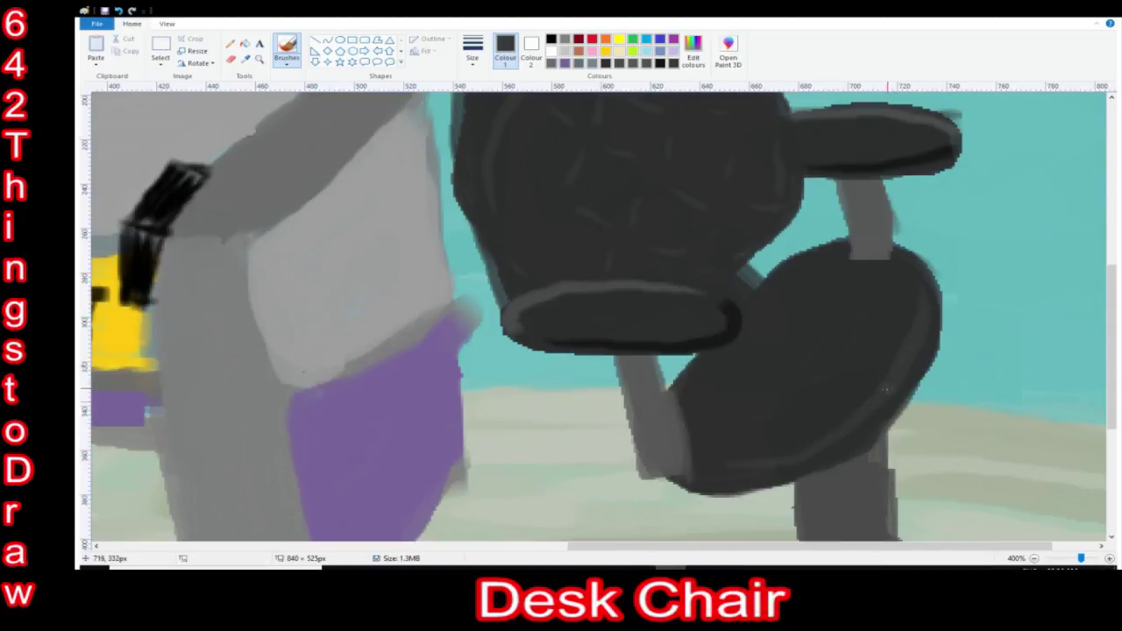
Dab four near-black tufting buttons onto the backrest among the crease lines.
scroll(732, 352, "up", 2)
left_click(699, 55)
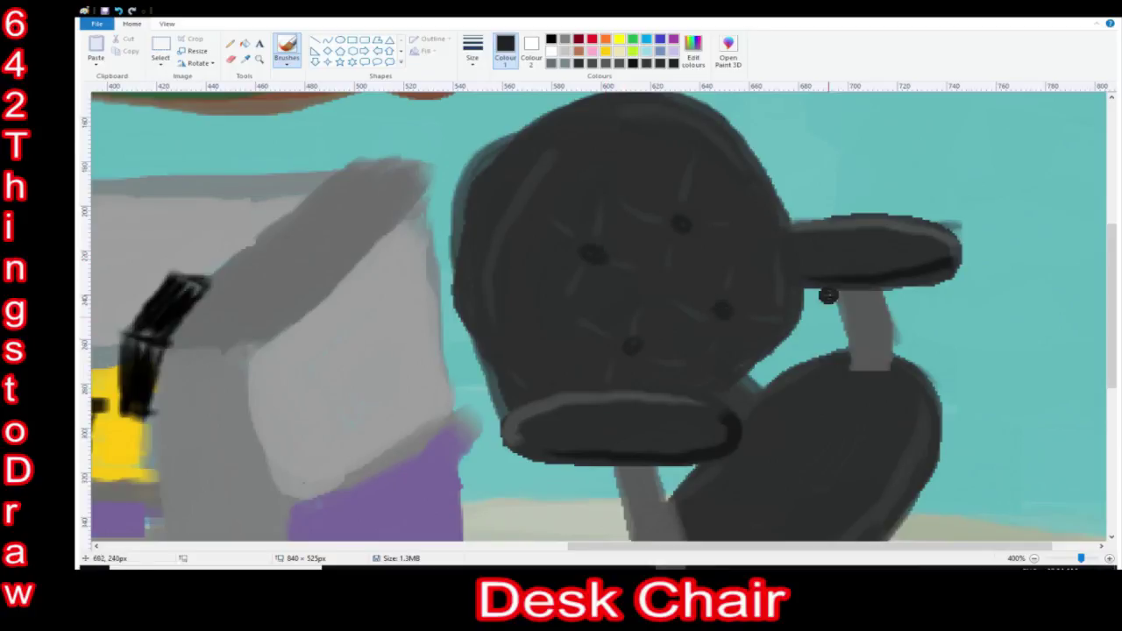
Sample the front armrest support's grey and round off the lower ends of both armrest supports.
scroll(827, 296, "down", 5)
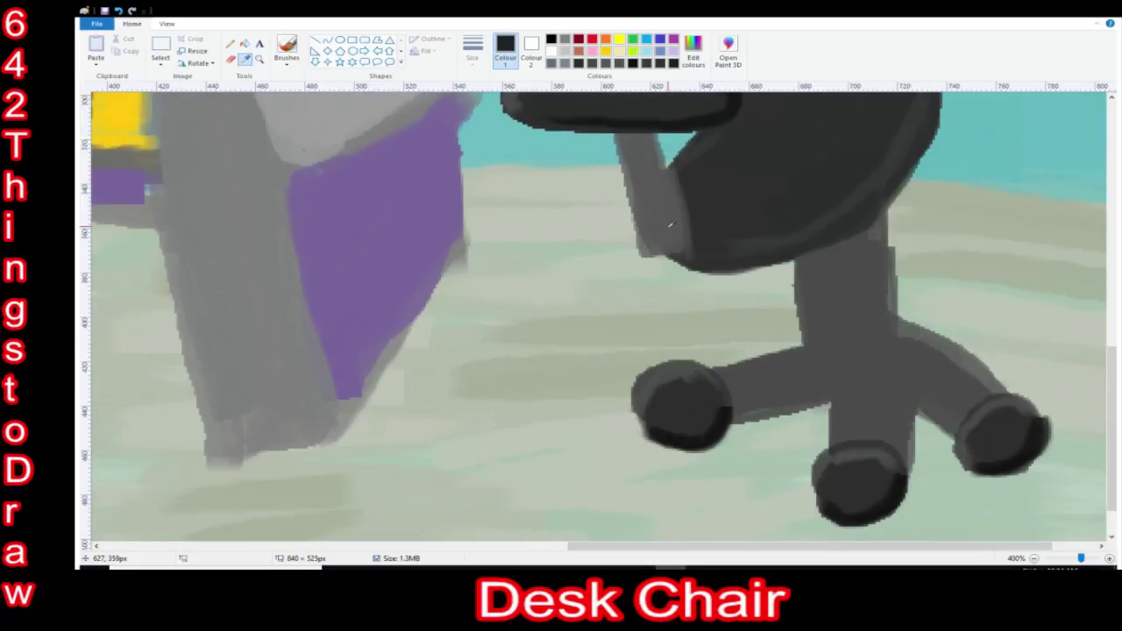
left_click(670, 225)
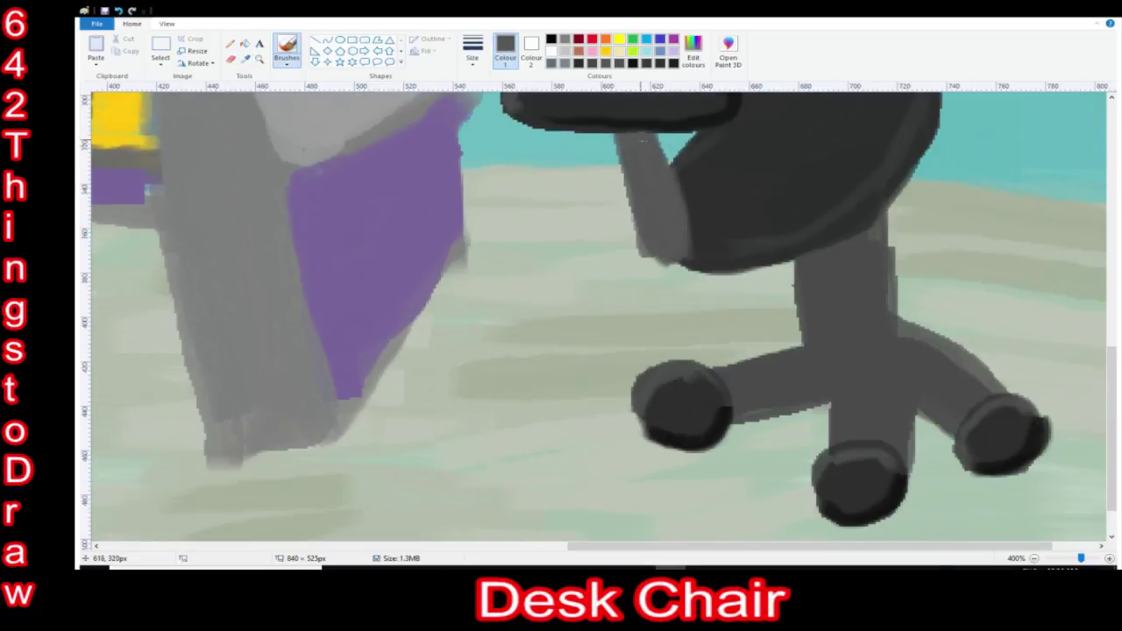
scroll(644, 138, "up", 5)
scroll(841, 223, "down", 5)
Blend the post's right side into the base leg with grey and shade the post and base legs with darker grey.
left_click_drag(887, 219, 928, 331)
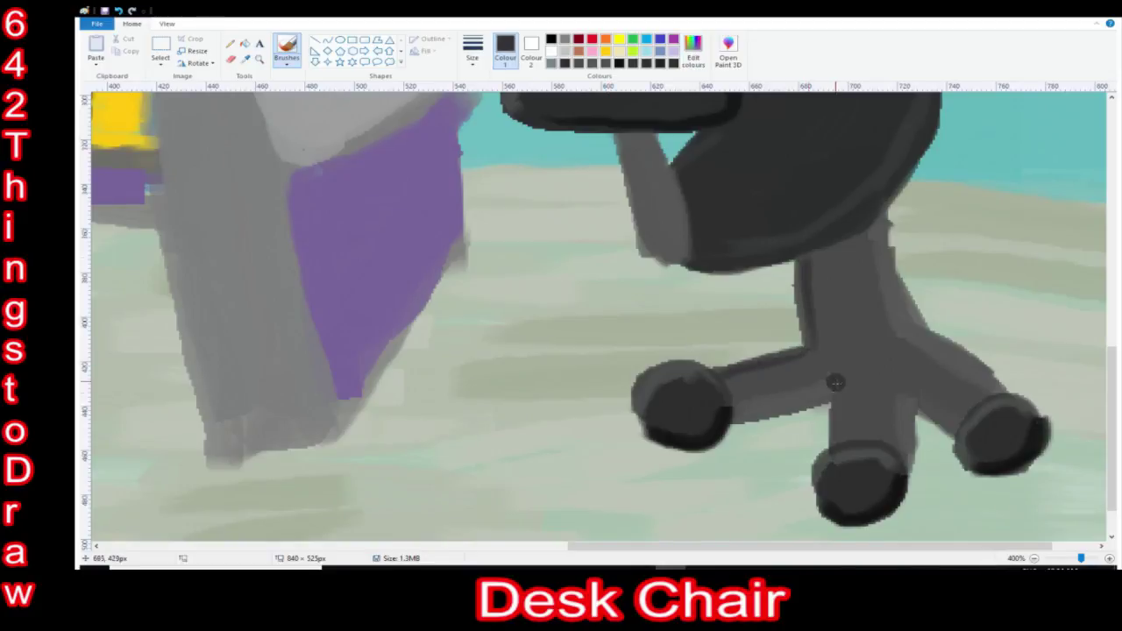
left_click_drag(924, 406, 954, 430)
scroll(922, 365, "up", 2)
scroll(922, 365, "down", 1)
left_click_drag(858, 468, 840, 475)
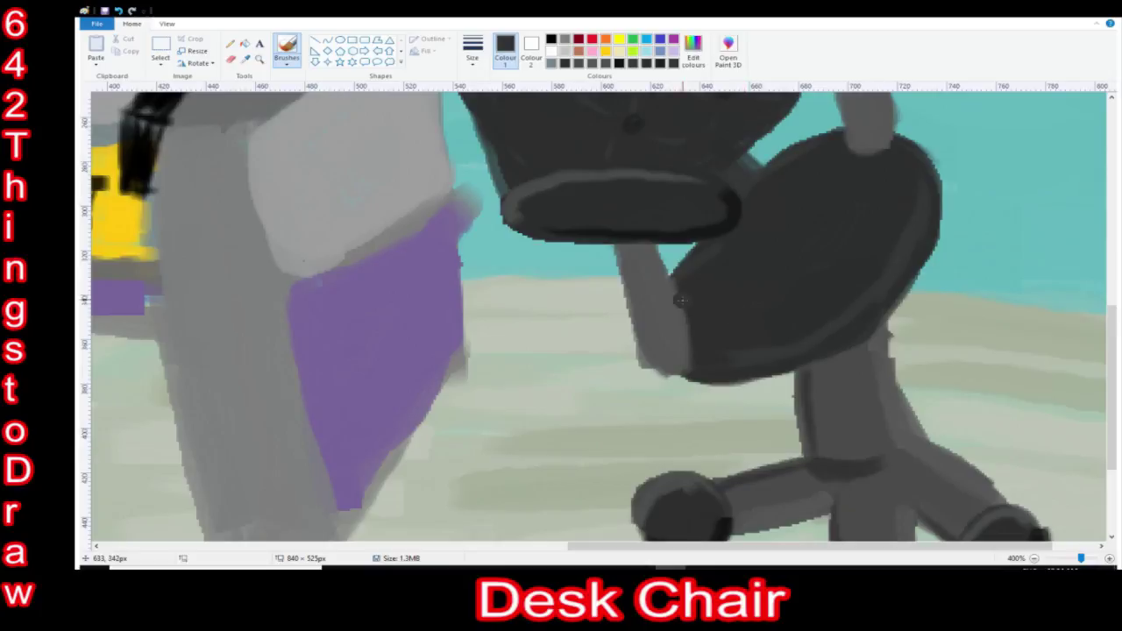
Paint light grey highlights along the outer edges of both armrest supports.
scroll(680, 299, "down", 3)
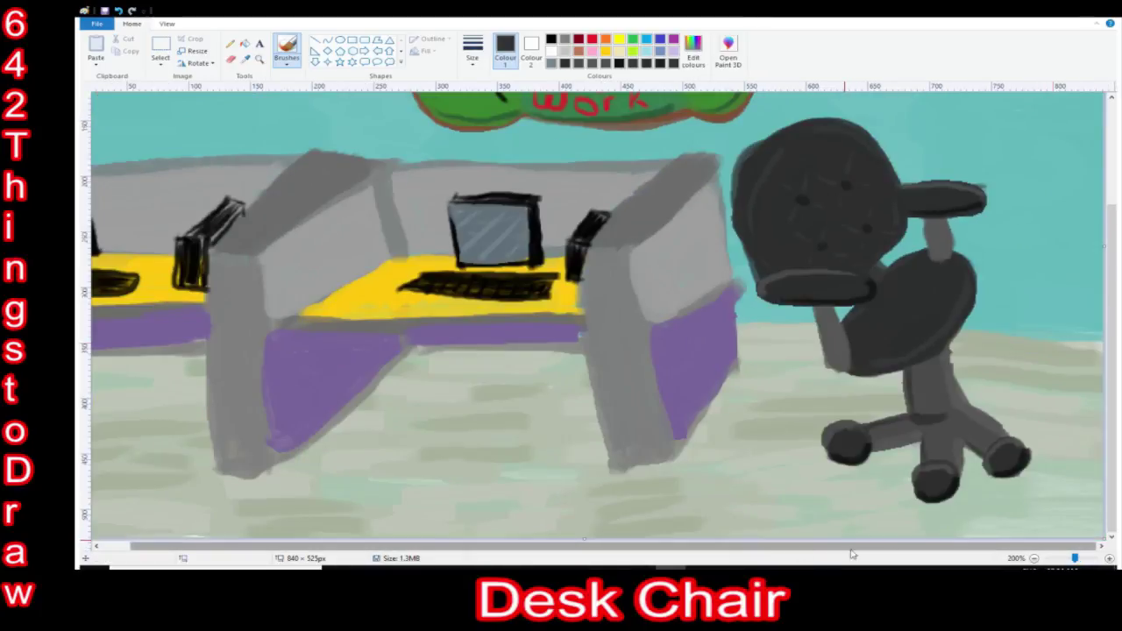
scroll(845, 469, "up", 2)
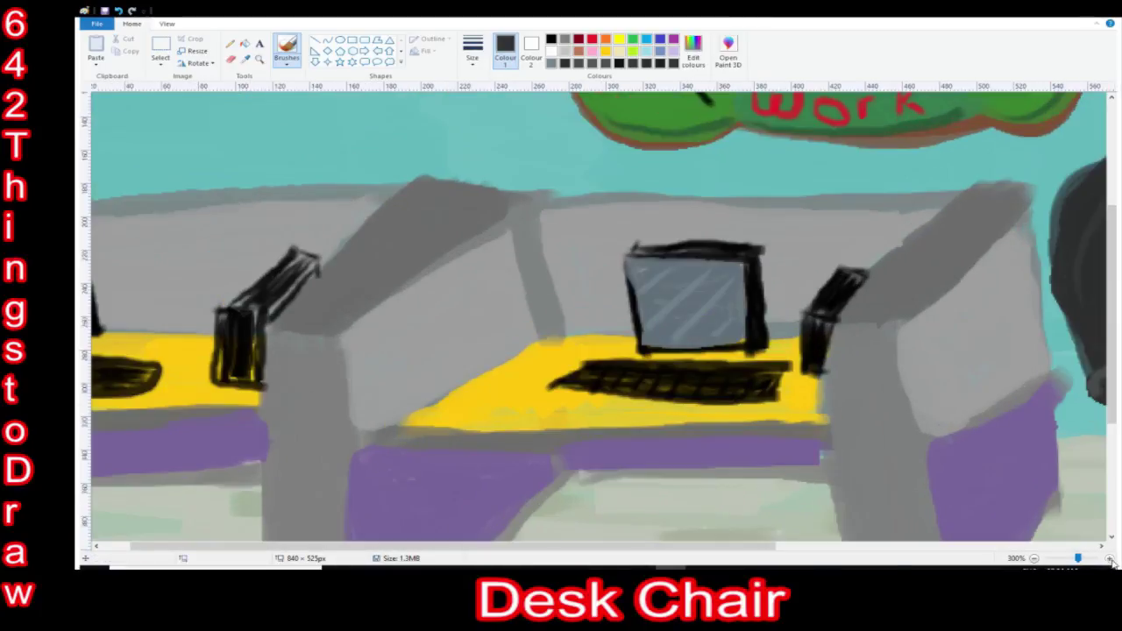
scroll(596, 316, "up", 1)
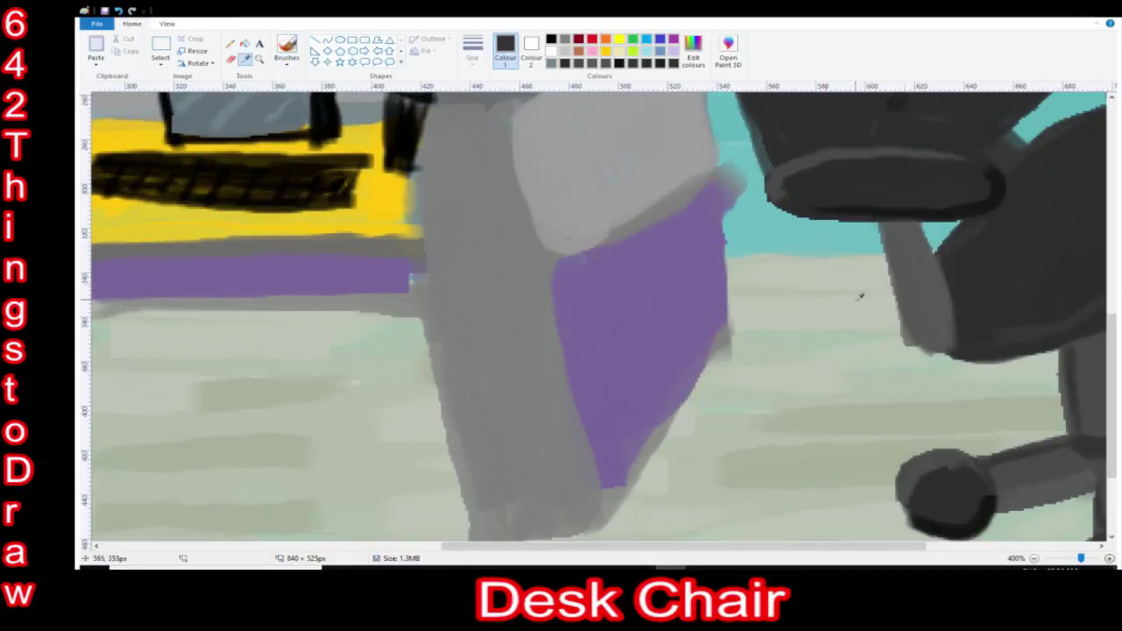
mouse_move(884, 228)
left_mouse_down()
mouse_move(912, 342)
mouse_move(909, 277)
mouse_move(886, 231)
left_mouse_up()
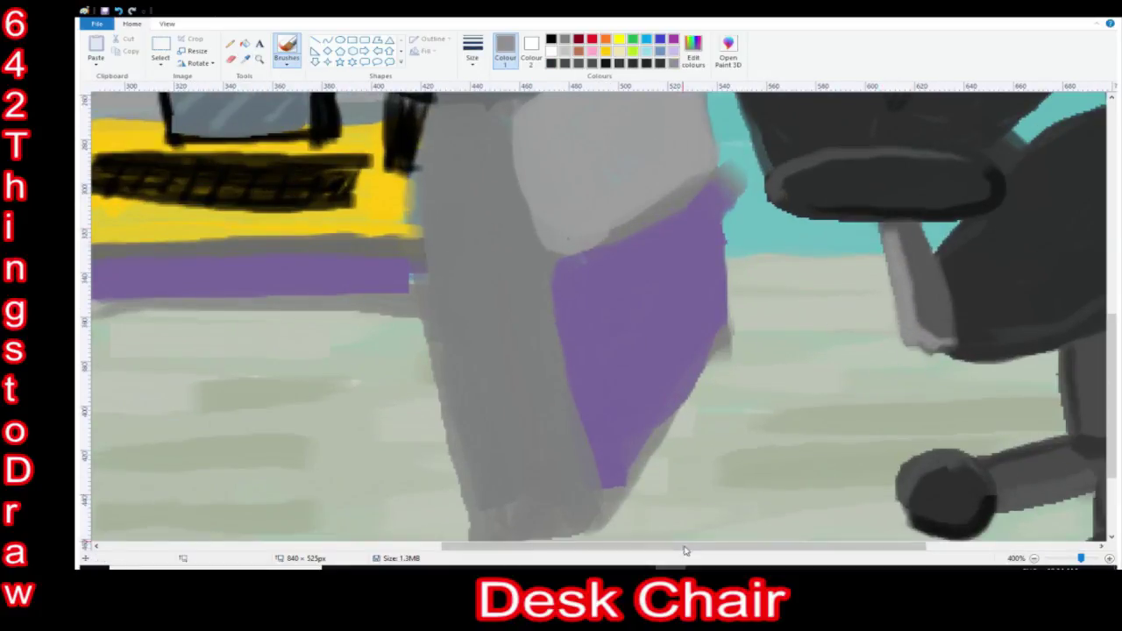
left_click_drag(684, 547, 835, 548)
scroll(840, 435, "up", 3)
mouse_move(828, 279)
left_mouse_down()
mouse_move(825, 342)
mouse_move(818, 279)
left_mouse_up()
scroll(805, 312, "down", 1)
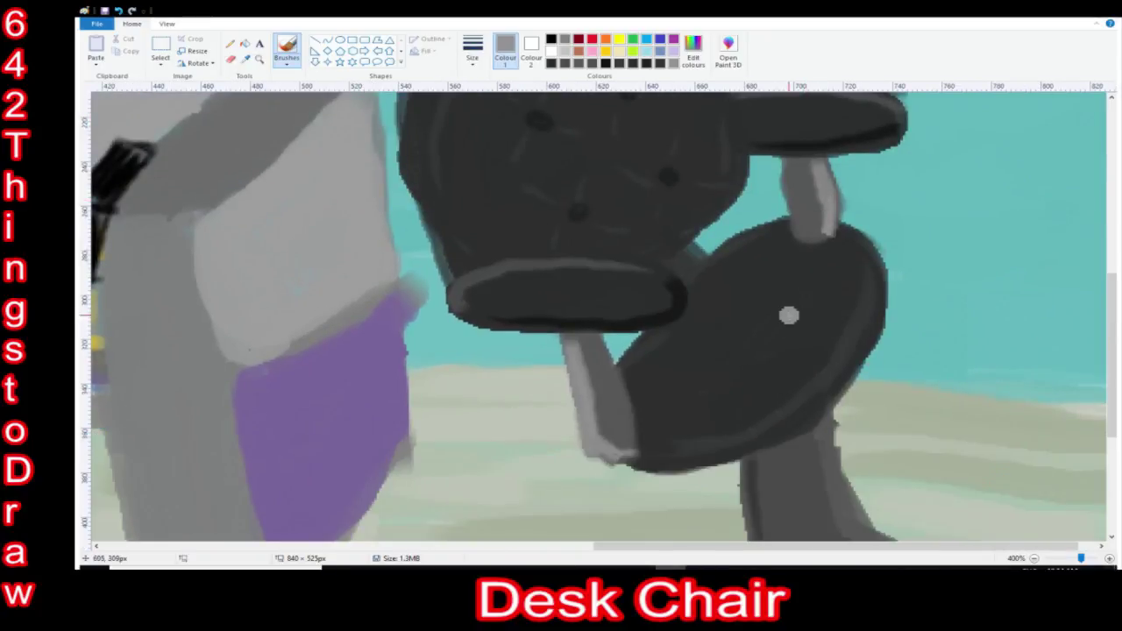
scroll(612, 219, "up", 1)
left_click_drag(1080, 558, 1071, 559)
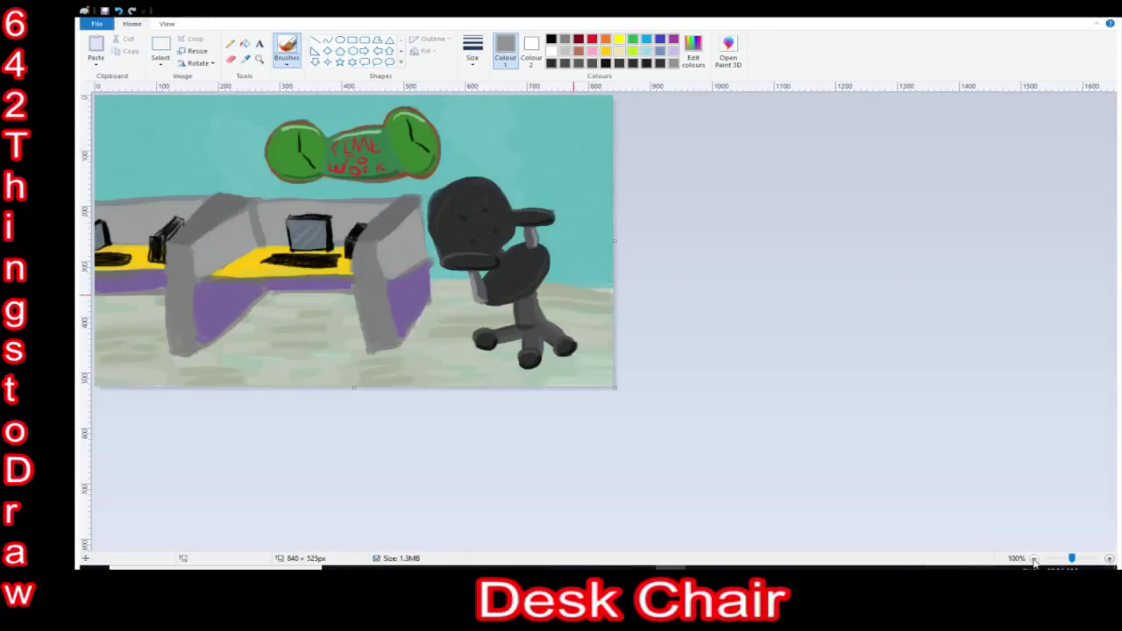